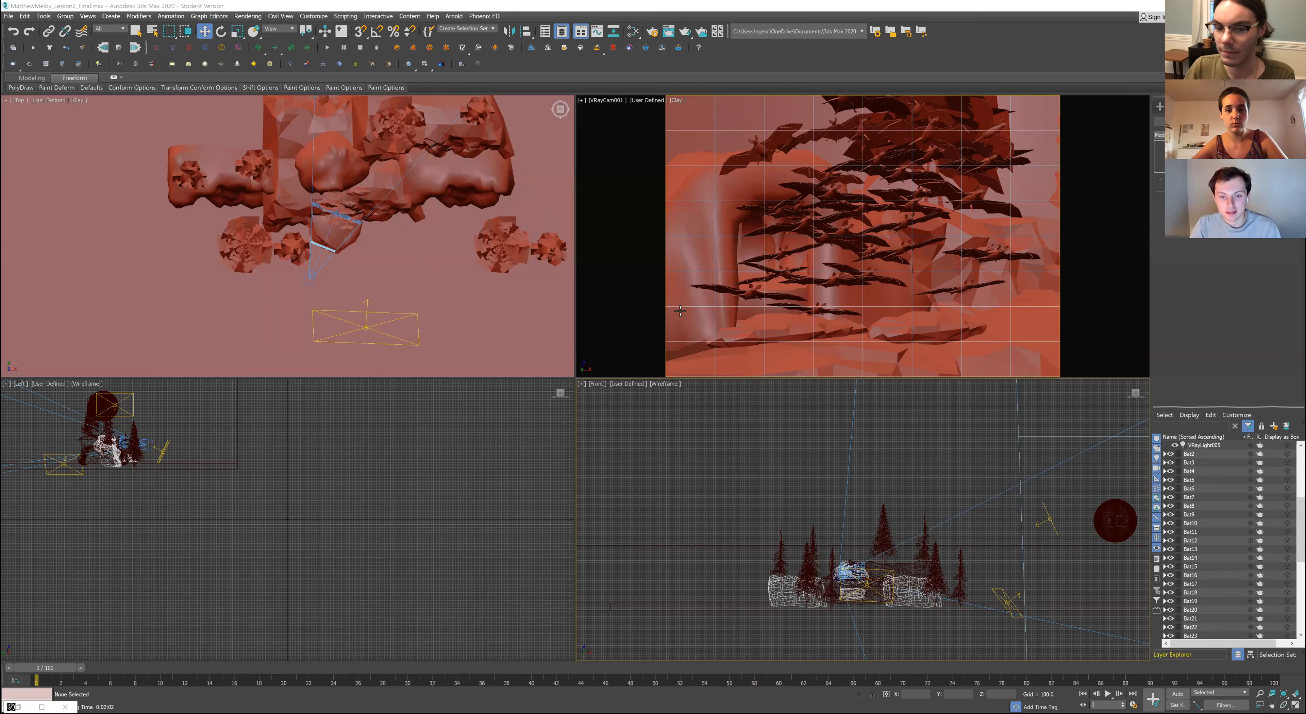
Select the curved backdrop plane that surrounds the scene
scroll(350, 283, "down", 4)
scroll(349, 283, "down", 2)
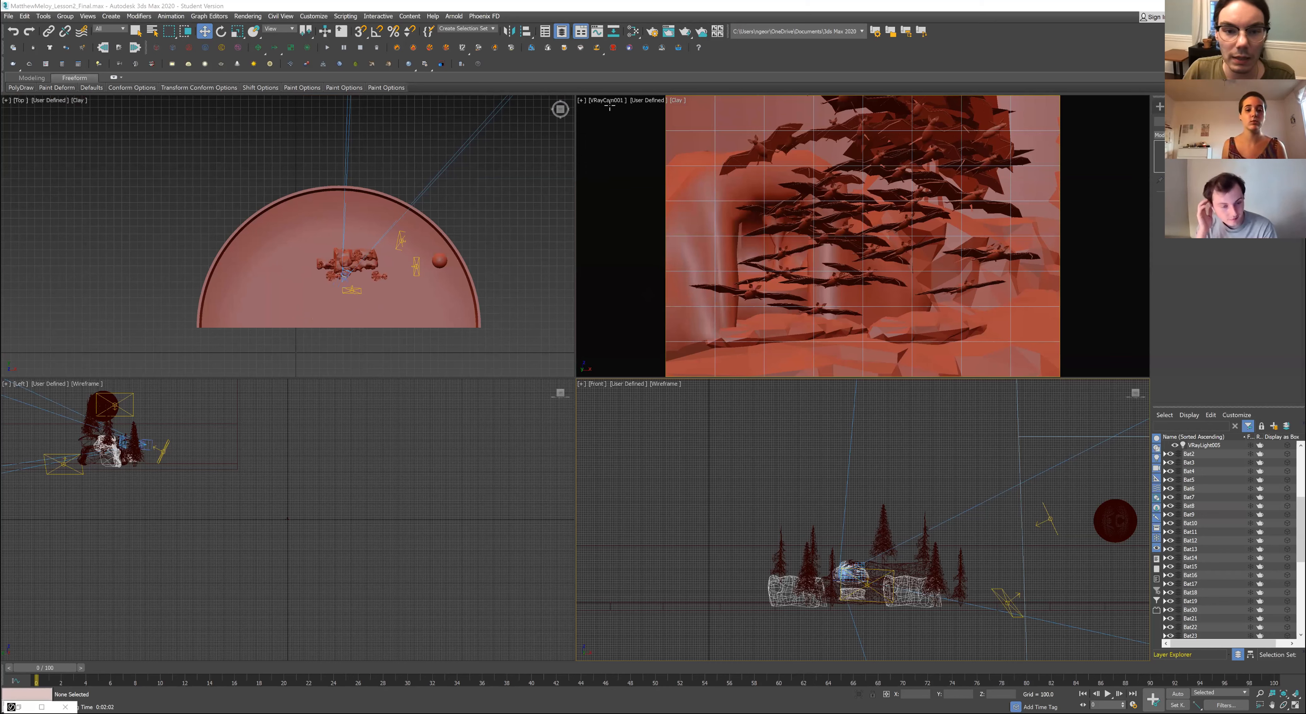
left_click(610, 142)
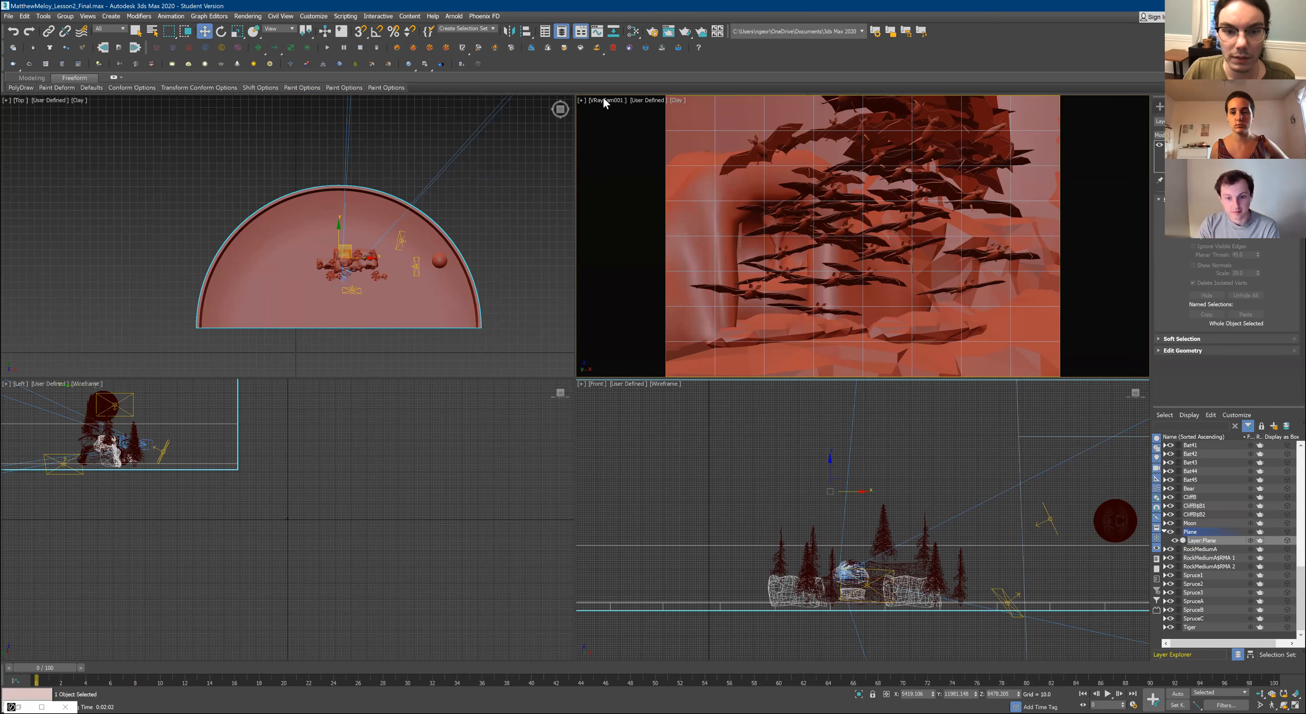
Switch the VRayCam001 camera view to Perspective and maximize it
key("p")
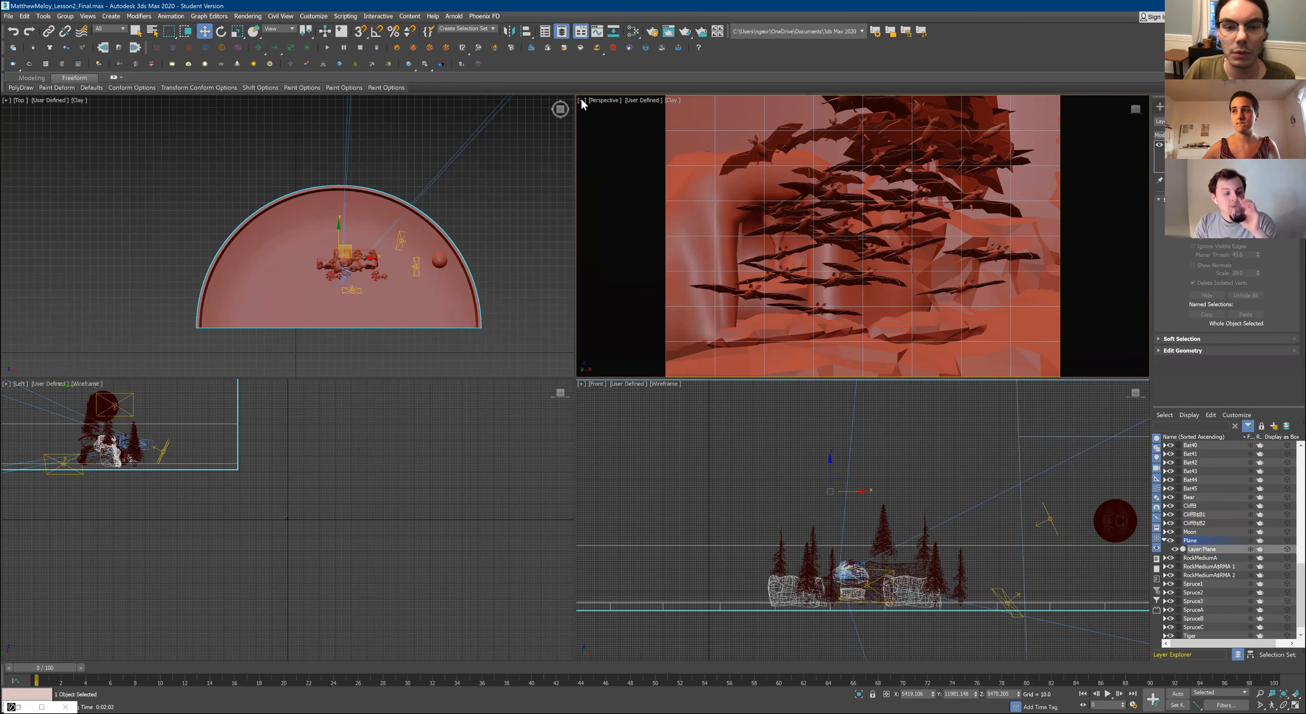
left_click(582, 100)
left_click(628, 108)
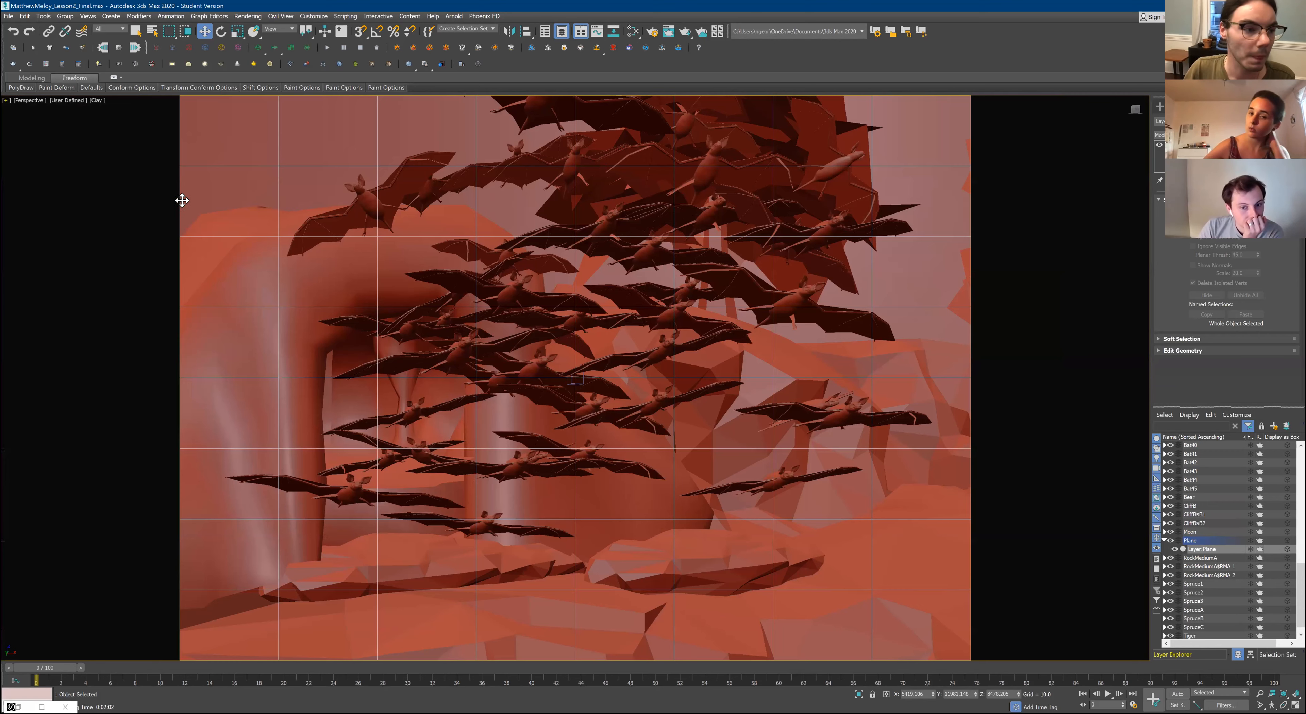
Undo the last two changes to the backdrop plane to remove its thickness
scroll(410, 366, "down", 10)
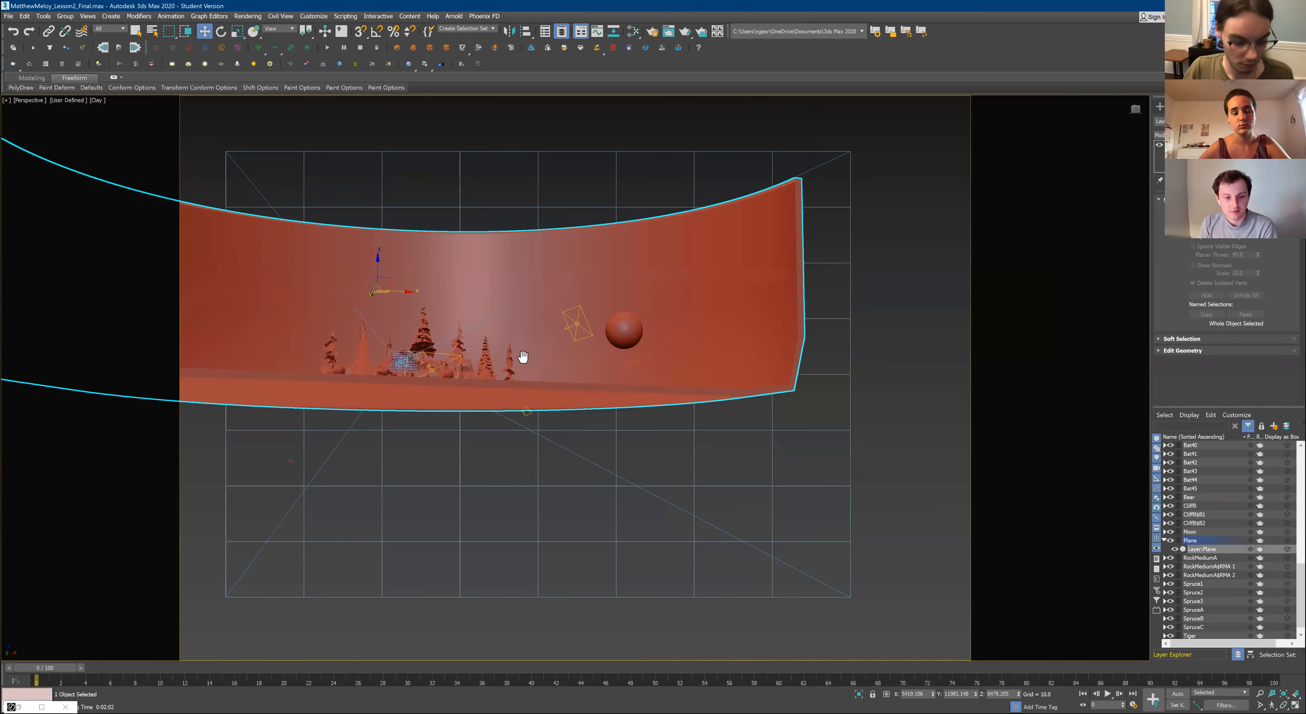
middle_click_drag(556, 361, 670, 361, "alt")
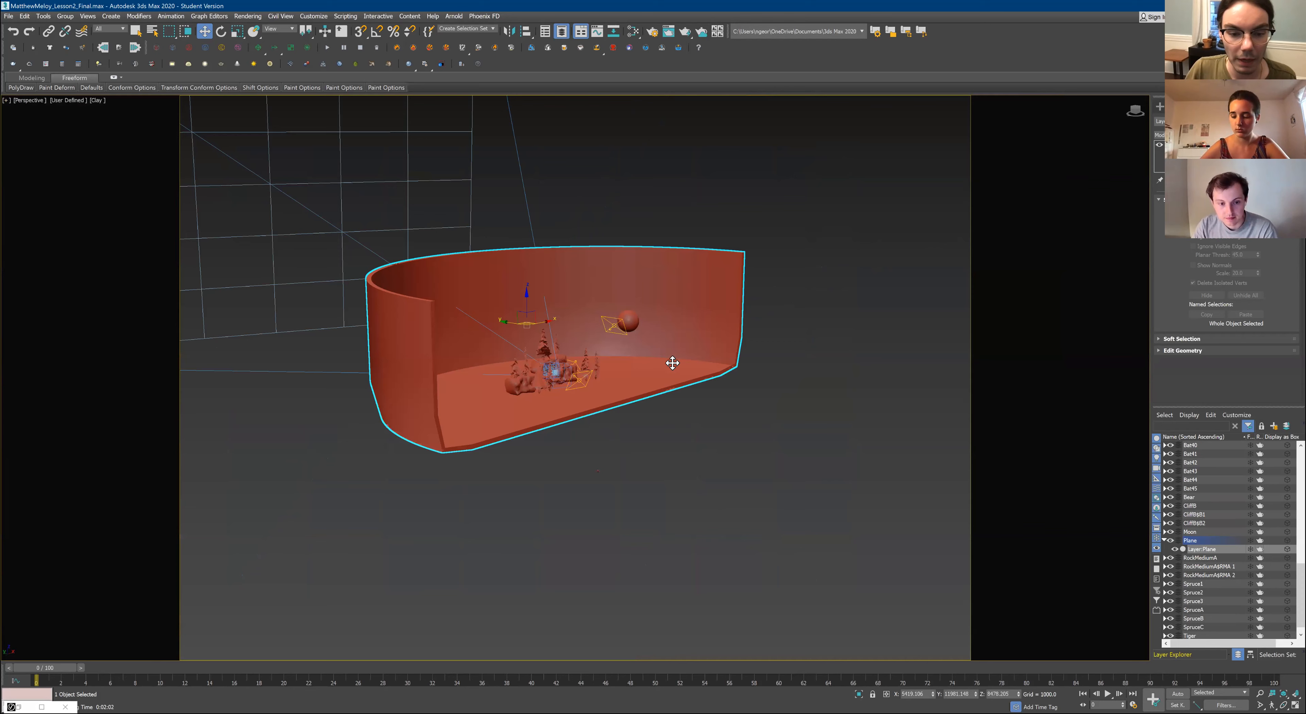
scroll(507, 412, "up", 3)
scroll(756, 389, "up", 5)
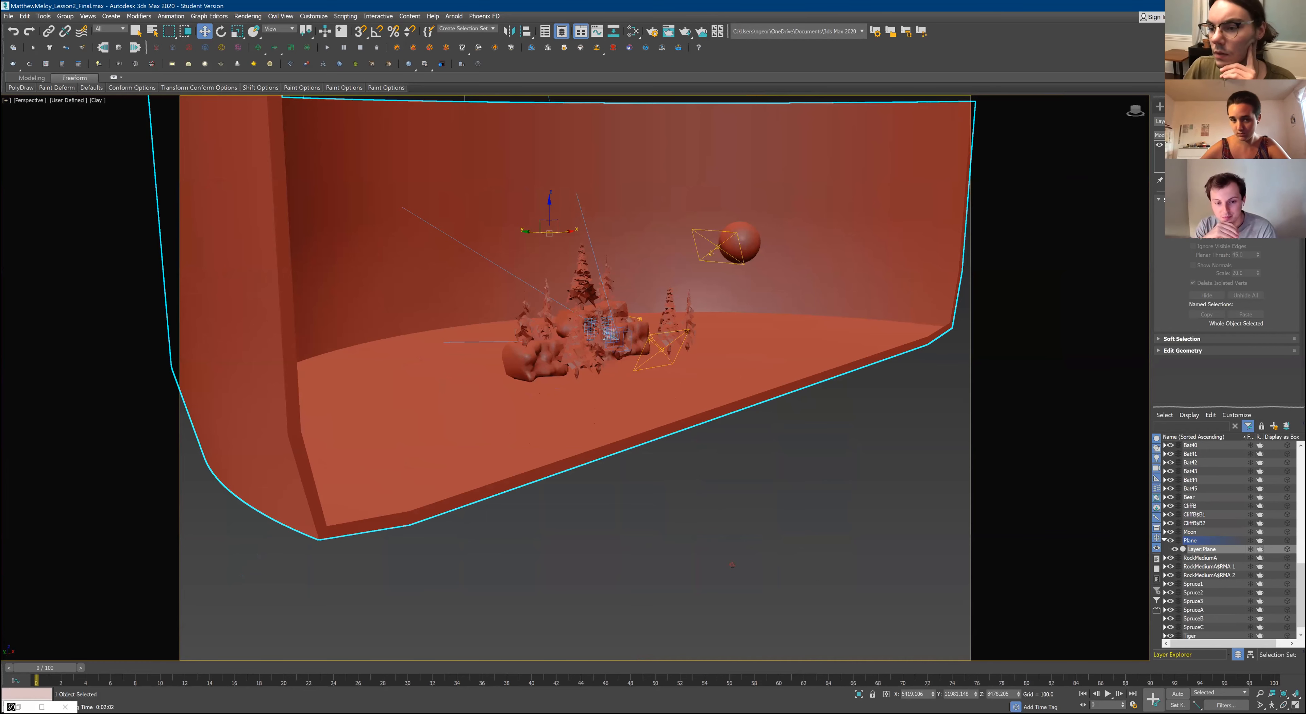
key("ctrl+z")
key("ctrl+z")
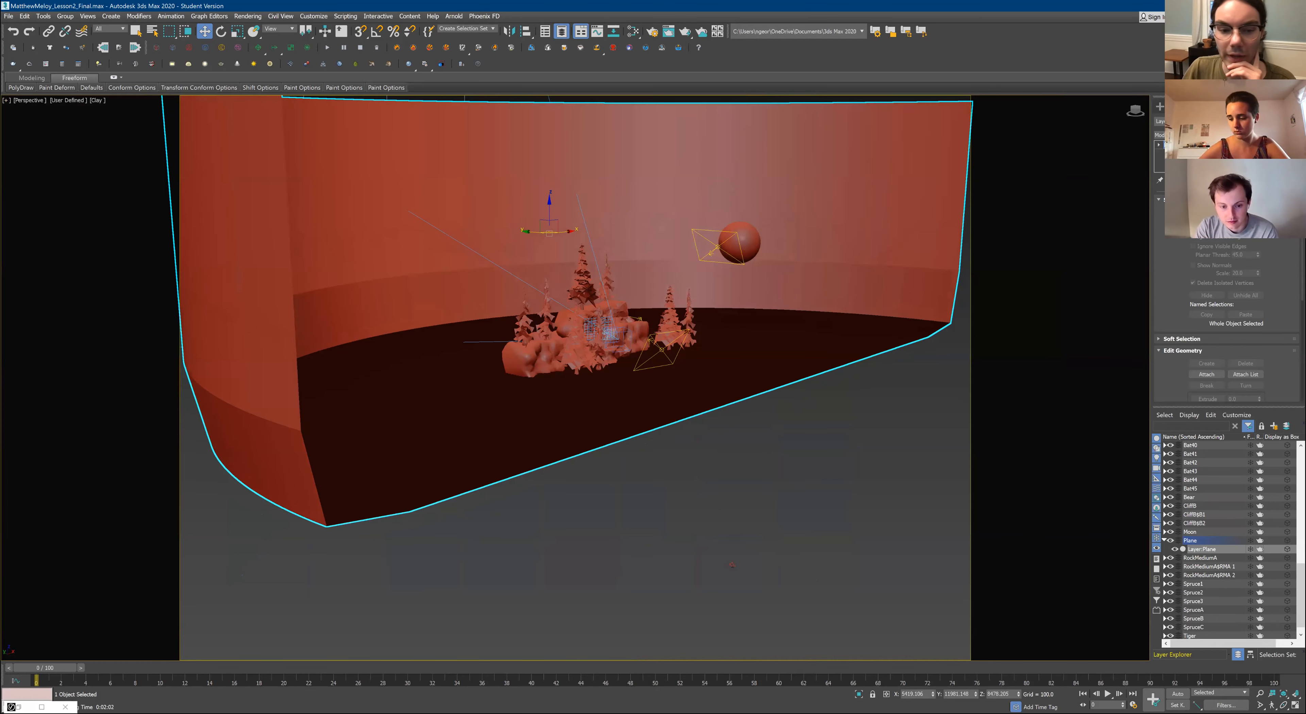
middle_click_drag(806, 463, 817, 527)
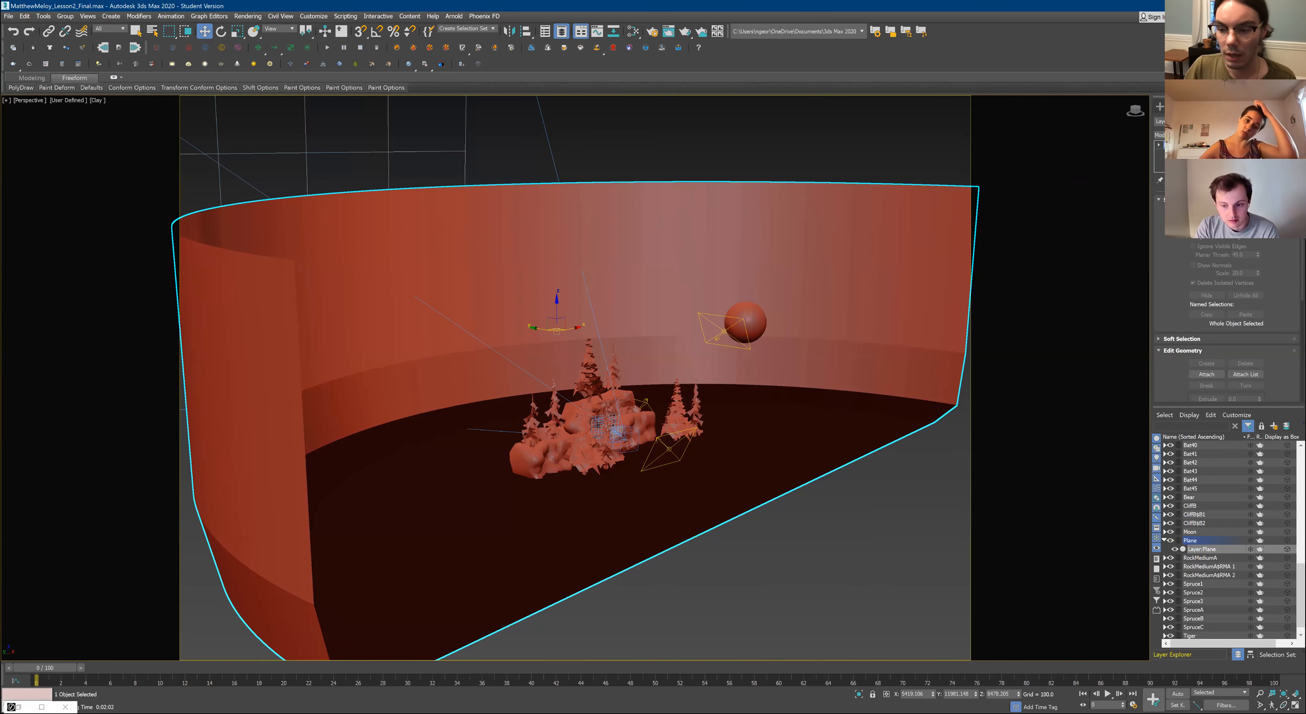
middle_click_drag(801, 532, 806, 487, "alt")
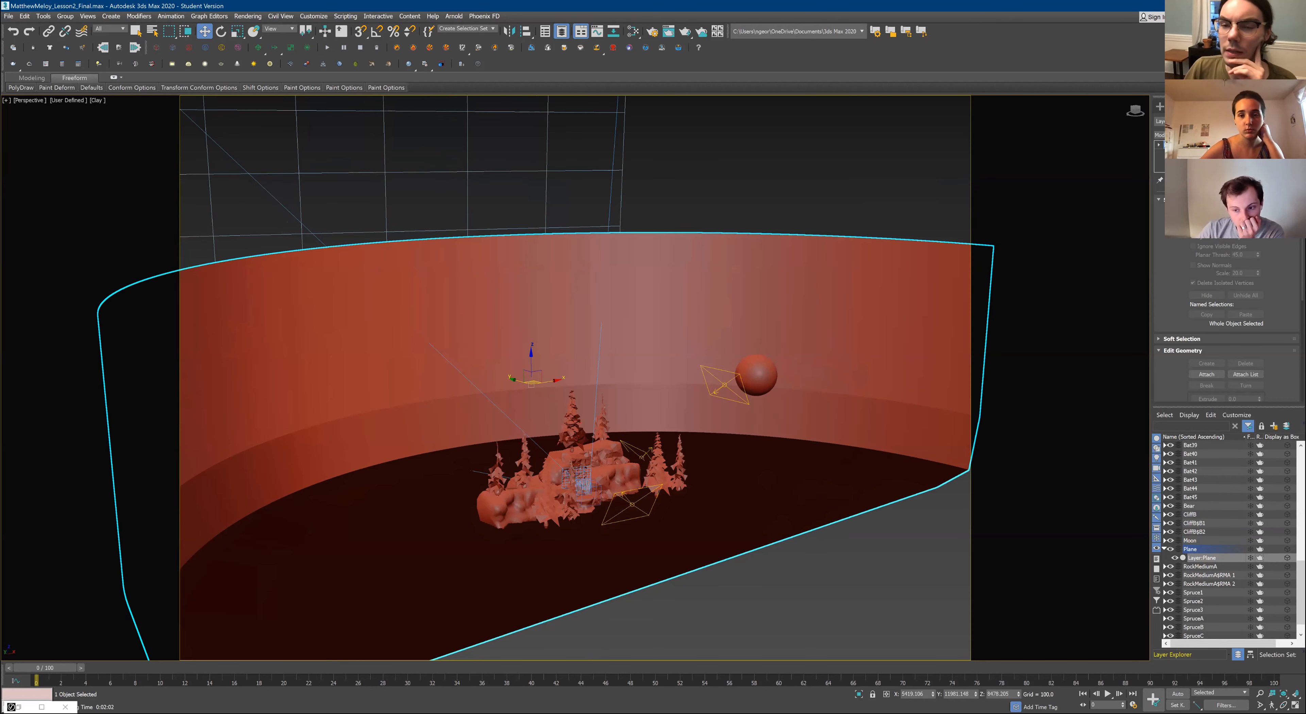
Apply a Smooth modifier to the backdrop plane from vertex level and inspect the shading of its wall
left_click(1226, 135)
left_click(1227, 135)
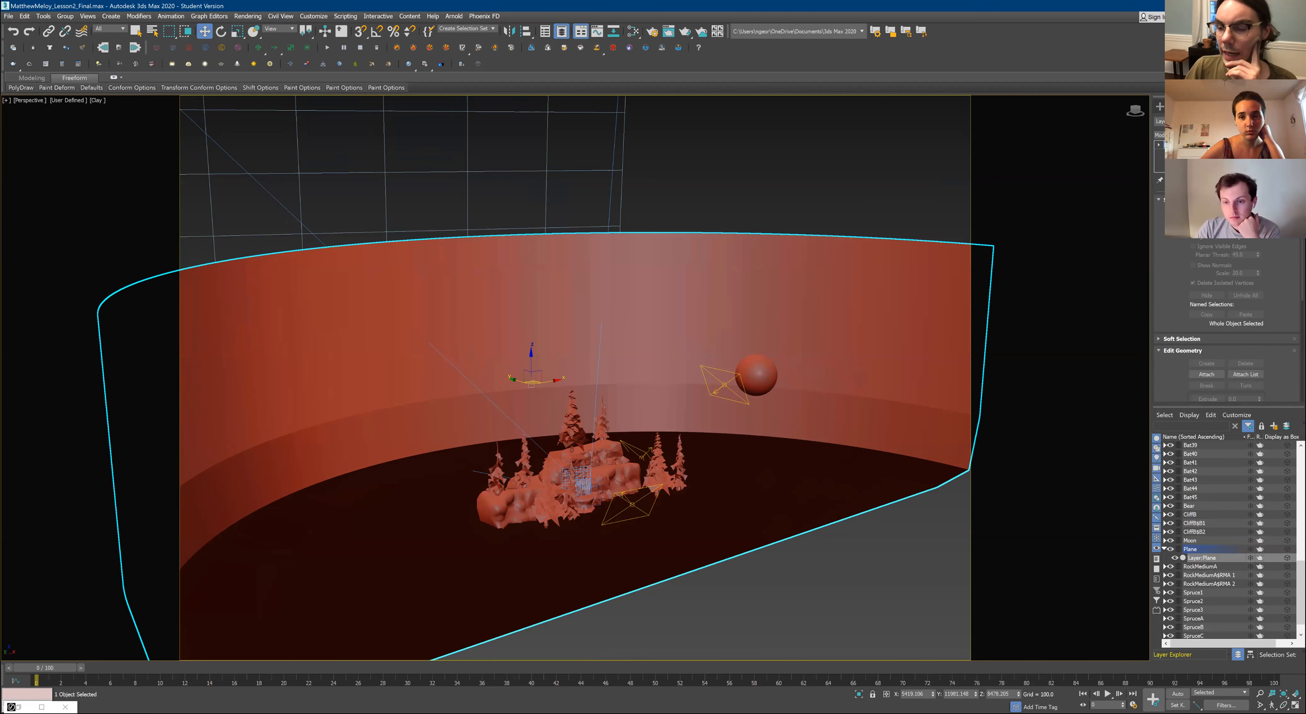
key("1")
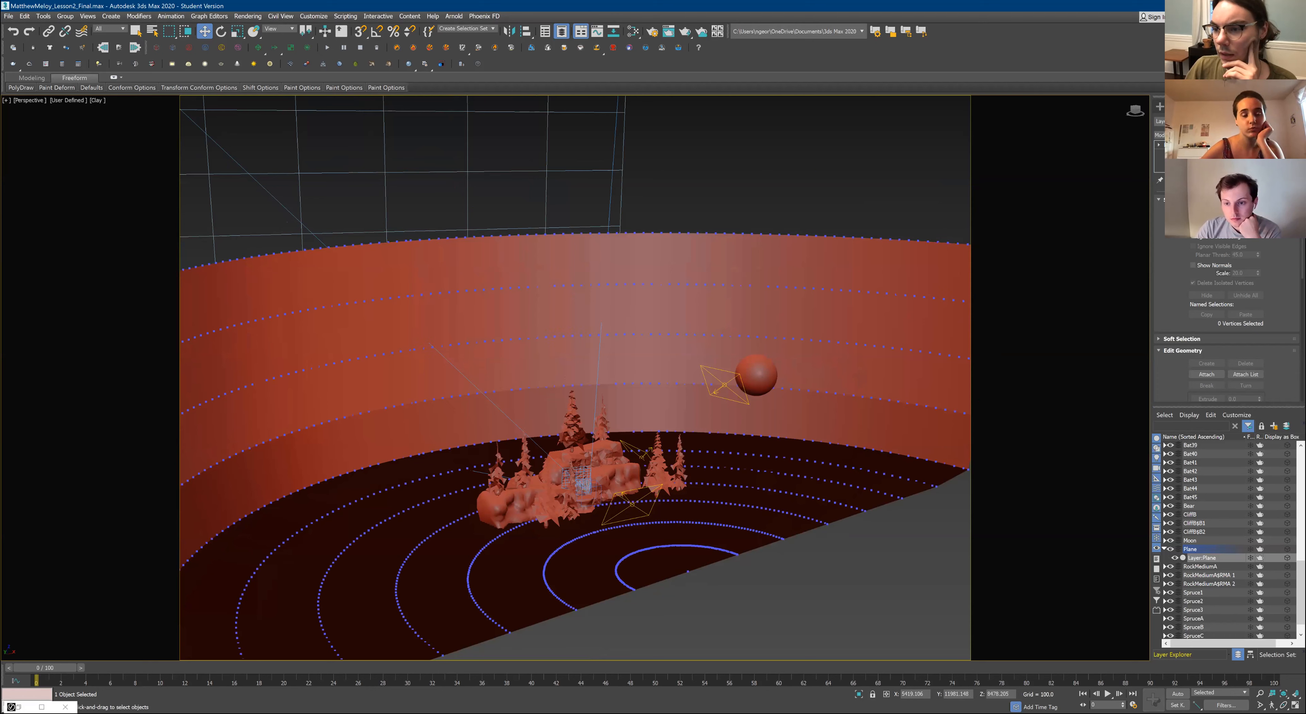
left_click(1227, 135)
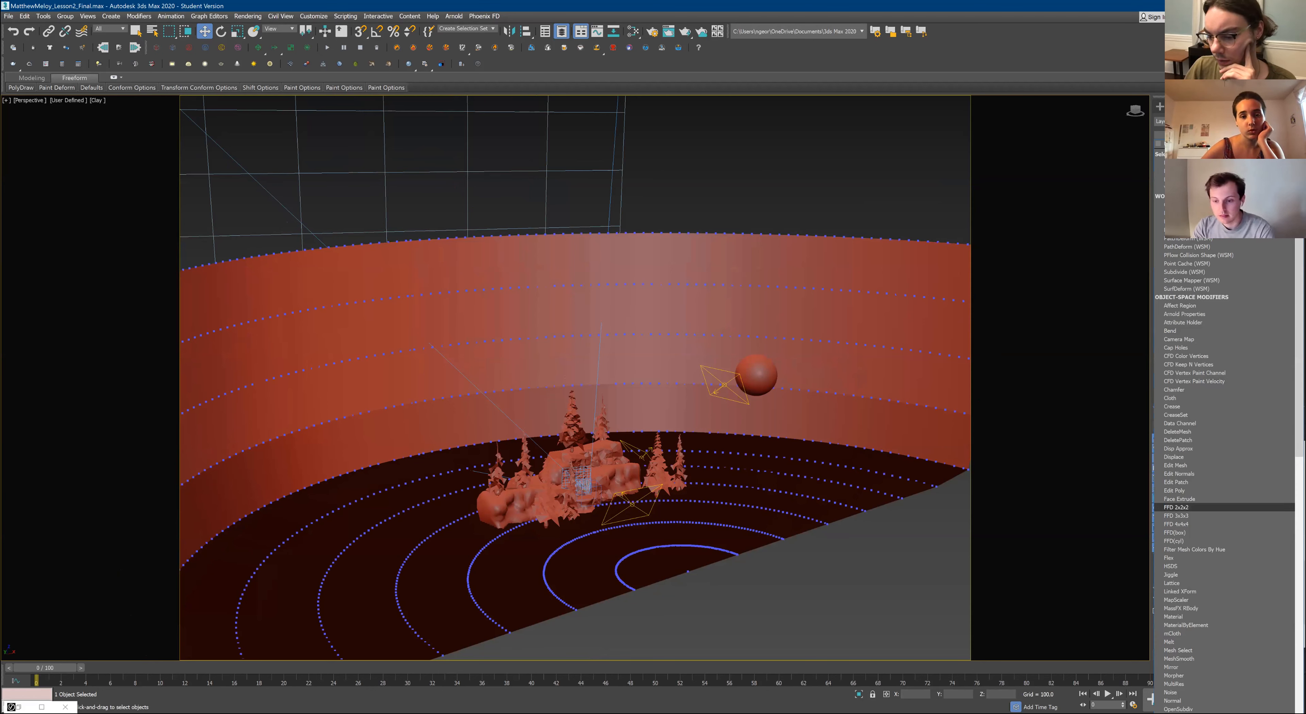
scroll(1225, 681, "down", 2)
scroll(1216, 677, "down", 3)
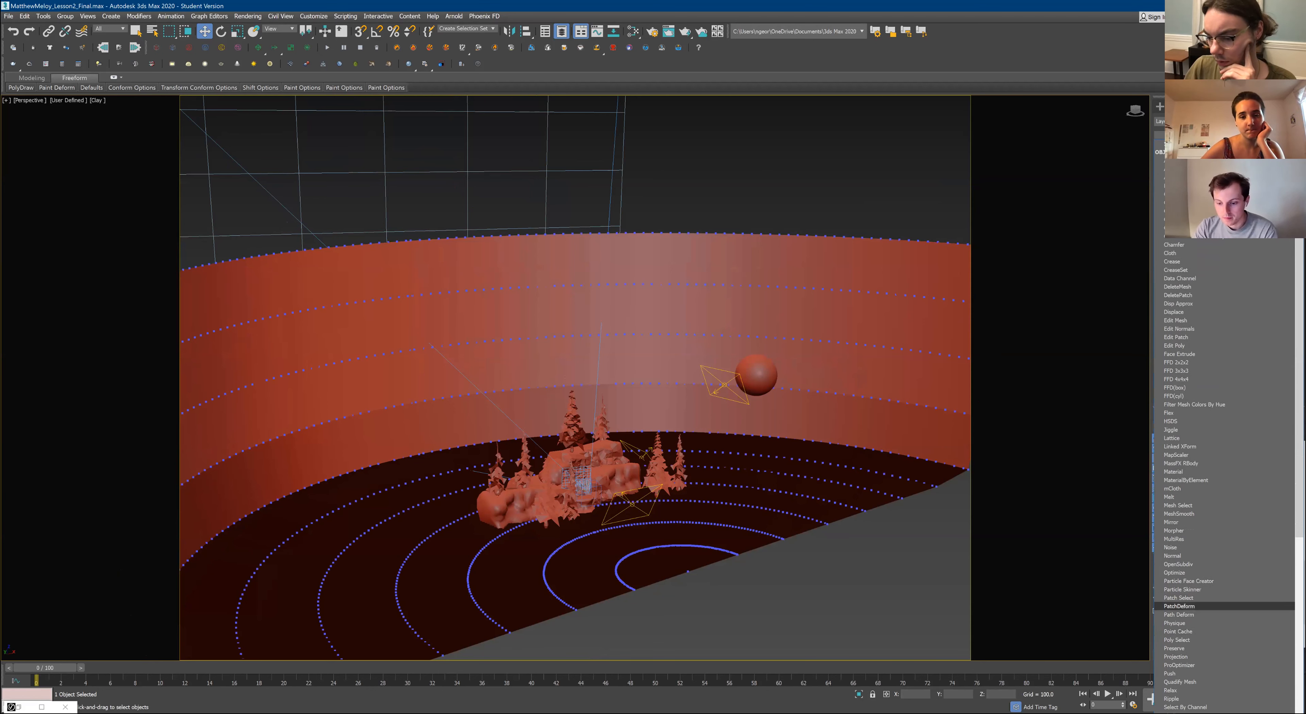
scroll(1181, 682, "down", 3)
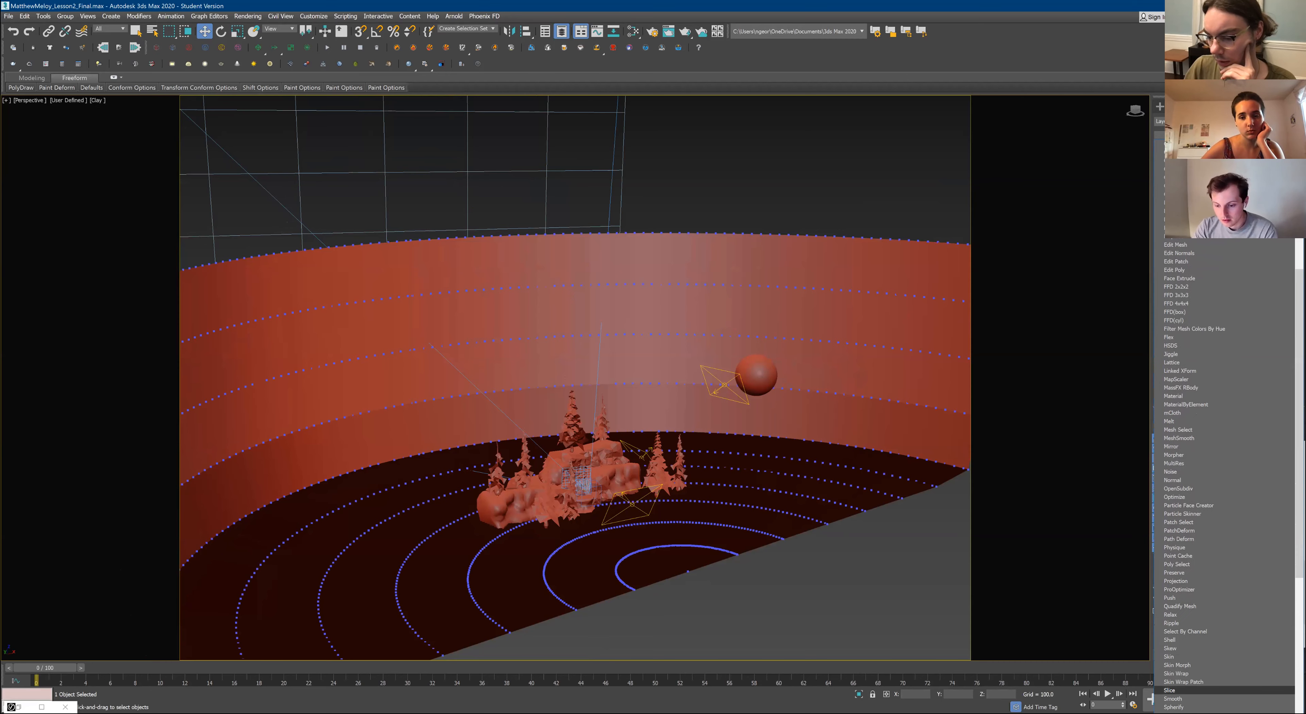
scroll(1181, 682, "down", 1)
left_click(1181, 648)
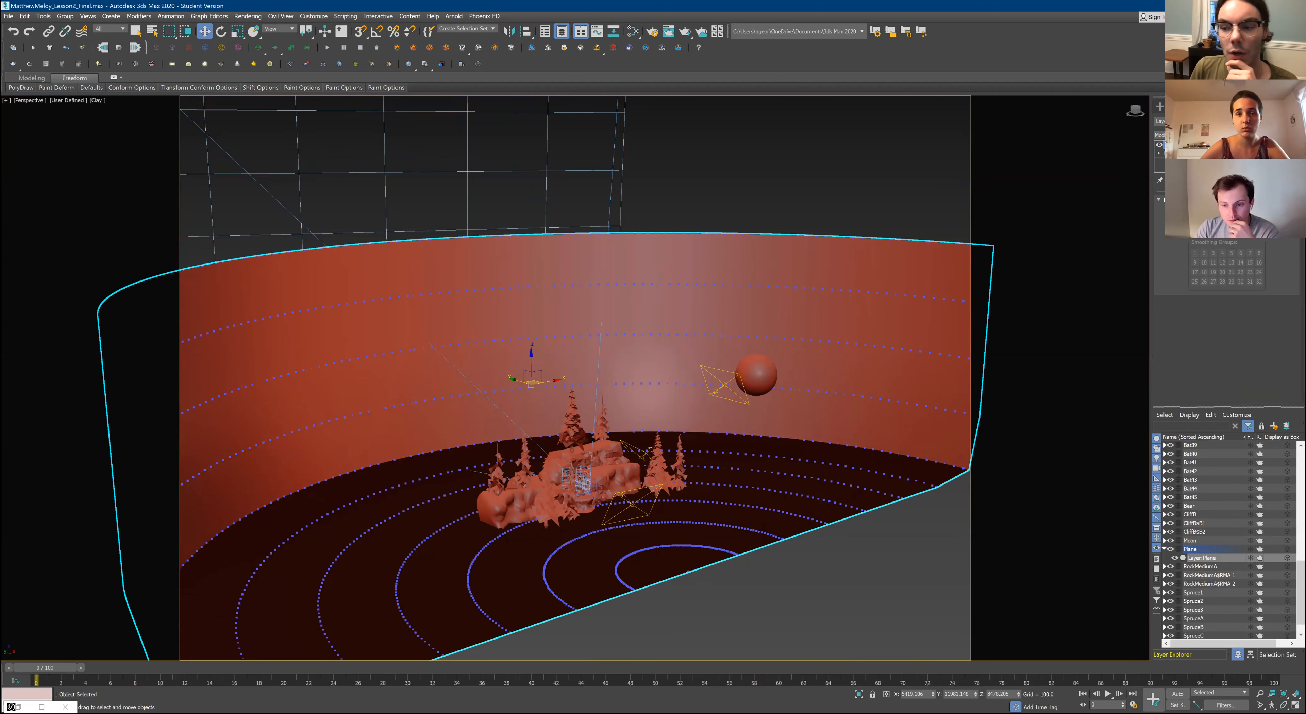
left_click(843, 557)
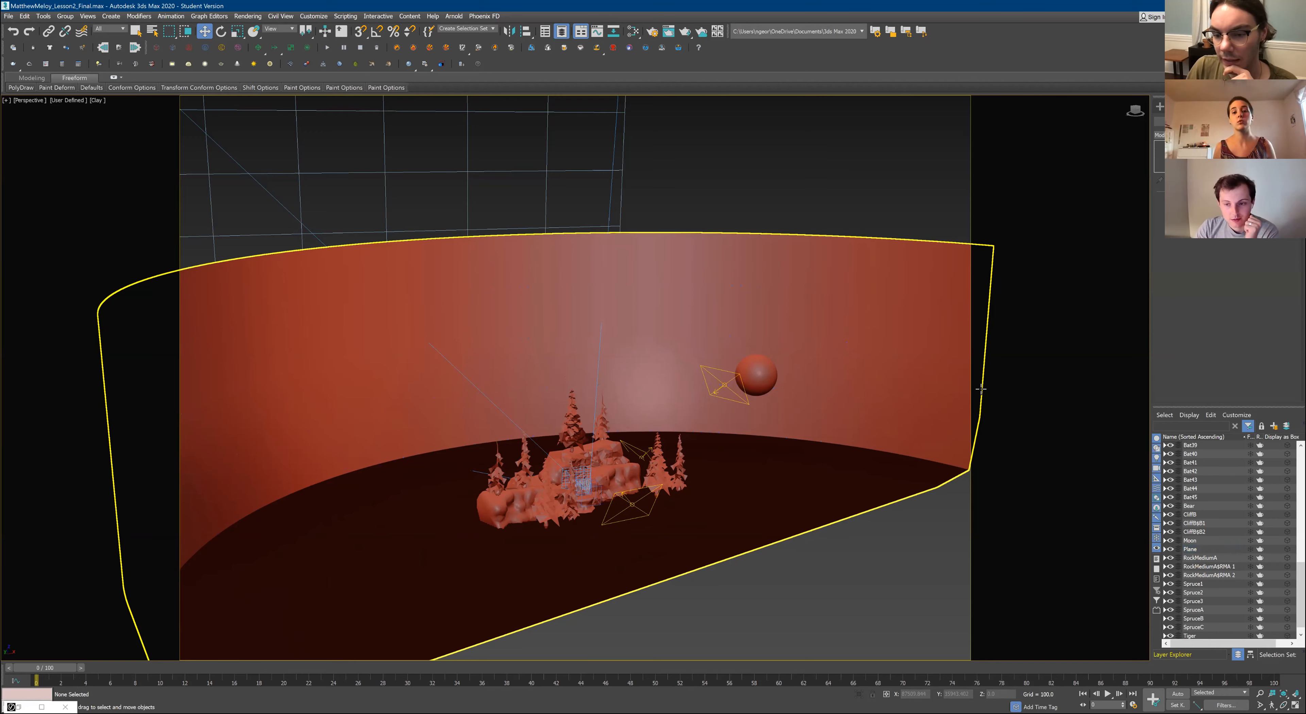
left_click(806, 450)
scroll(806, 450, "up", 3)
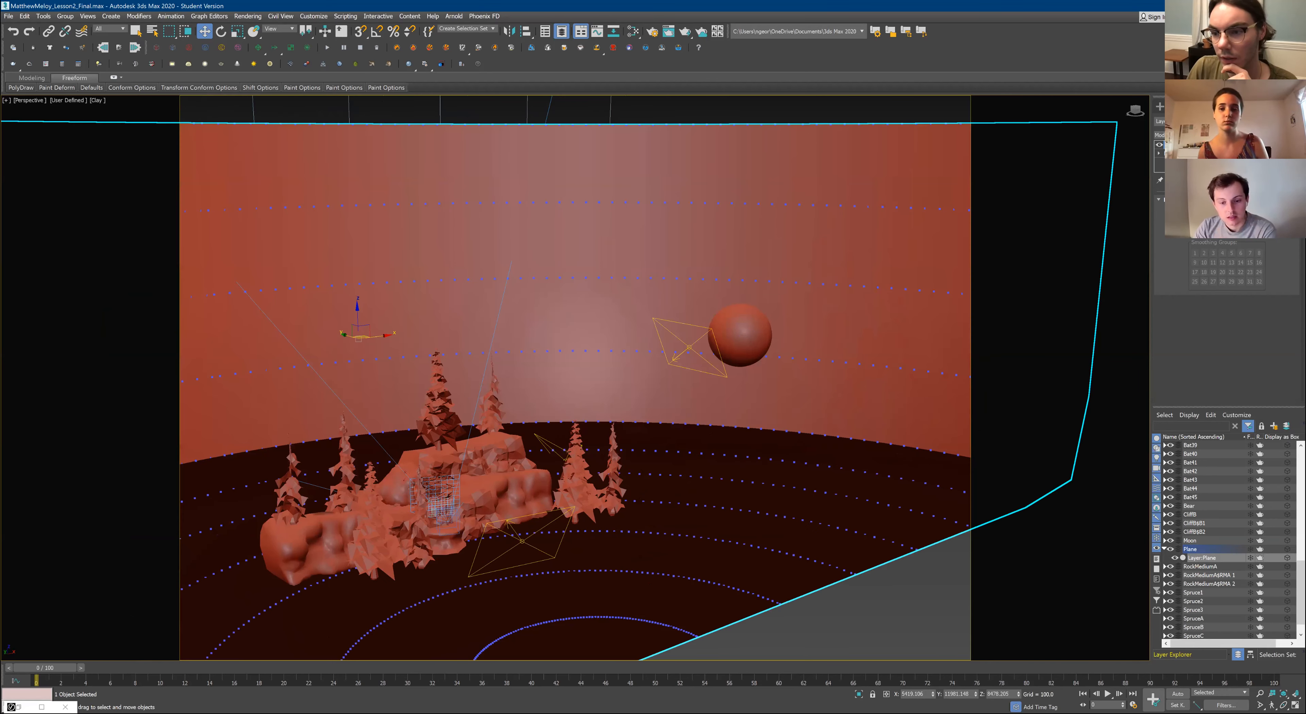
scroll(812, 456, "up", 2)
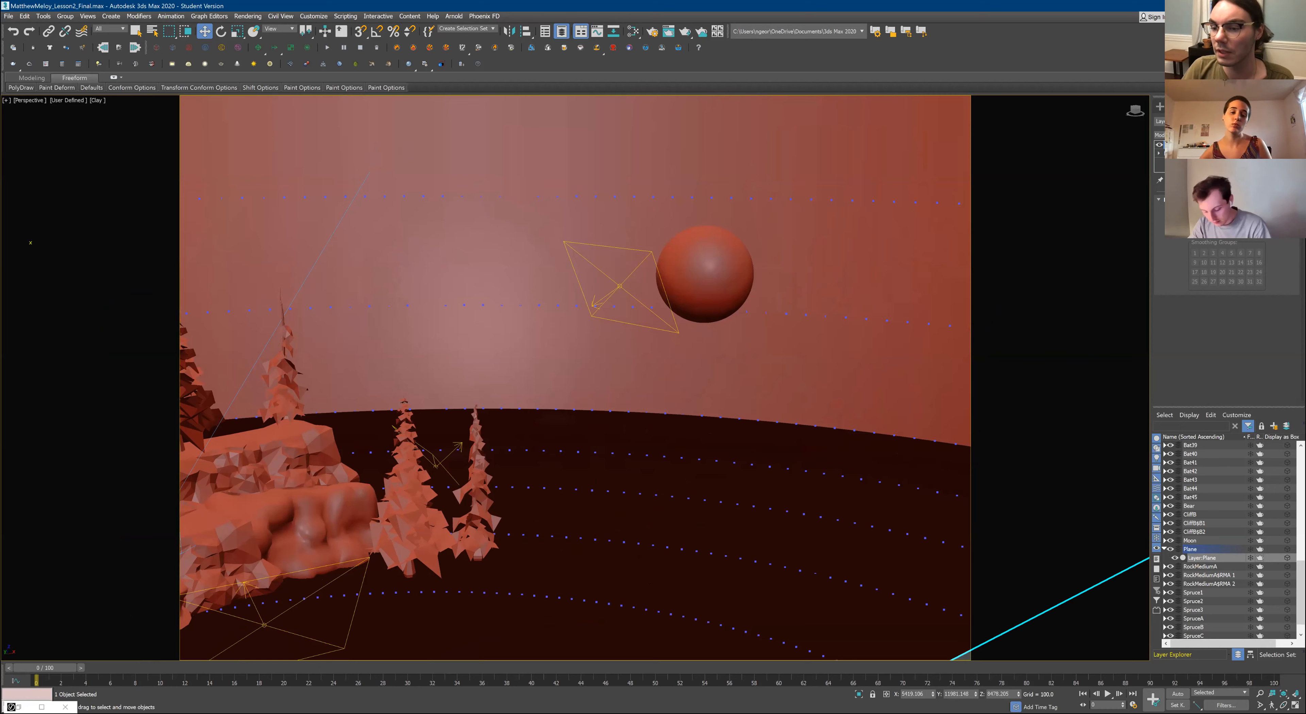
Remove the Smooth modifier from the backdrop plane and look through its vertex-level mesh editing options
left_click(1228, 135)
left_click(1175, 465)
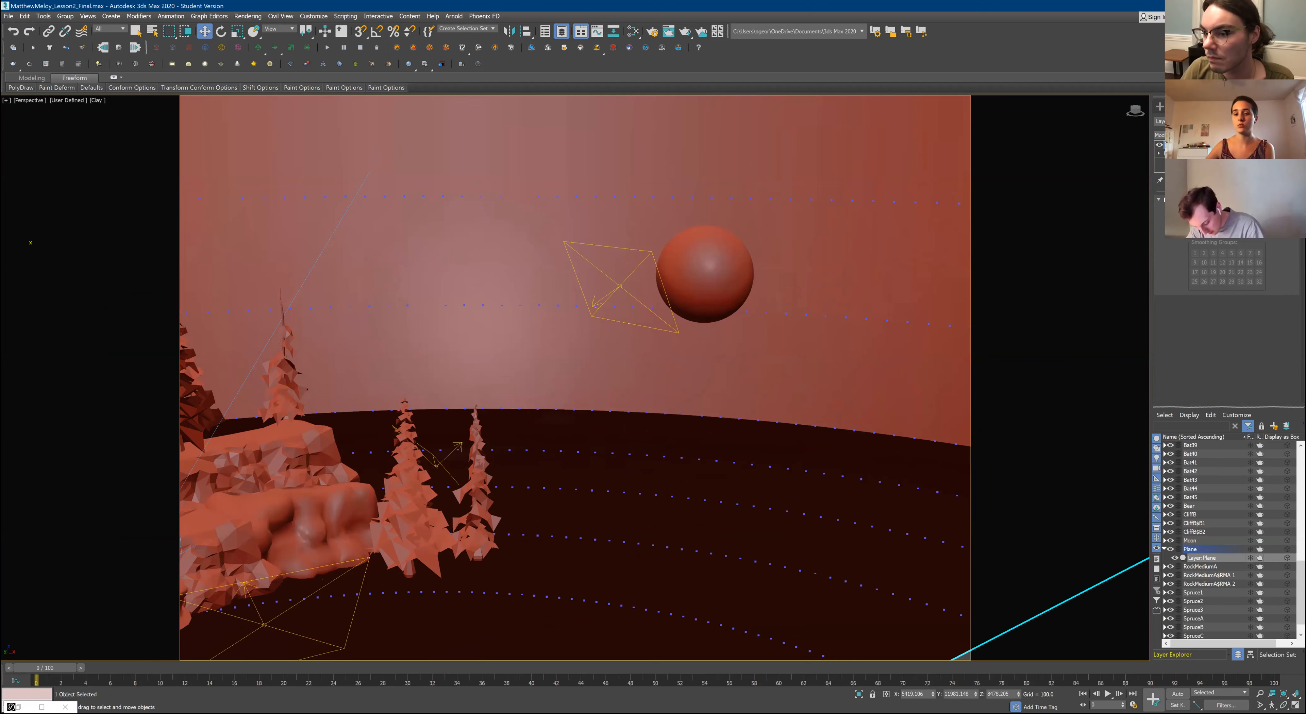
scroll(1227, 324, "down", 6)
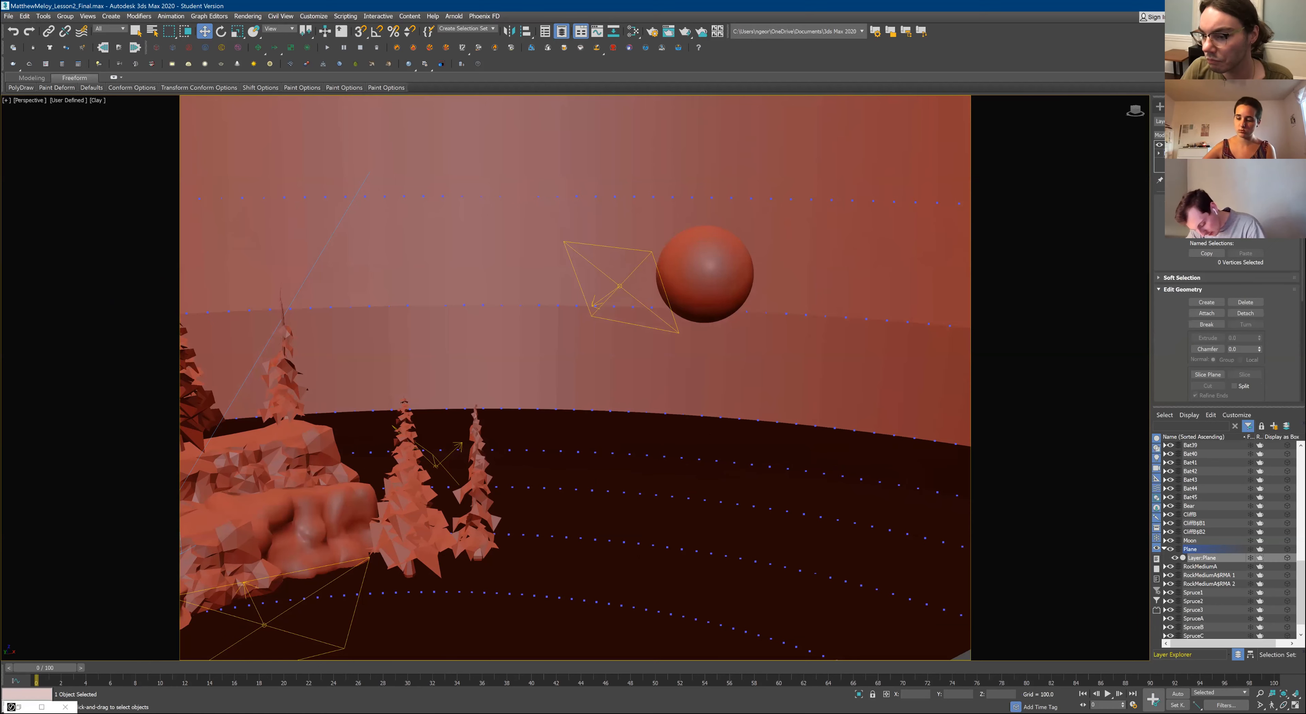
scroll(1227, 325, "down", 4)
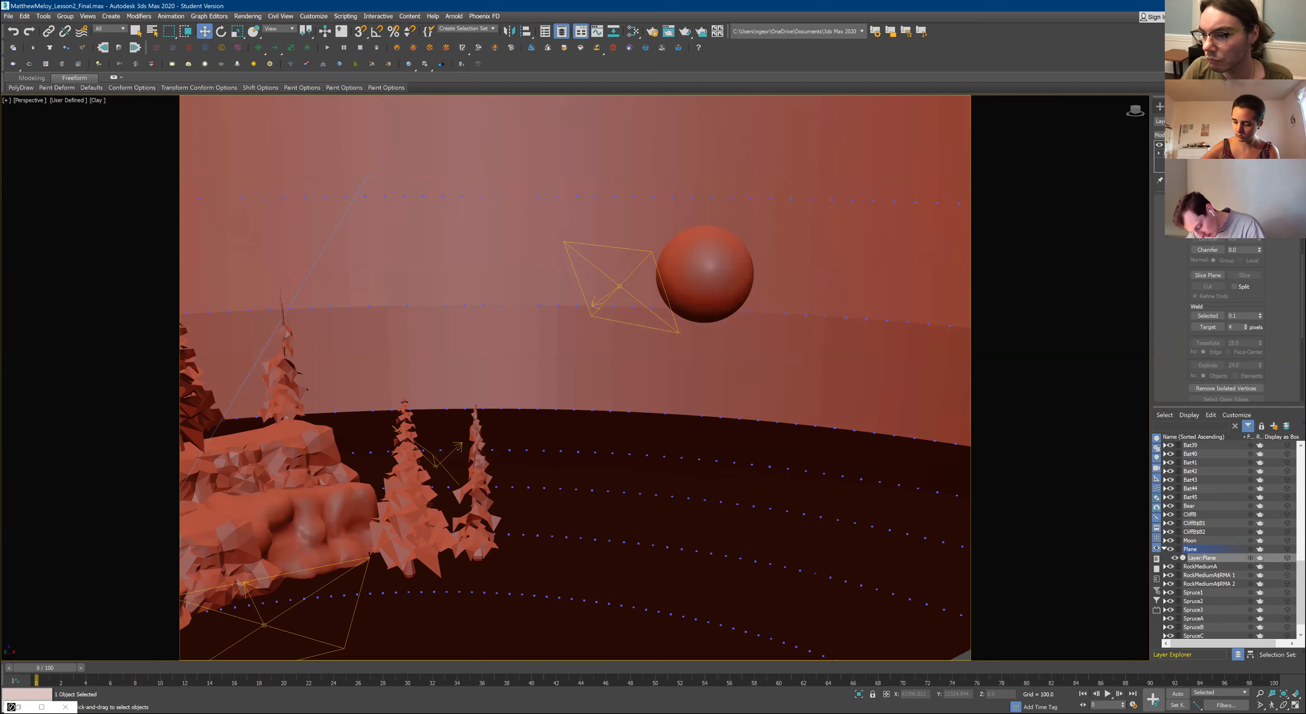
scroll(1227, 325, "up", 3)
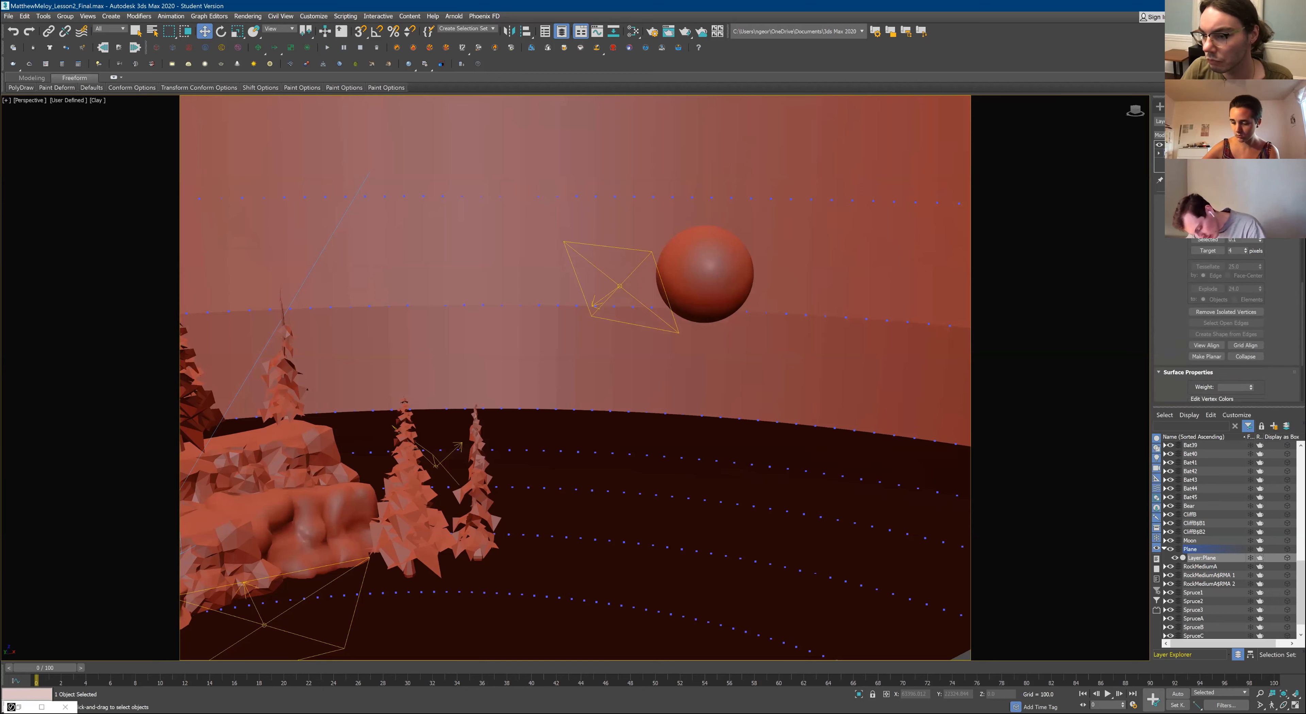
scroll(1226, 325, "up", 2)
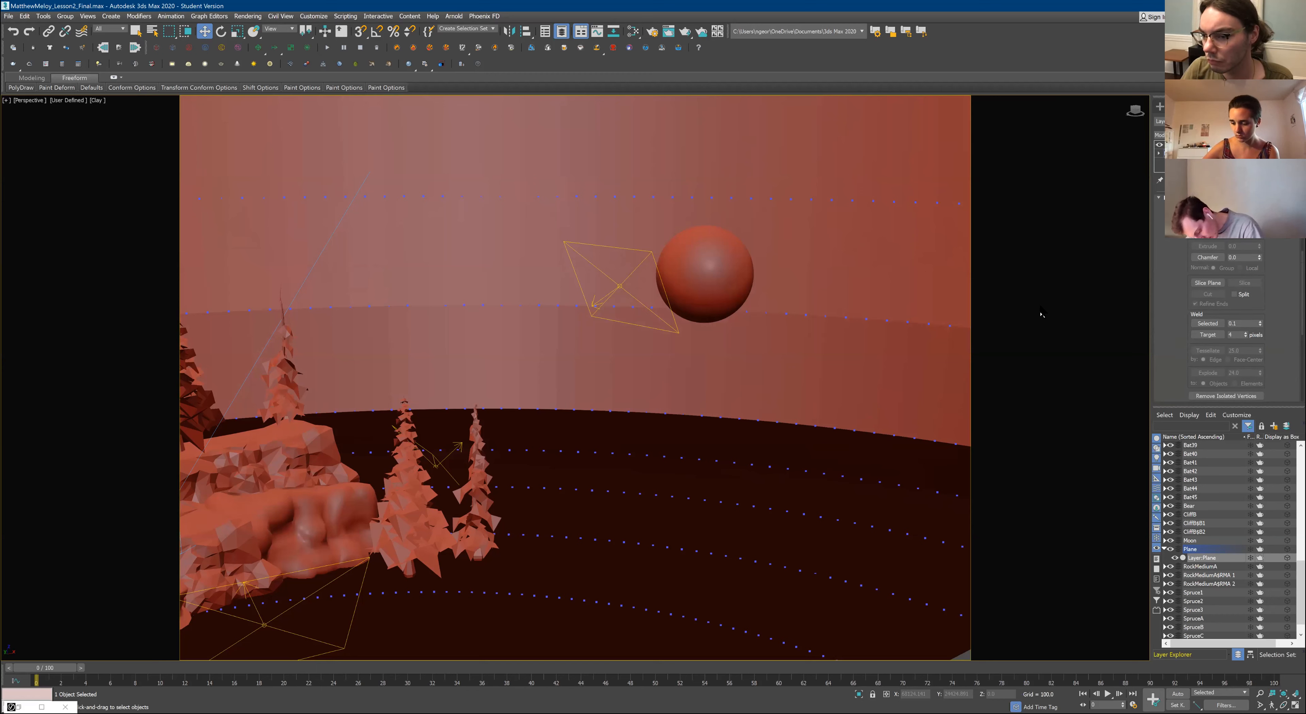
scroll(930, 247, "down", 4)
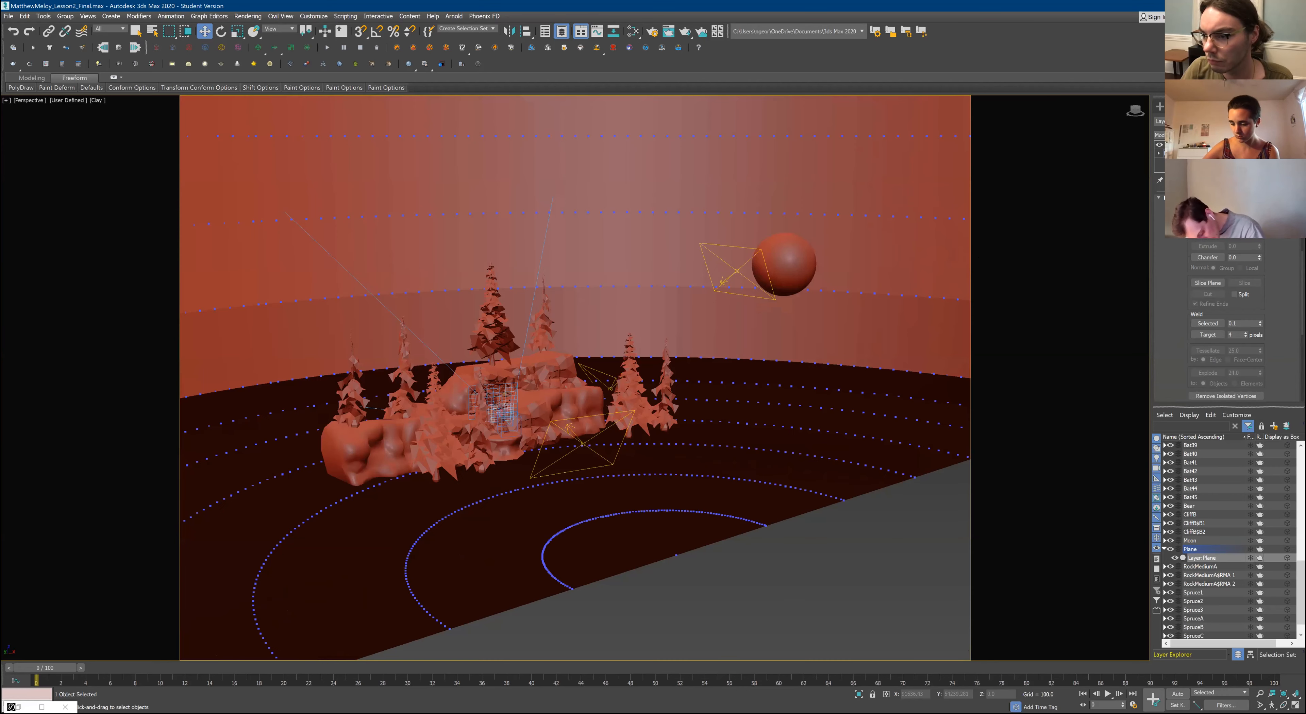
scroll(1227, 325, "up", 5)
scroll(1143, 255, "down", 5)
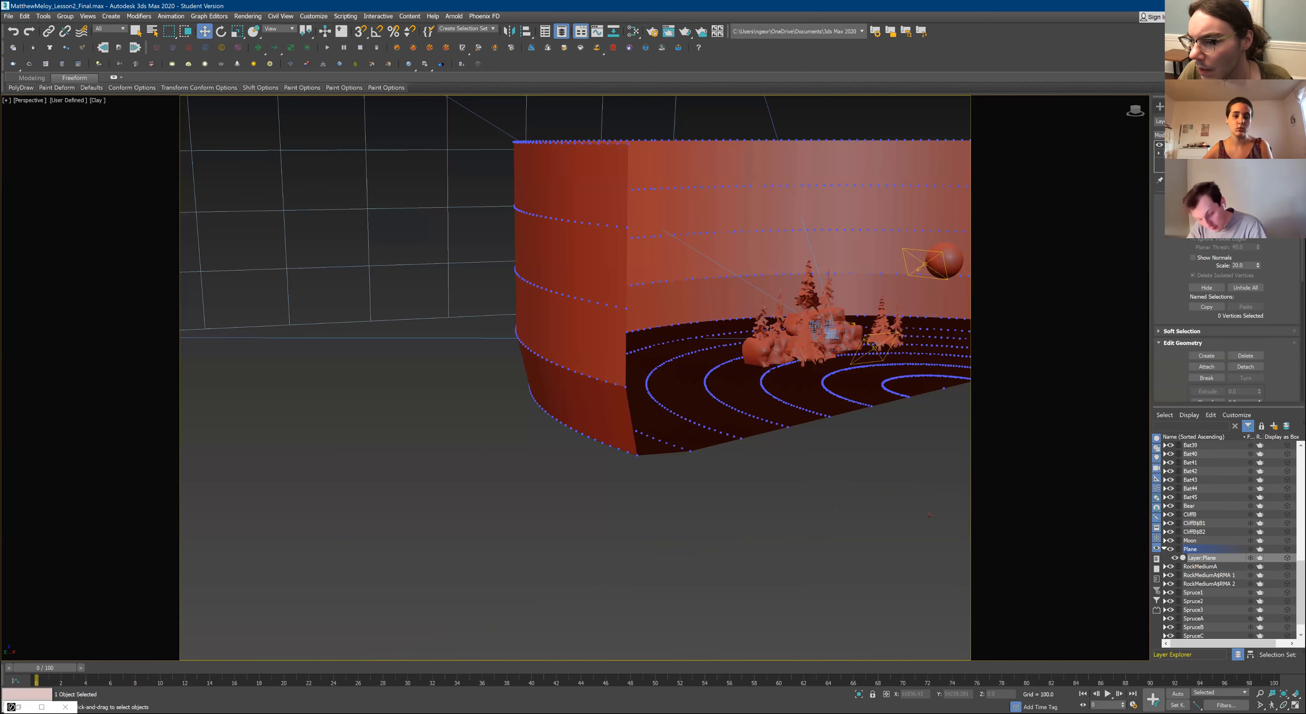
Select the whole backdrop mesh at element level
key("5")
left_click(825, 391)
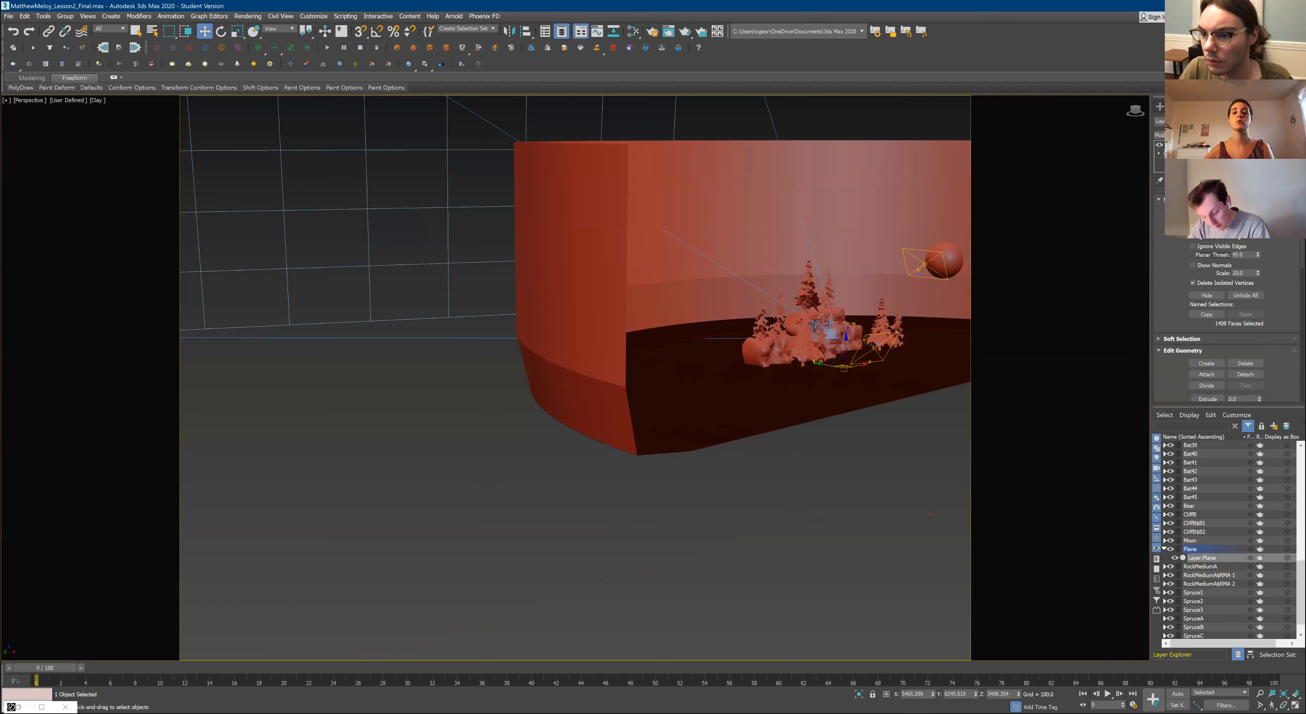
Try a Smooth modifier on the selected backdrop element, check the wall's shading up close, and undo it
left_click(1189, 145)
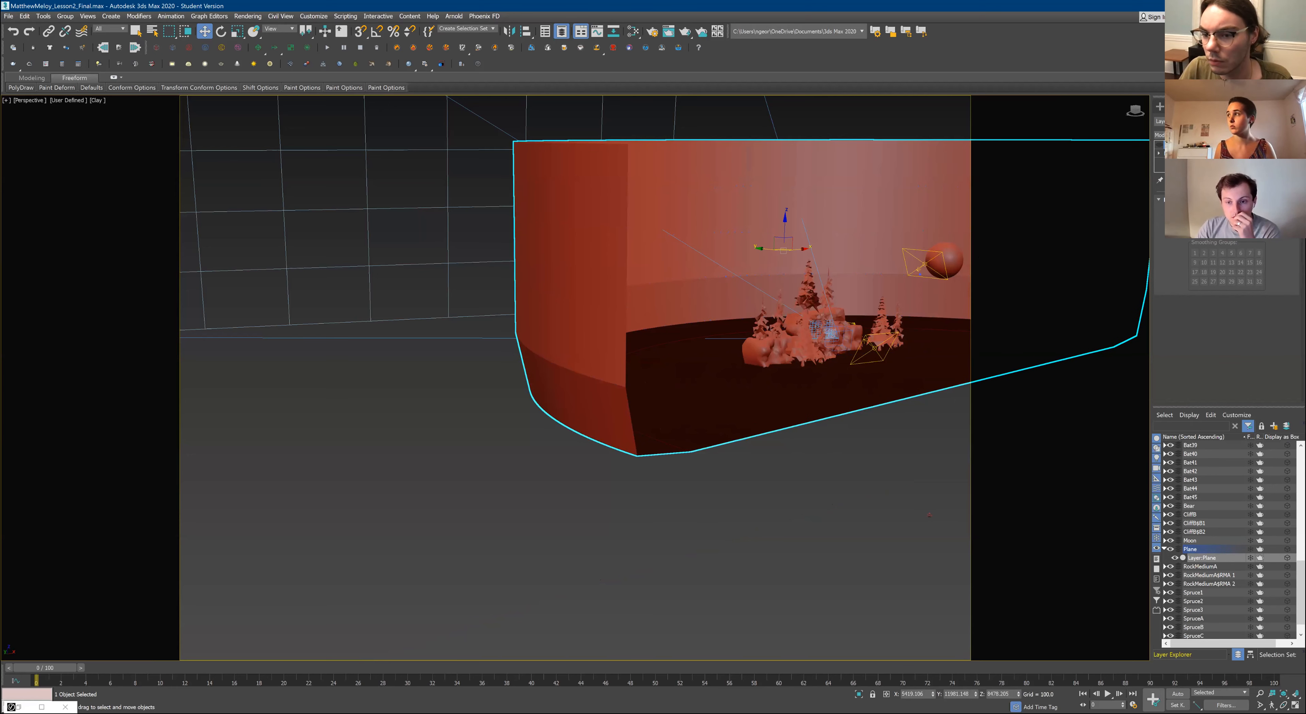
scroll(720, 255, "up", 5)
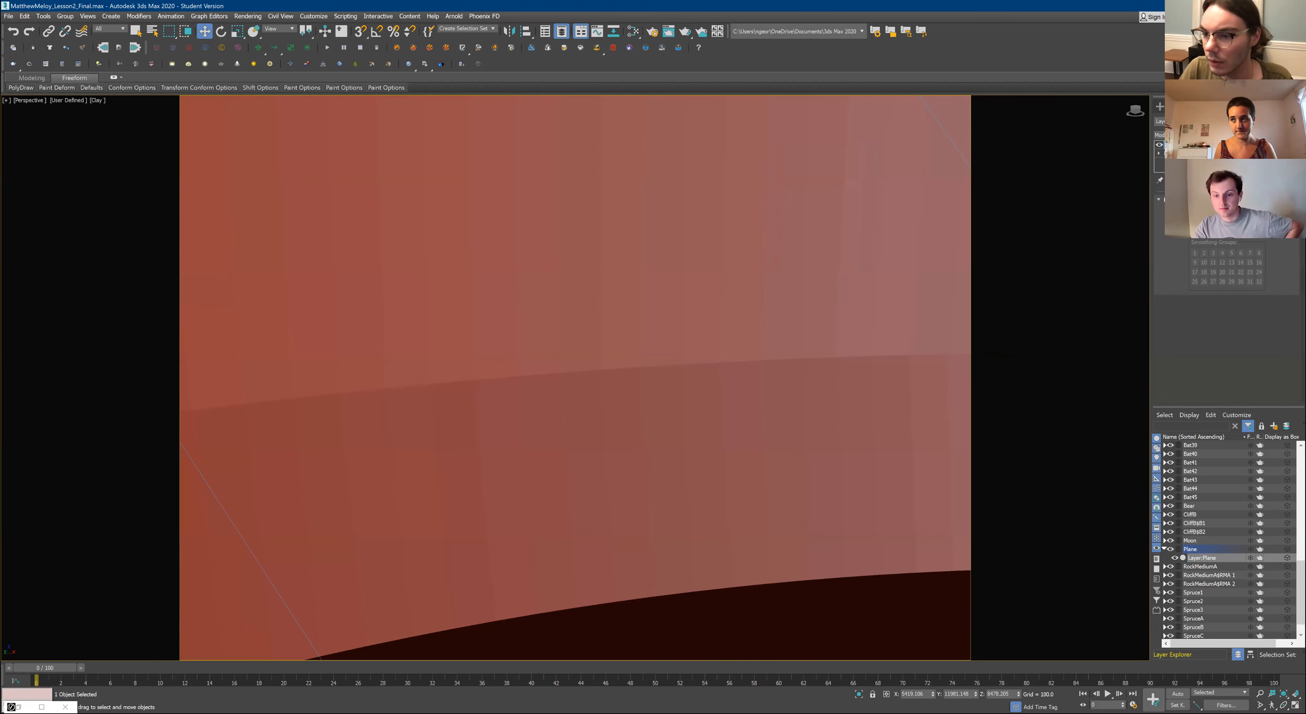
key("ctrl+z")
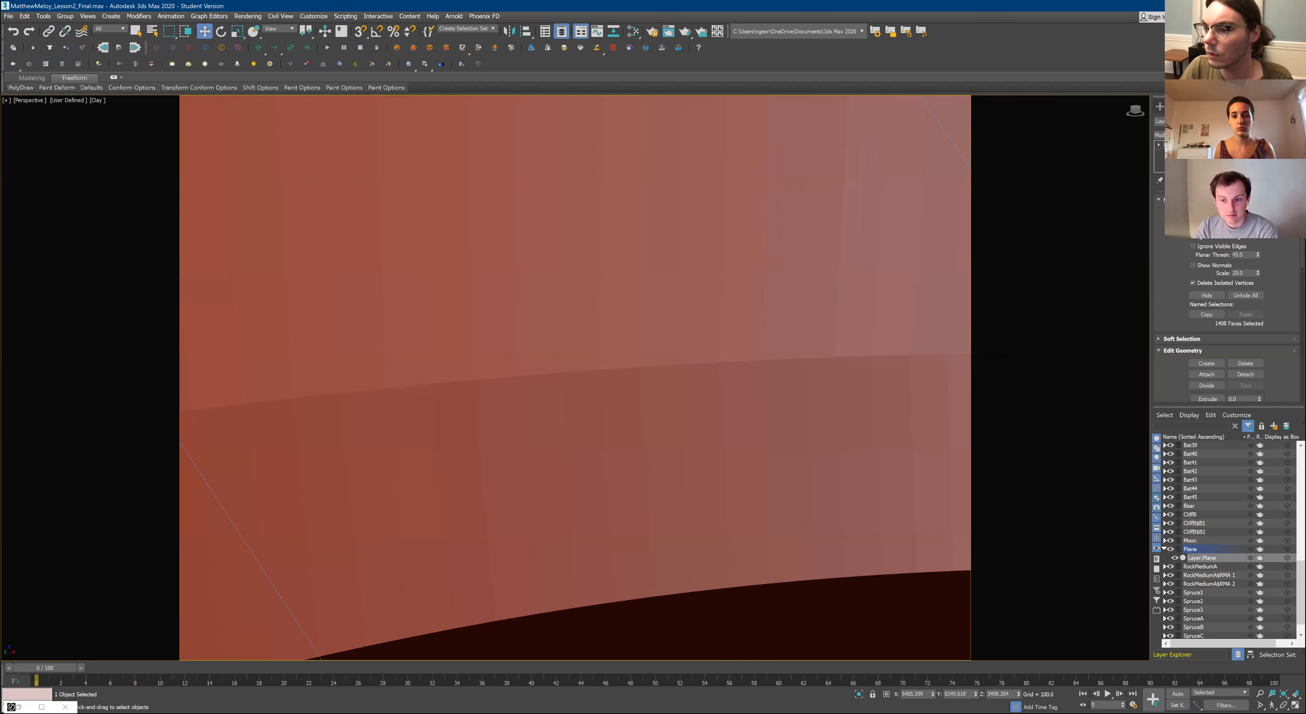
Add a Smooth modifier on top of the backdrop's element selection and check the shading along the wall's curve
left_click(1224, 135)
scroll(1224, 440, "down", 12)
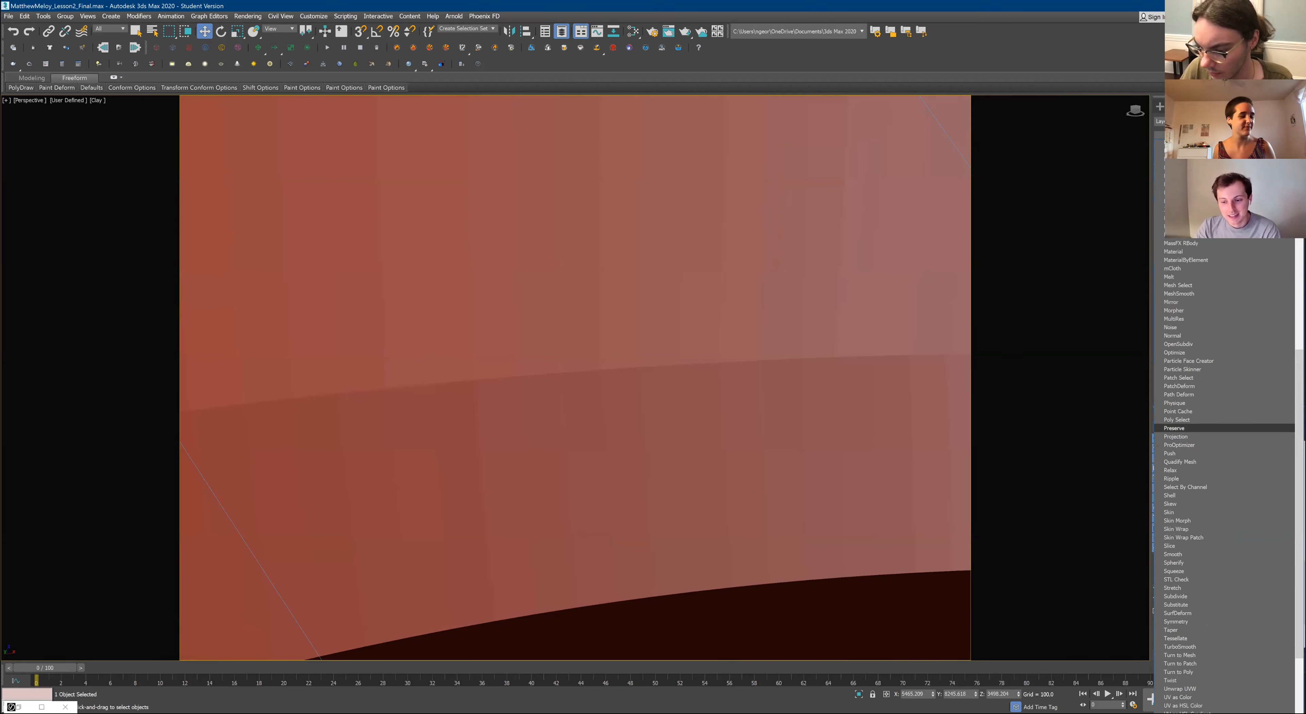
scroll(1224, 428, "down", 4)
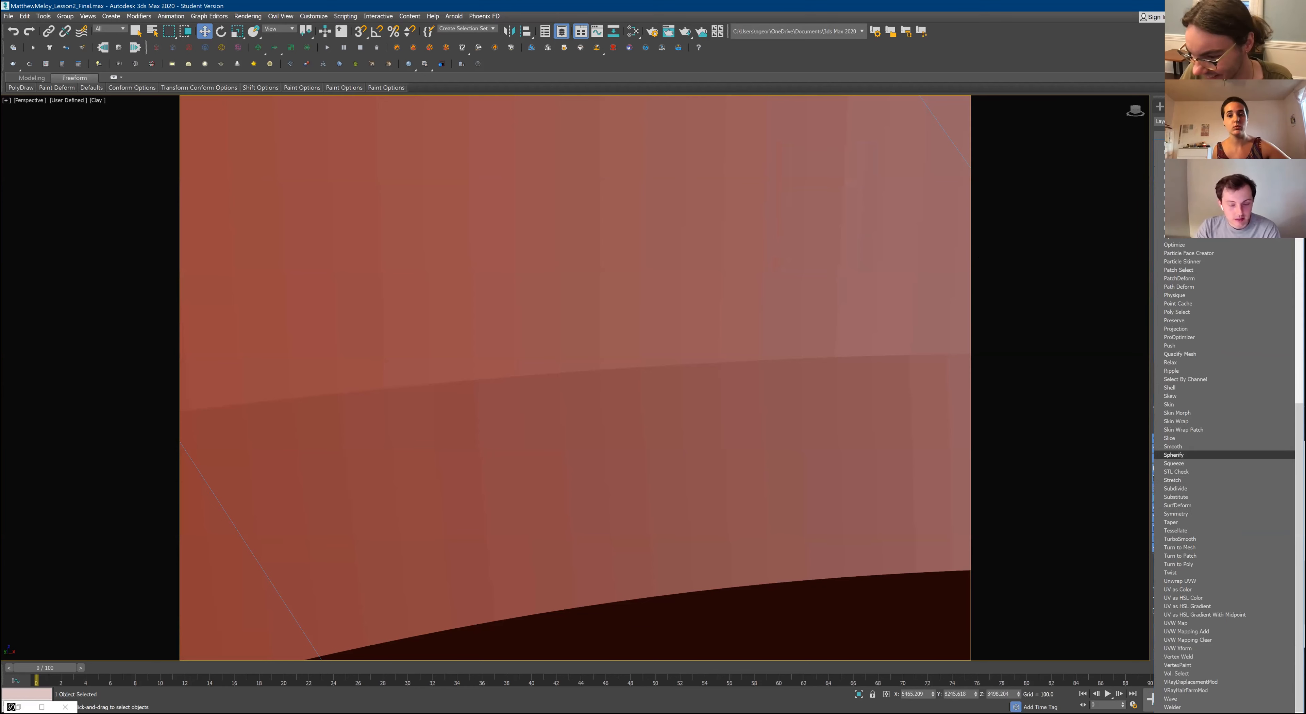
left_click(1181, 446)
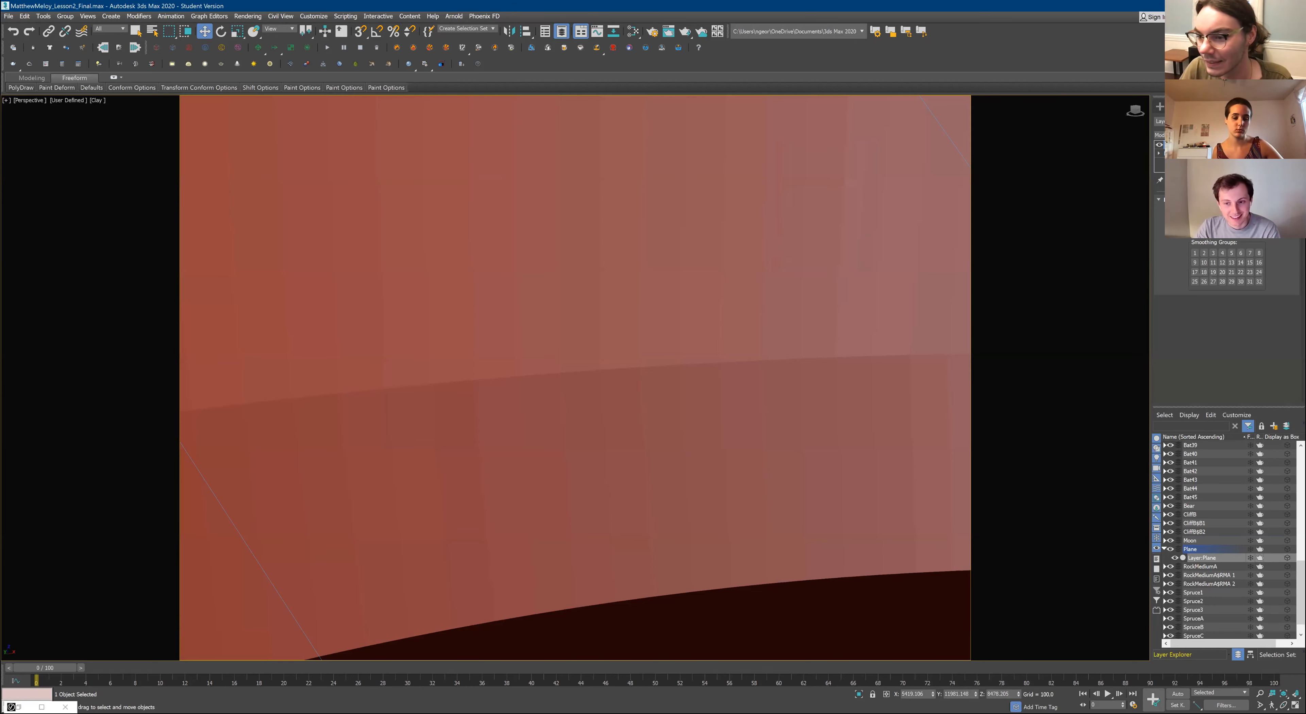
scroll(592, 359, "up", 2)
middle_click_drag(592, 359, 648, 365)
scroll(648, 365, "down", 4)
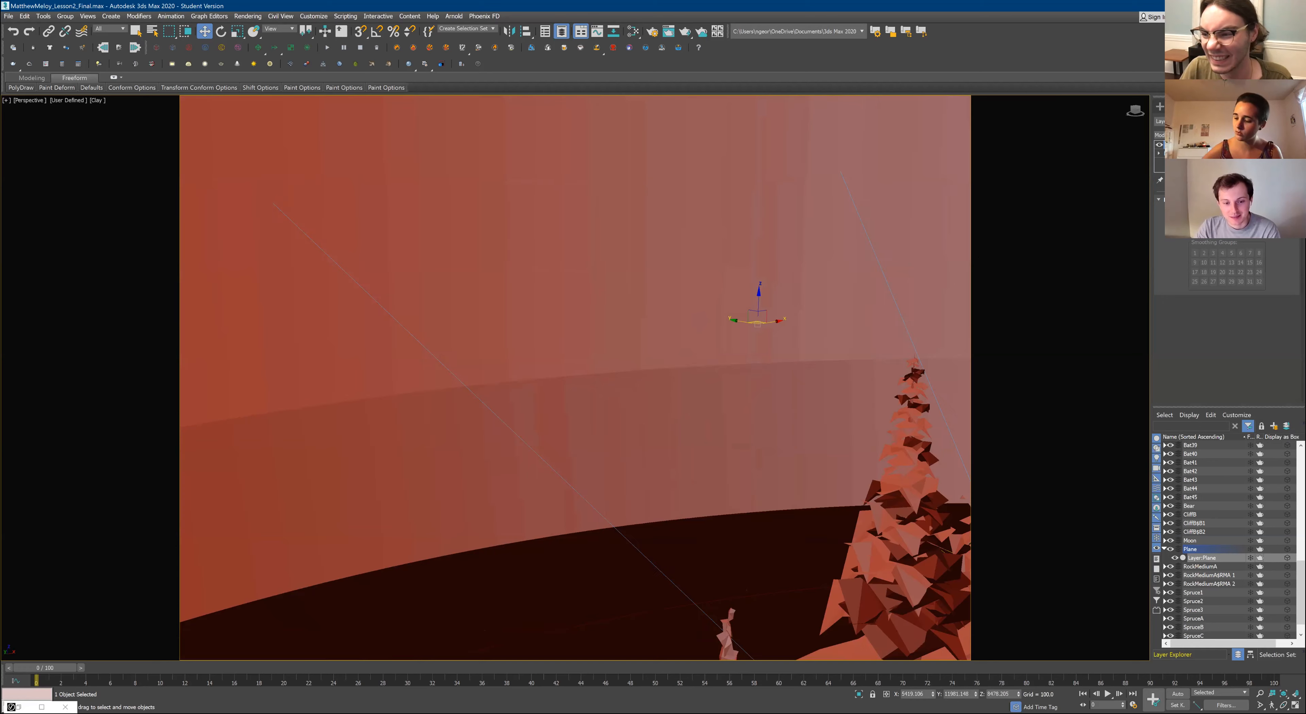
scroll(649, 365, "down", 3)
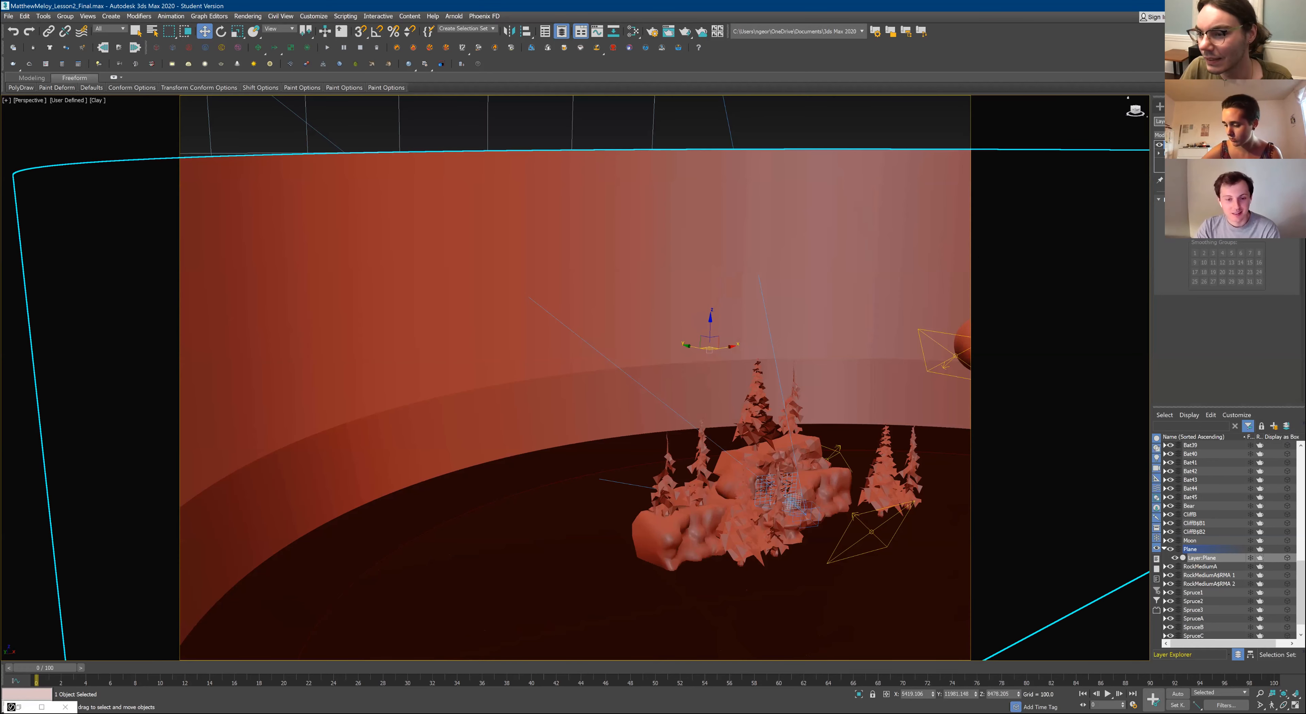
left_click(1216, 135)
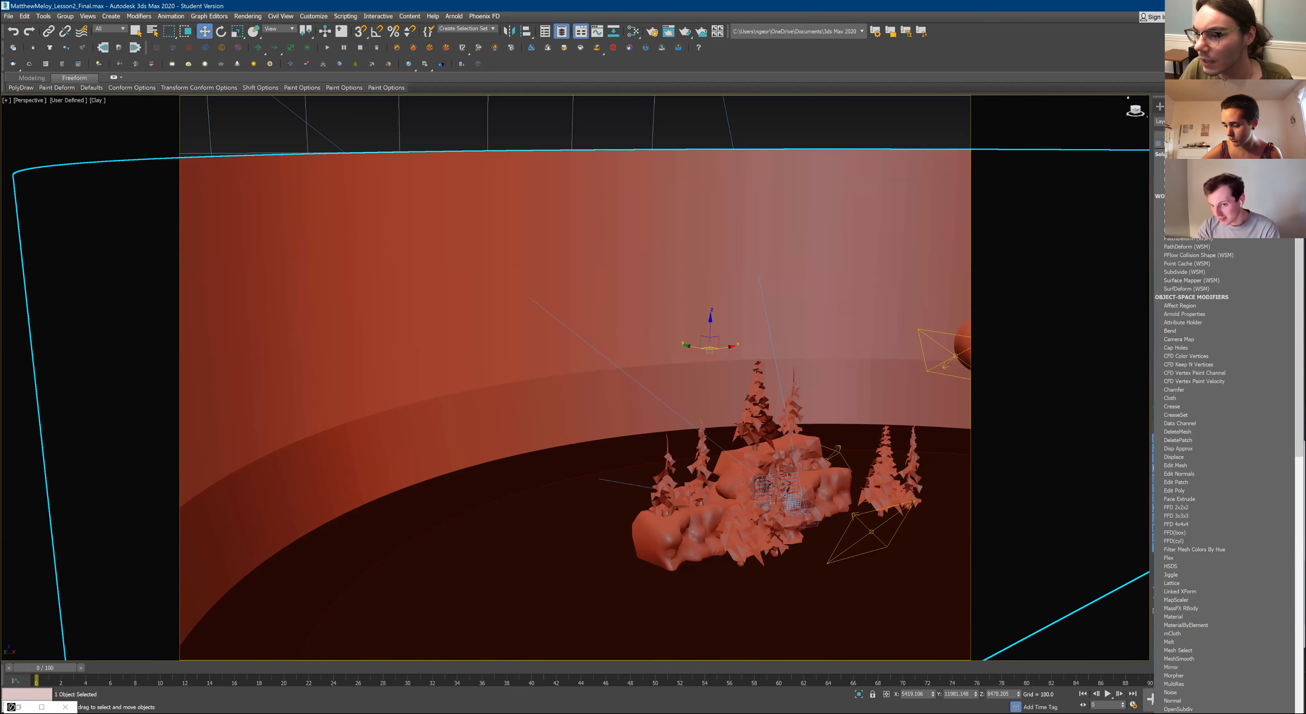
key("Escape")
left_click(1296, 121)
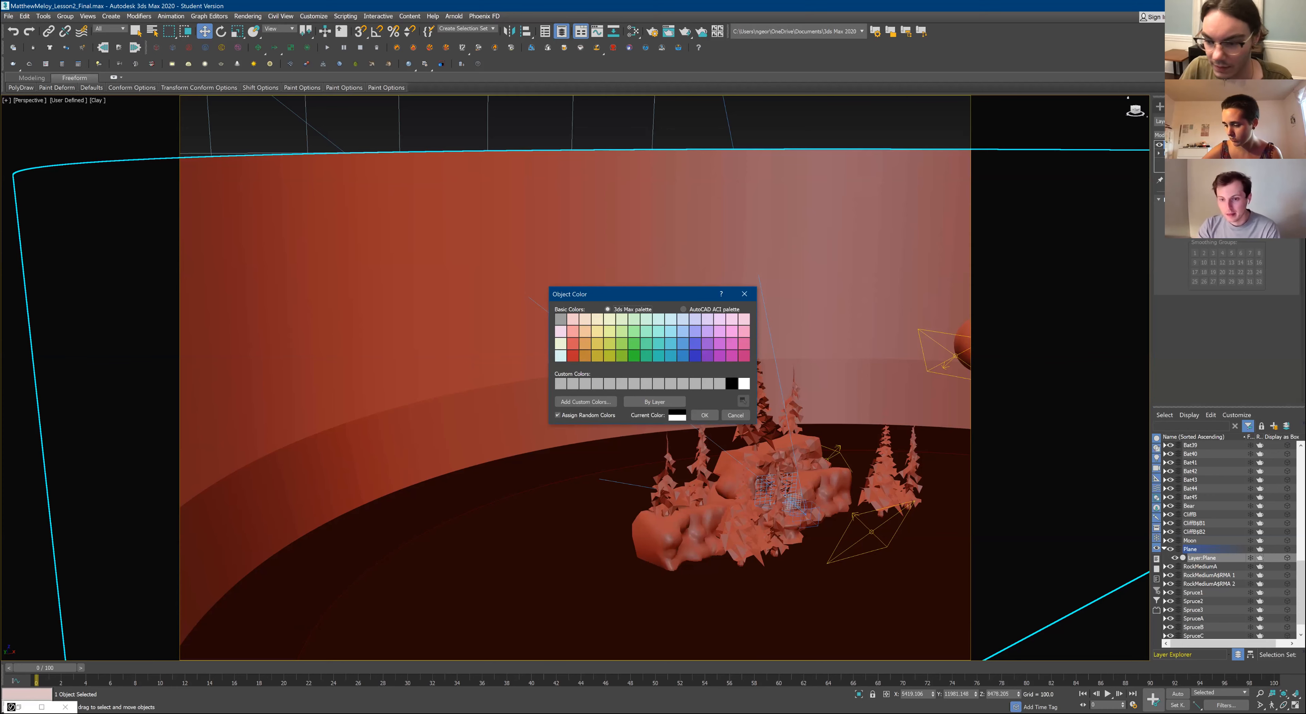
left_click(744, 294)
Toggle the visibility of the Moon and Plane objects off and on to identify their geometry in the scene
left_click(1170, 540)
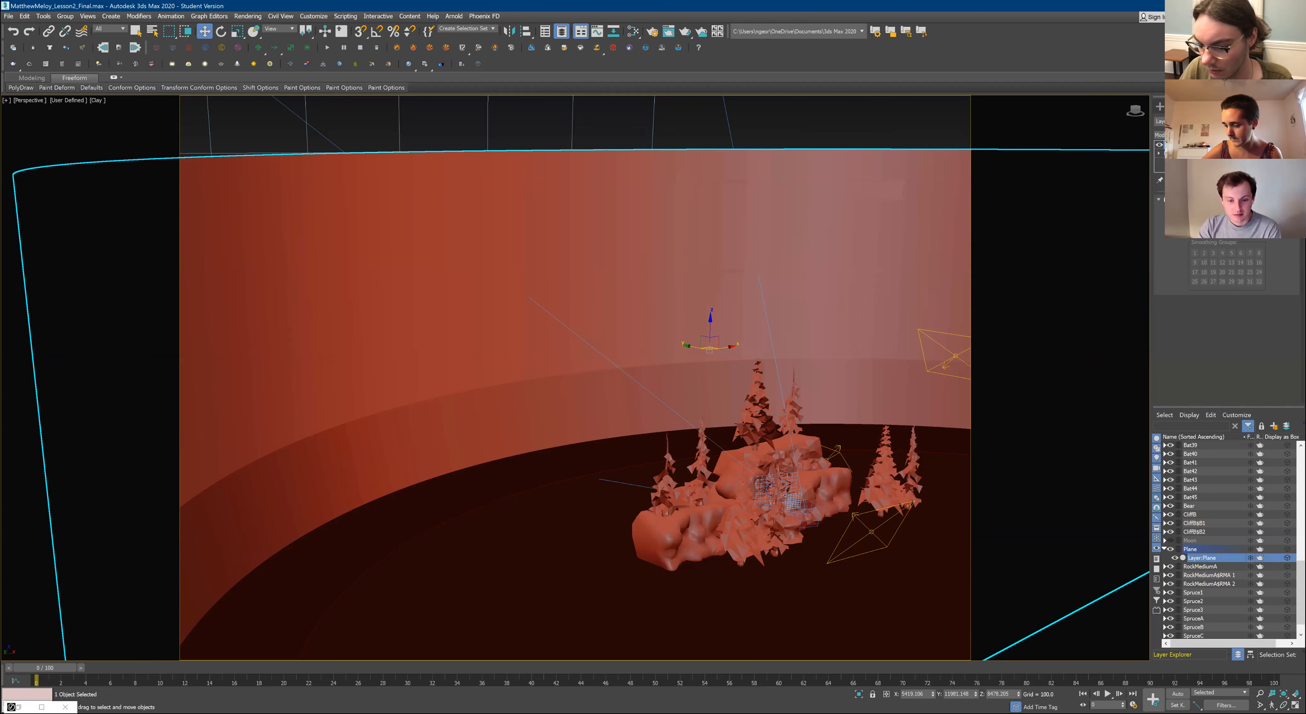
left_click(1170, 549)
left_click(1170, 549)
left_click(1170, 540)
Select the layer object nested under Plane, try deleting it, and undo the deletion
left_click(1190, 549)
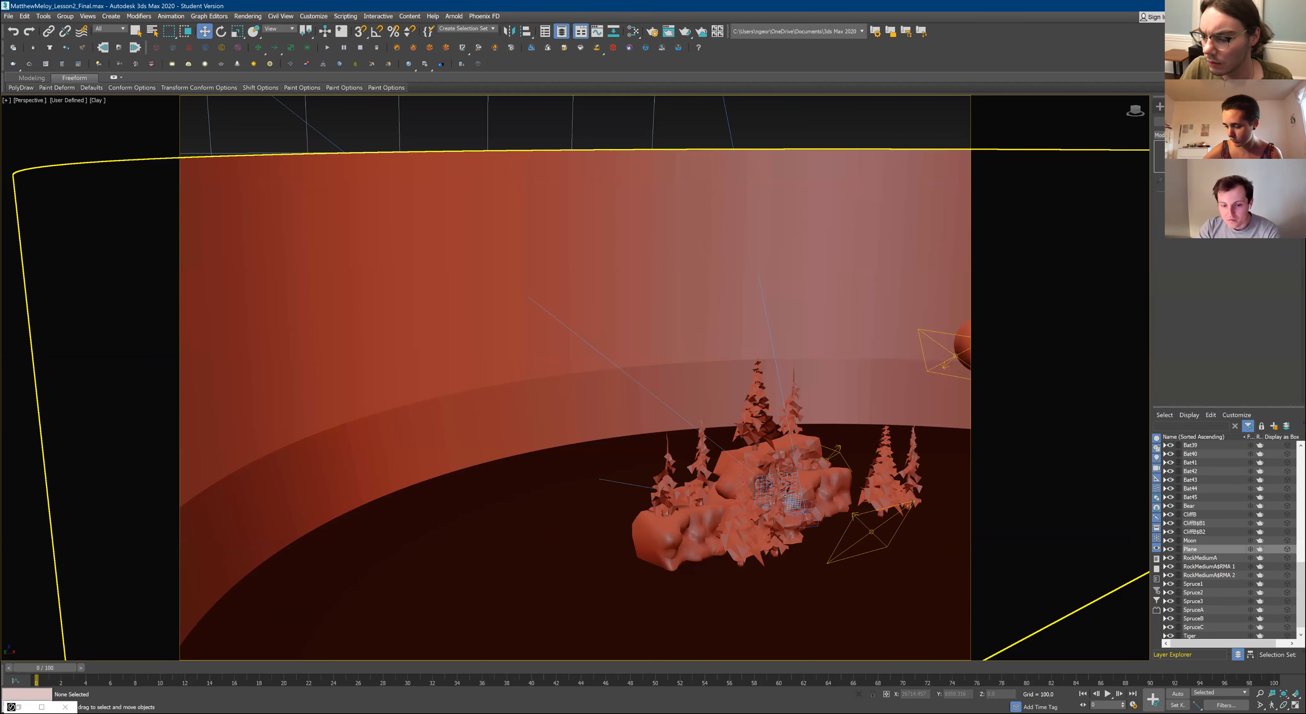
left_click(1164, 549)
left_click(1201, 558)
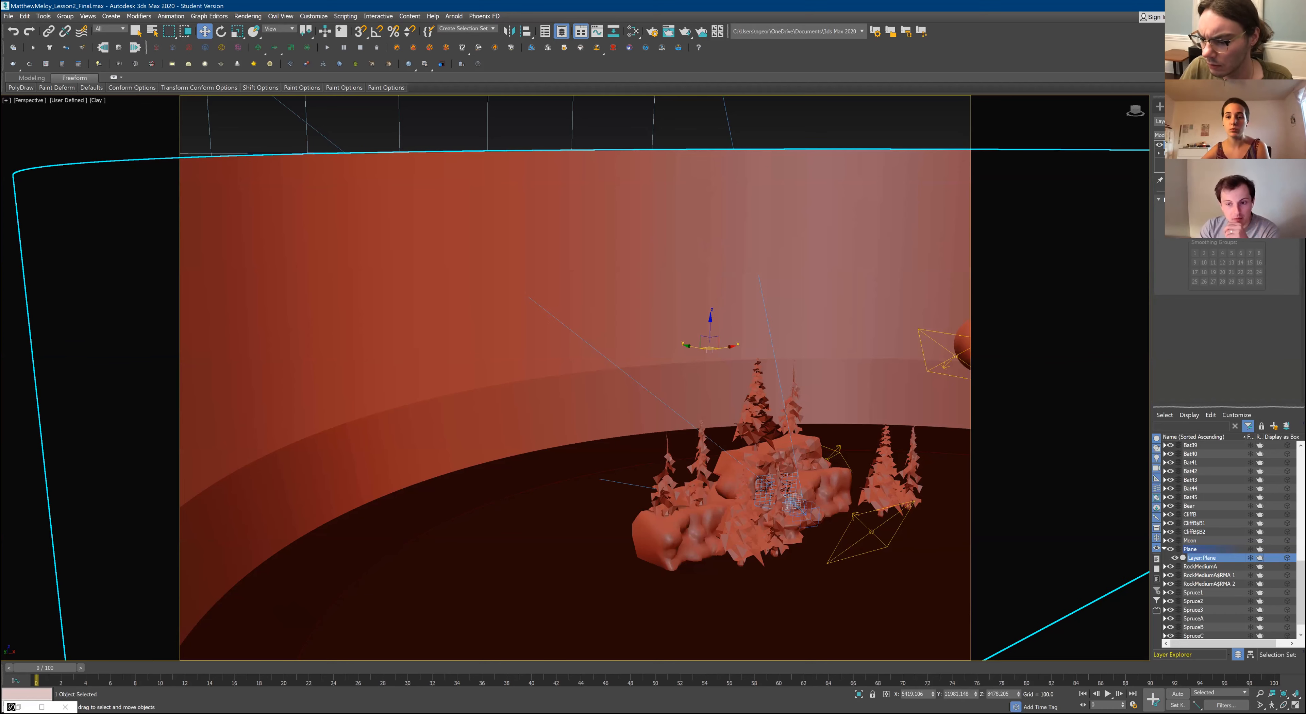
right_click(1201, 555)
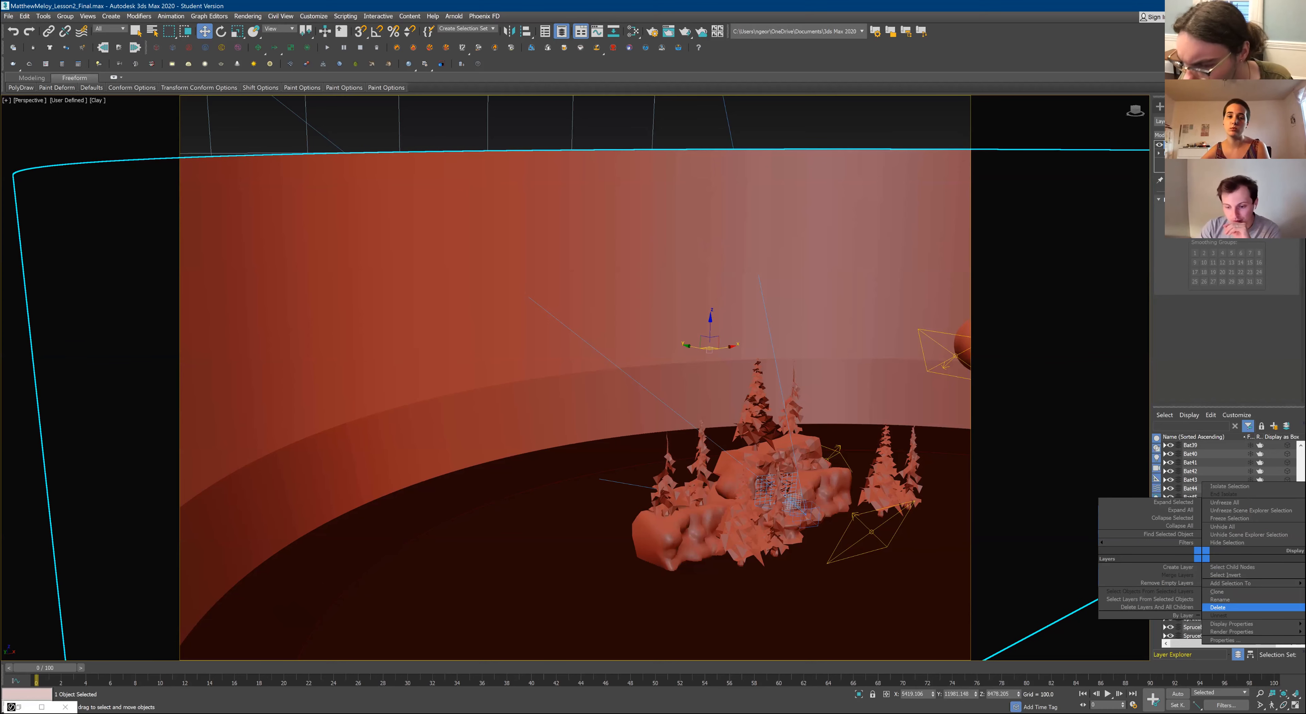
left_click(1217, 607)
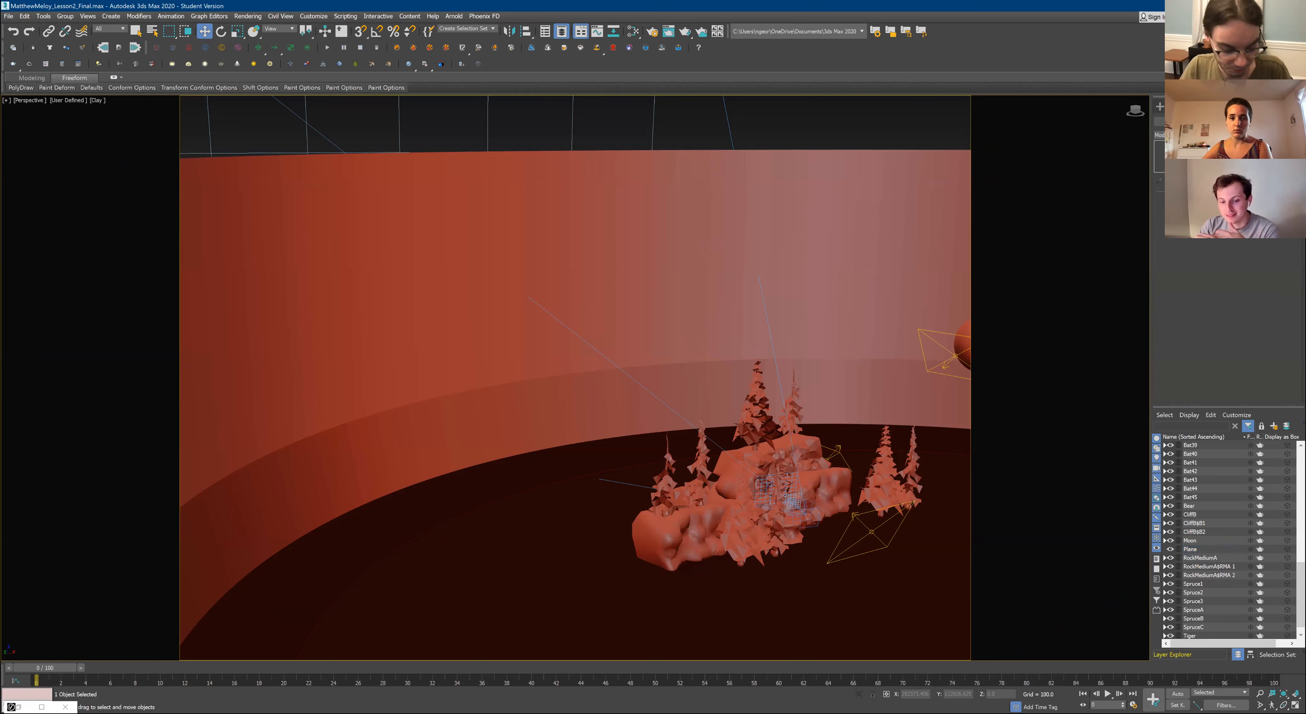
key("ctrl+z")
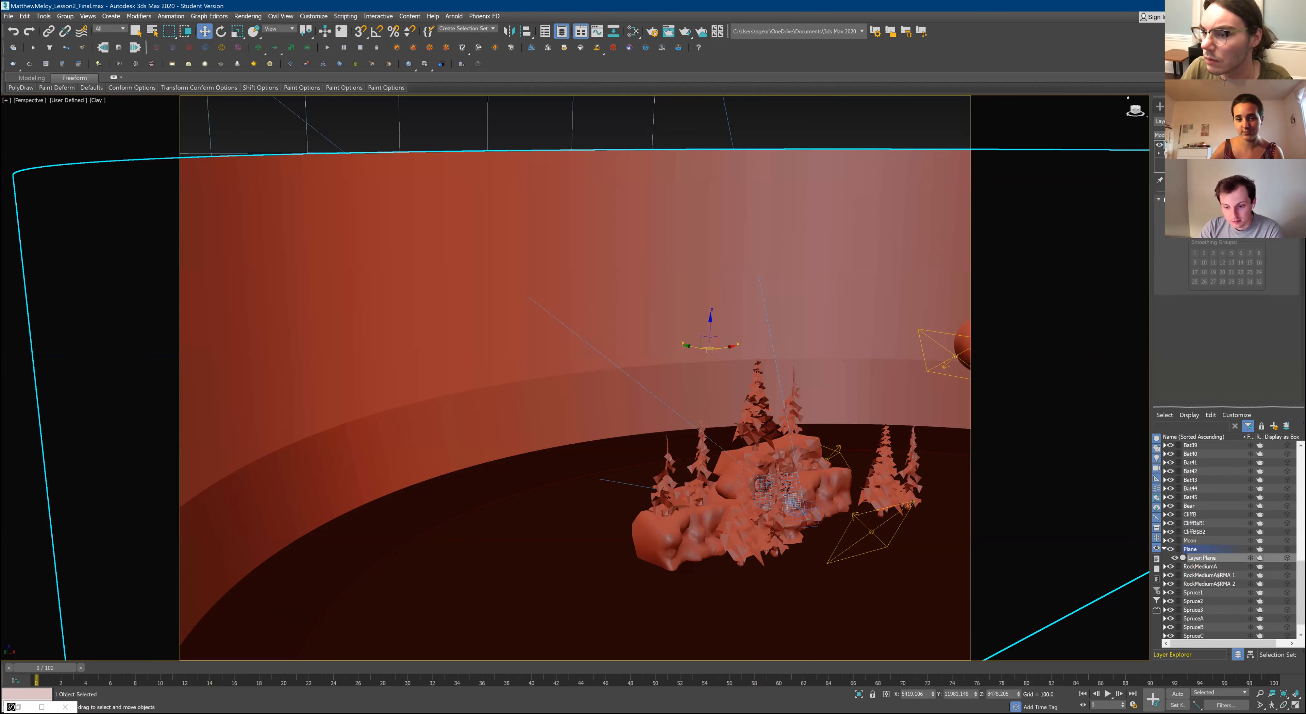
Compare the backdrop wall's shading at the mesh level and at the Smooth modifier level
left_click(1181, 153)
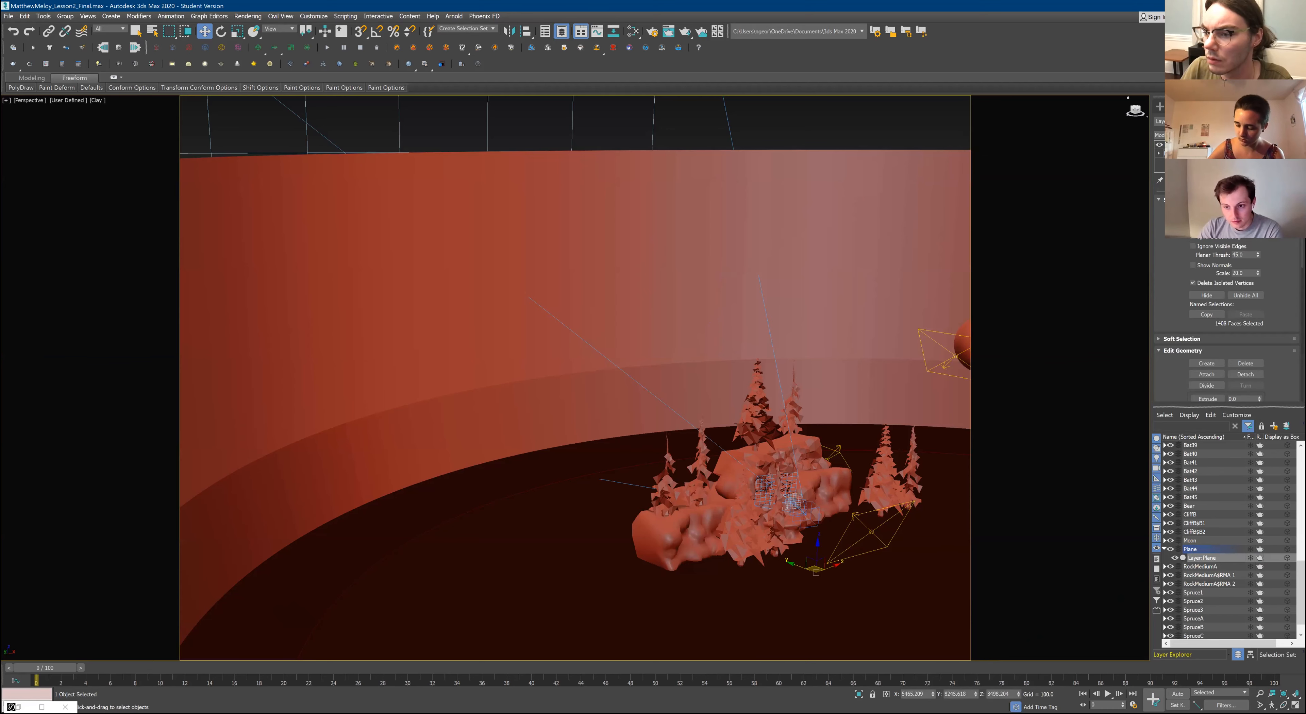
left_click(1181, 145)
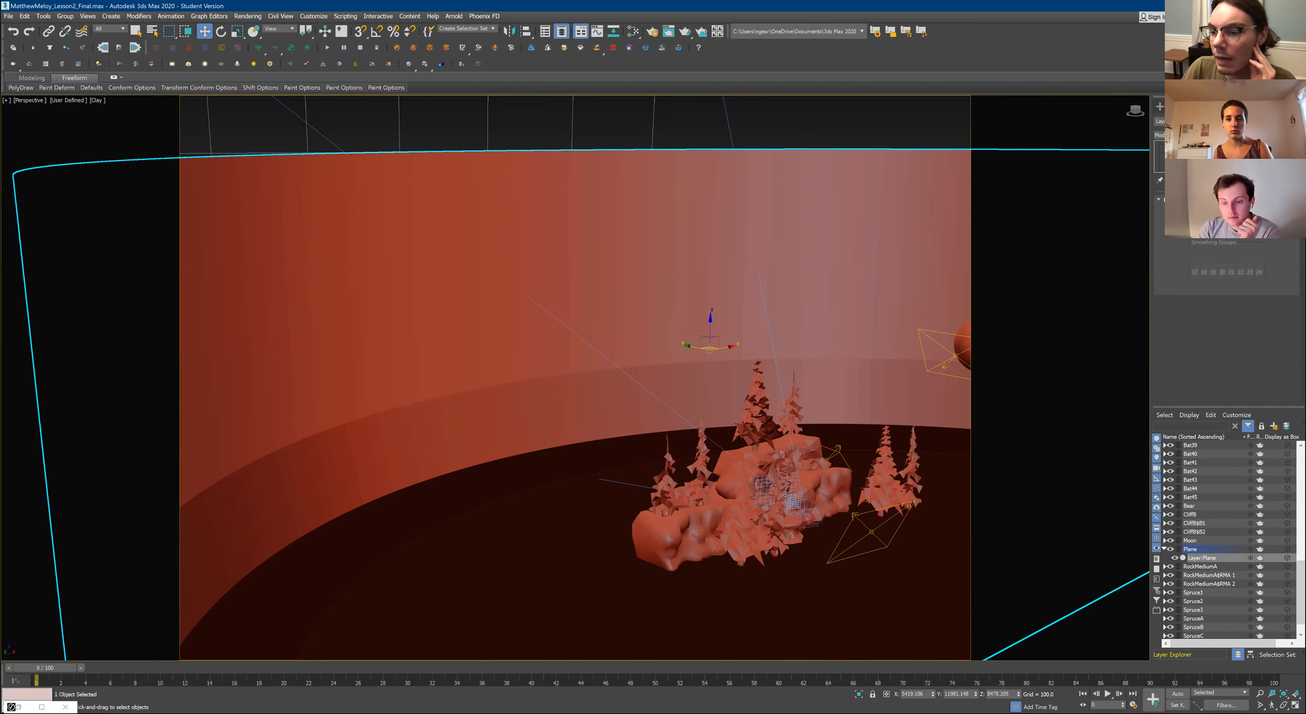
left_click(1189, 154)
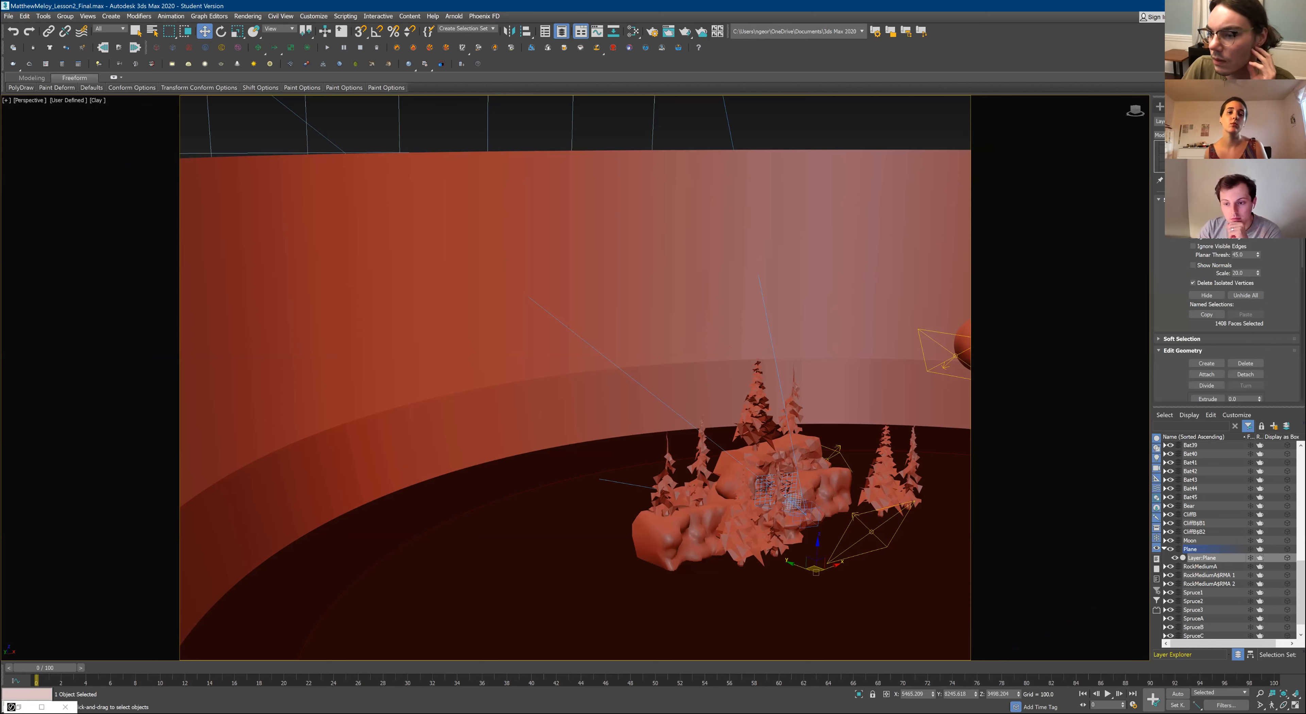
left_click_drag(1228, 191, 1228, 244)
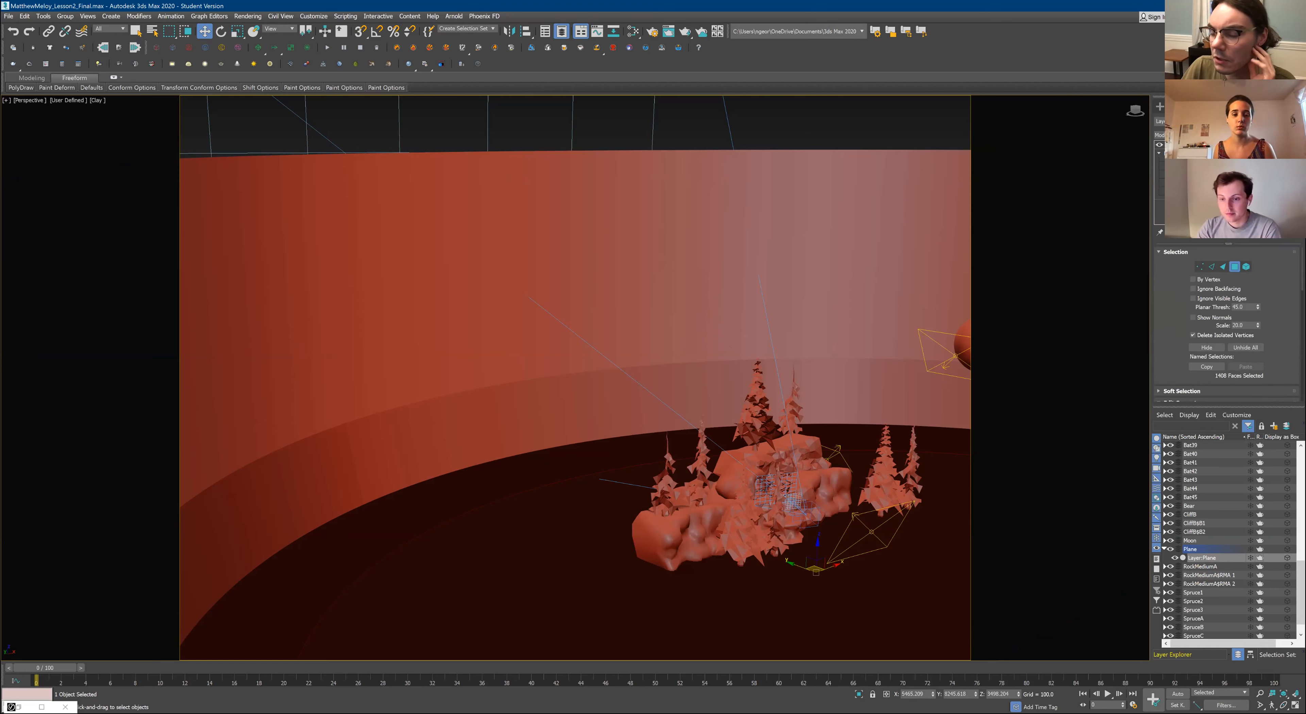
middle_click_drag(683, 259, 680, 263)
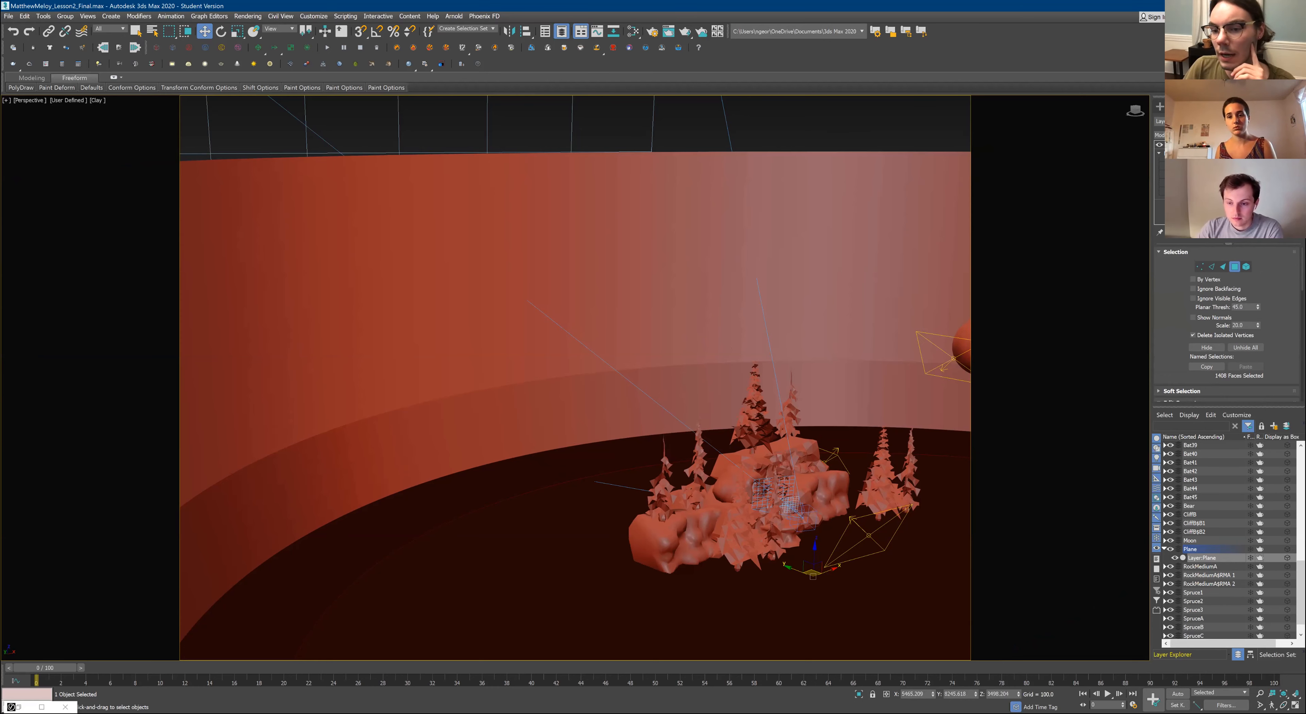
left_click(1189, 145)
scroll(765, 182, "up", 3)
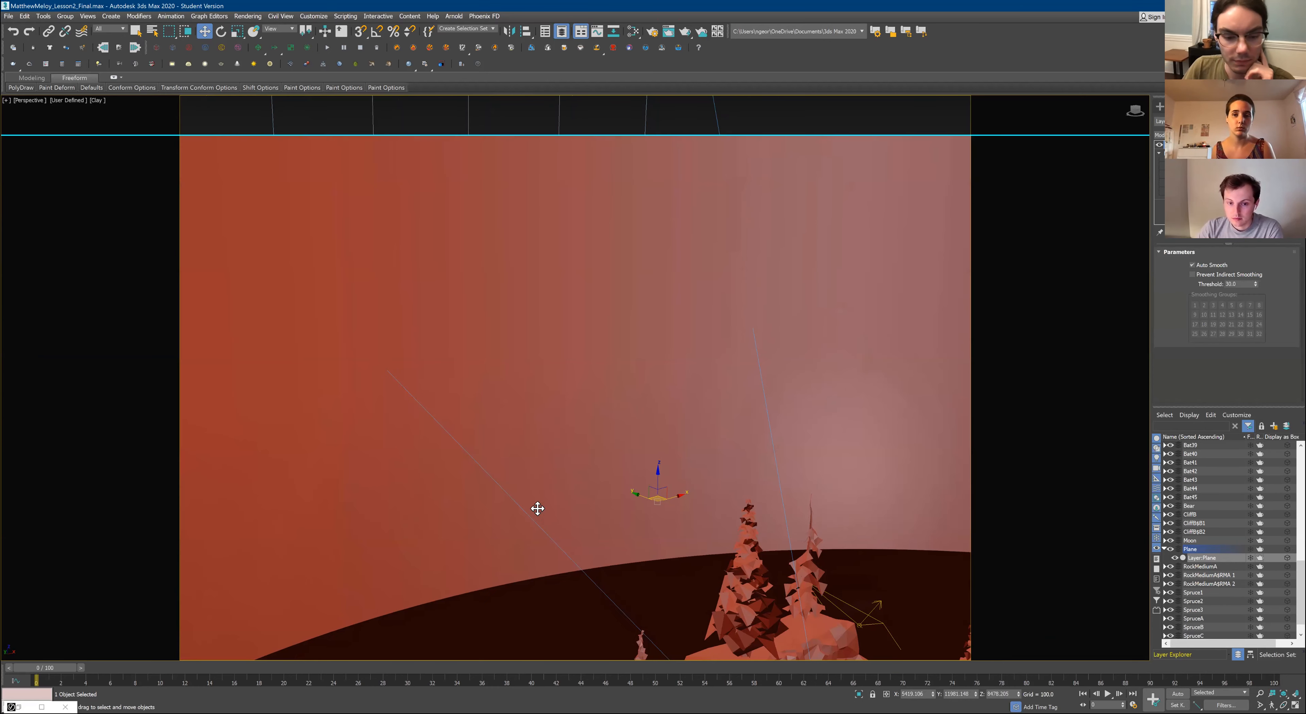
scroll(668, 451, "down", 6)
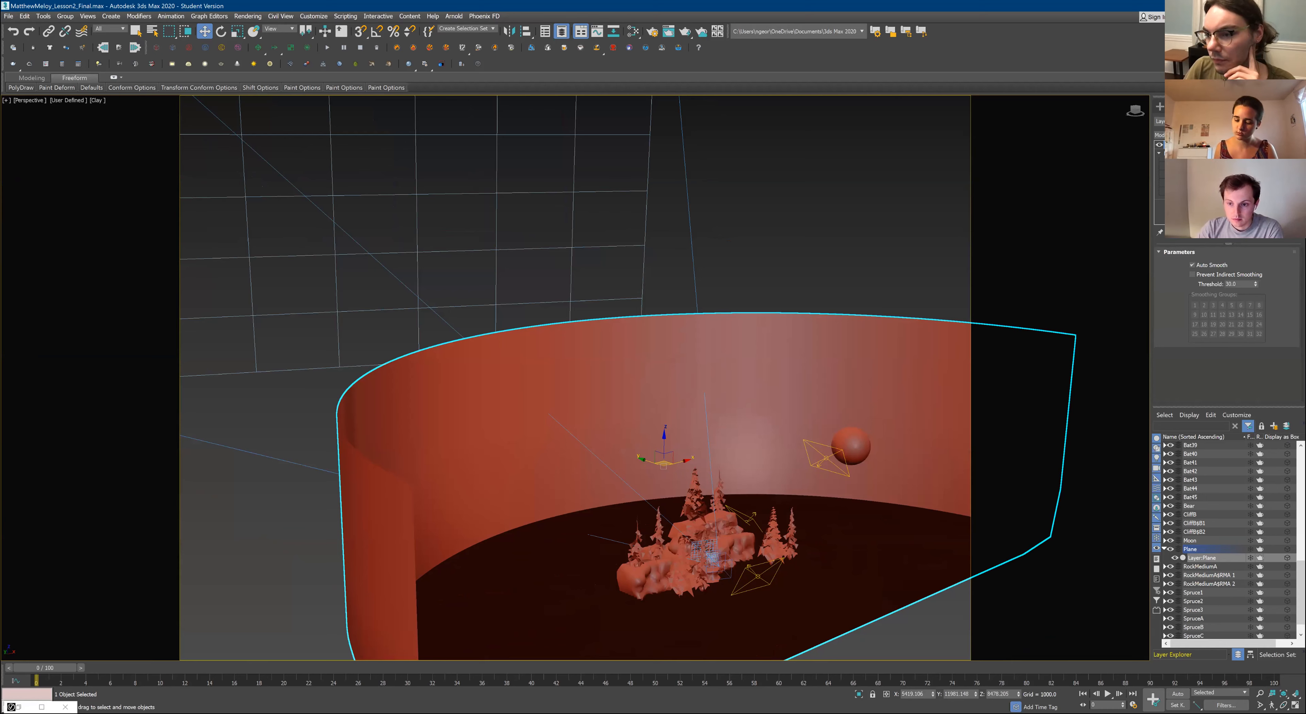
Look through the backdrop's base mesh options, from Edit Geometry down to Surface Properties
left_click(1183, 153)
scroll(1227, 325, "down", 5)
scroll(1227, 325, "down", 5)
scroll(1226, 325, "up", 5)
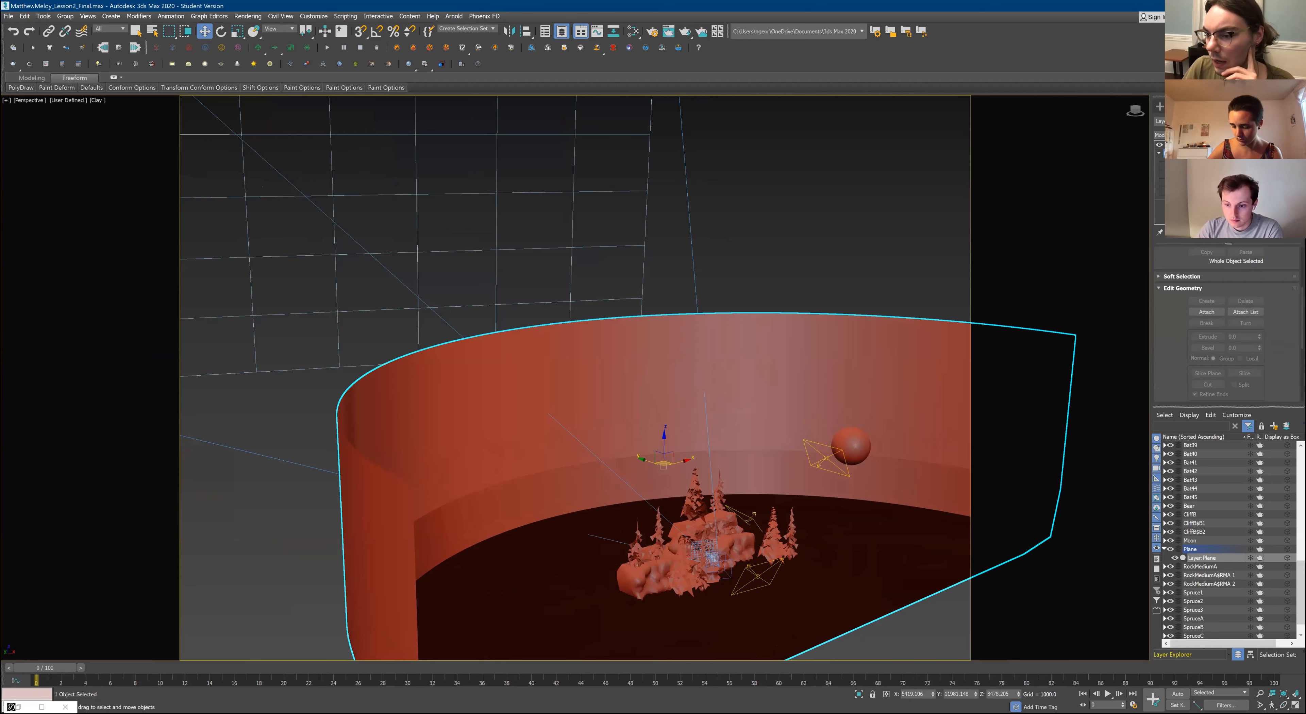
scroll(1227, 325, "down", 3)
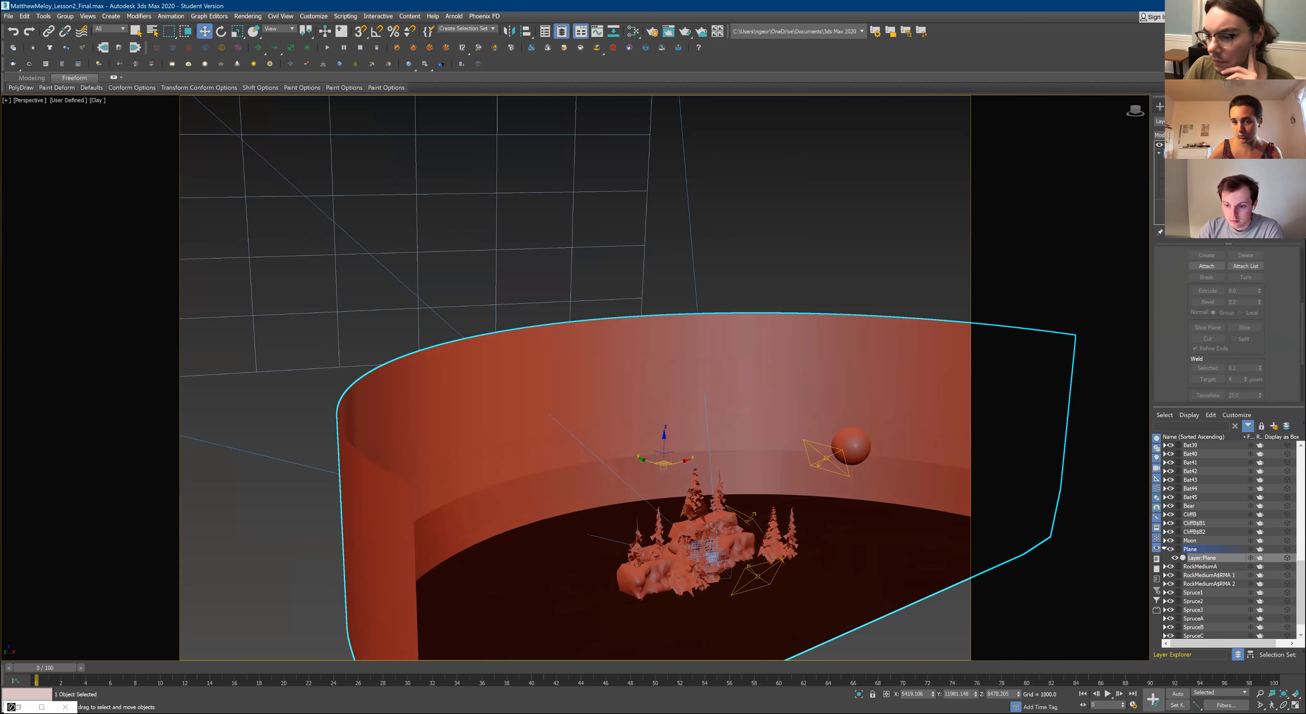
scroll(1226, 325, "down", 3)
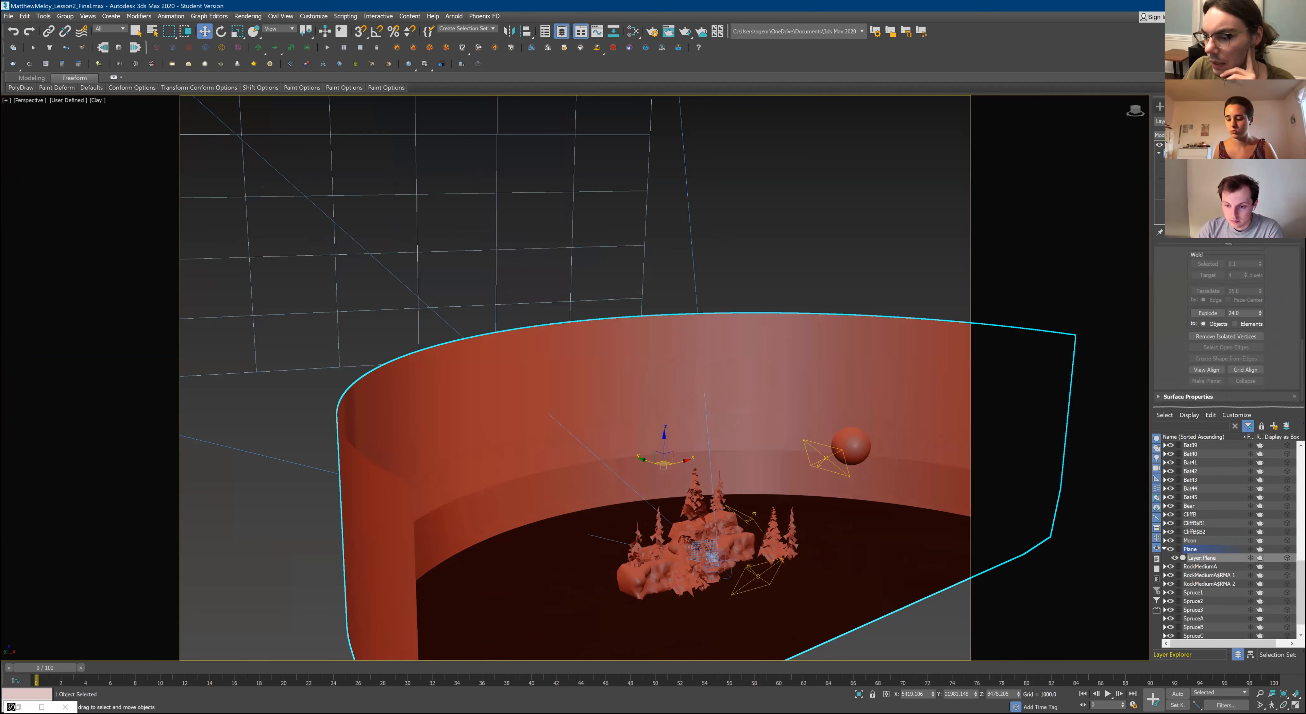
scroll(1226, 325, "up", 1)
Select the backdrop's wall at polygon level and hide every object except the backdrop
key("4")
scroll(1227, 325, "down", 3)
left_click(846, 408)
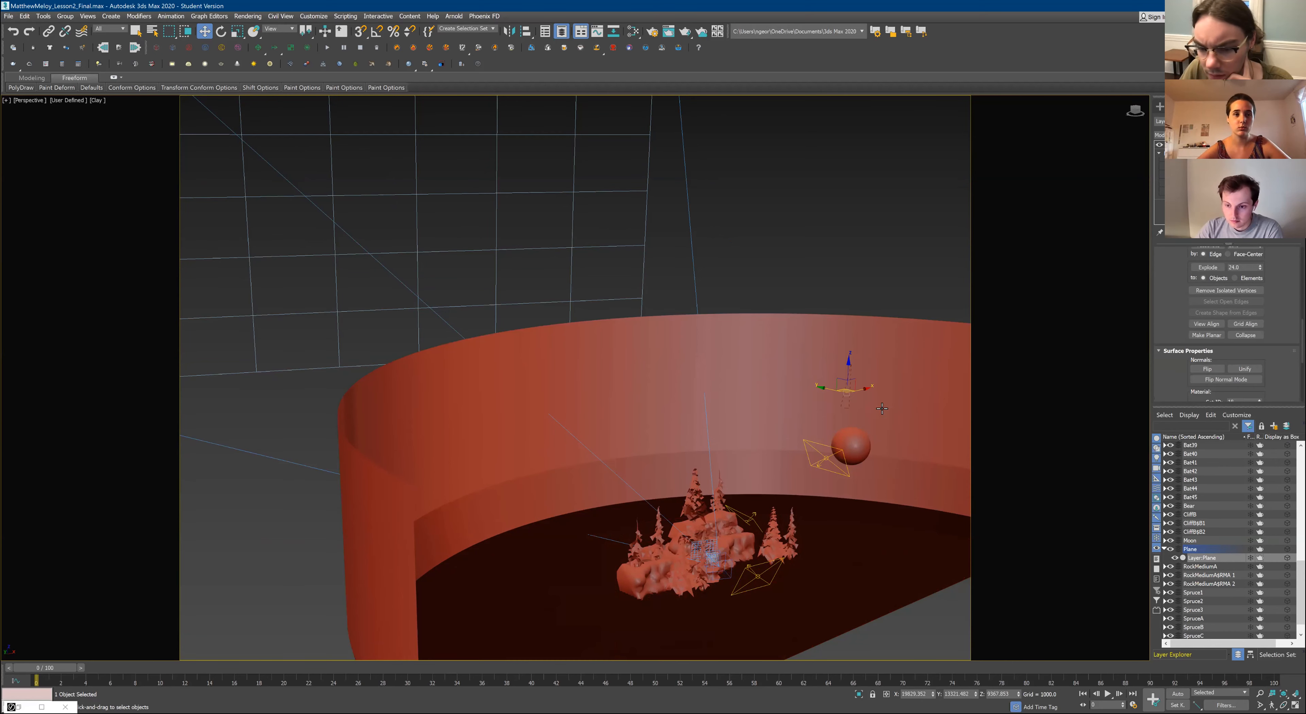
left_click(898, 215)
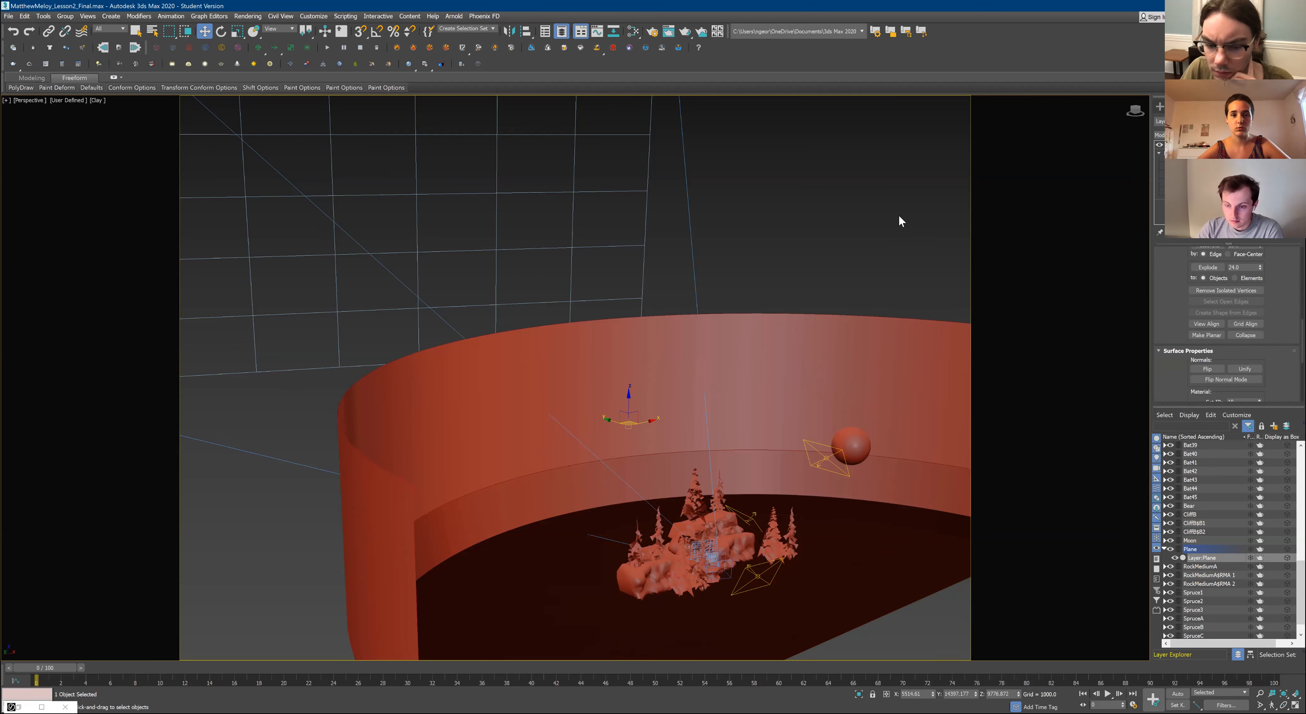
left_click(860, 373)
right_click(860, 369)
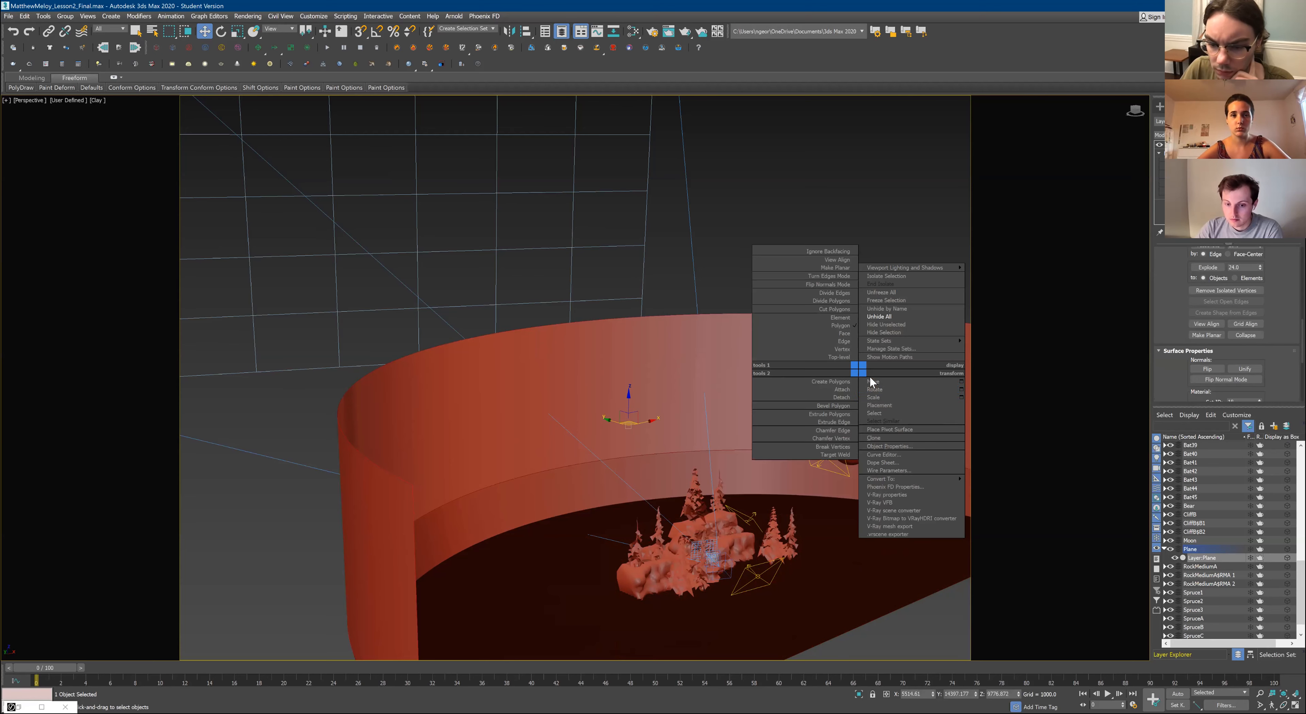
left_click(900, 325)
Try extruding the backdrop's mesh faces slightly to give it thickness and inspect the wall up close
scroll(879, 264, "down", 4)
left_click(764, 458)
scroll(1226, 324, "up", 3)
scroll(1226, 324, "up", 4)
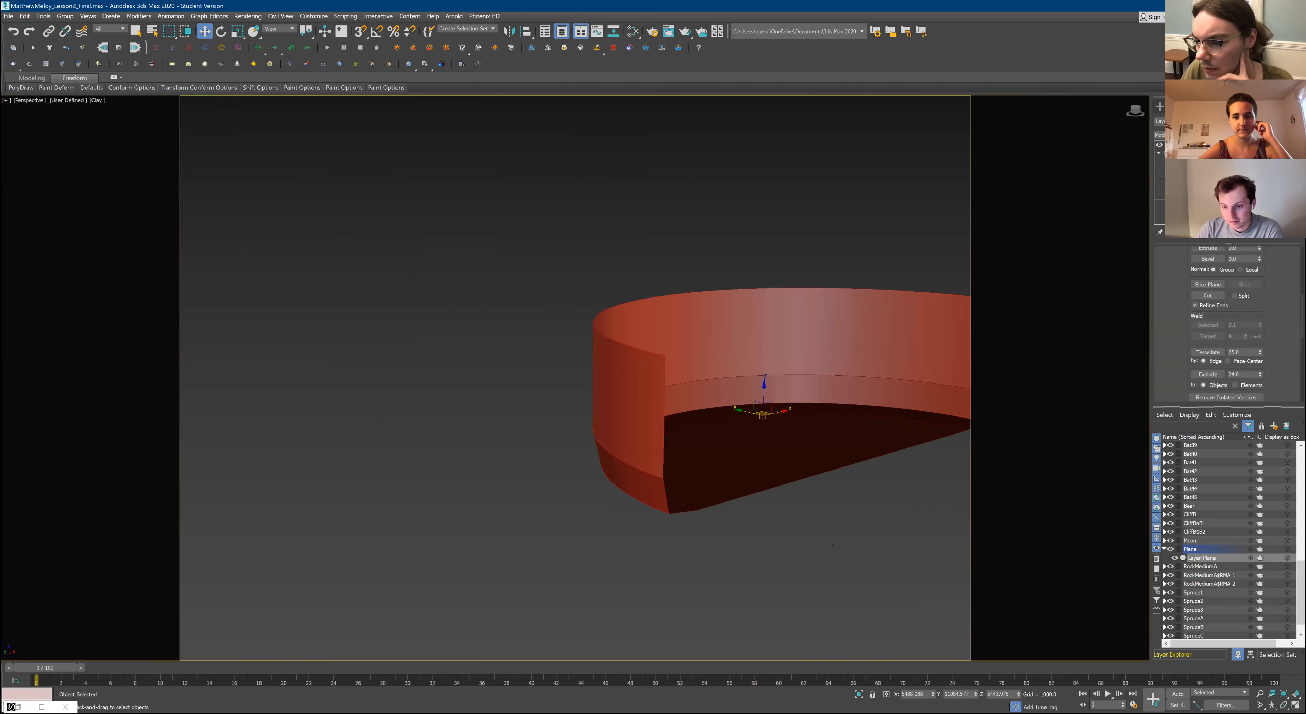
left_click_drag(1259, 271, 1259, 285)
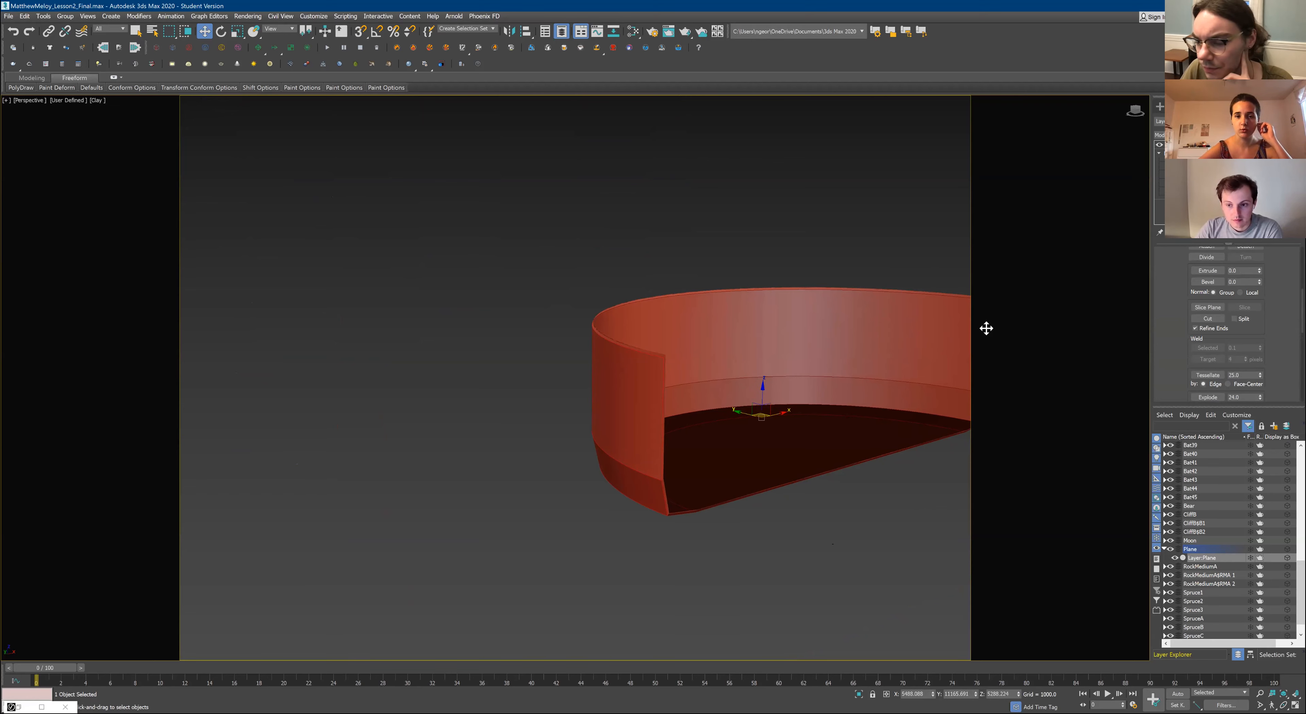
scroll(717, 431, "up", 5)
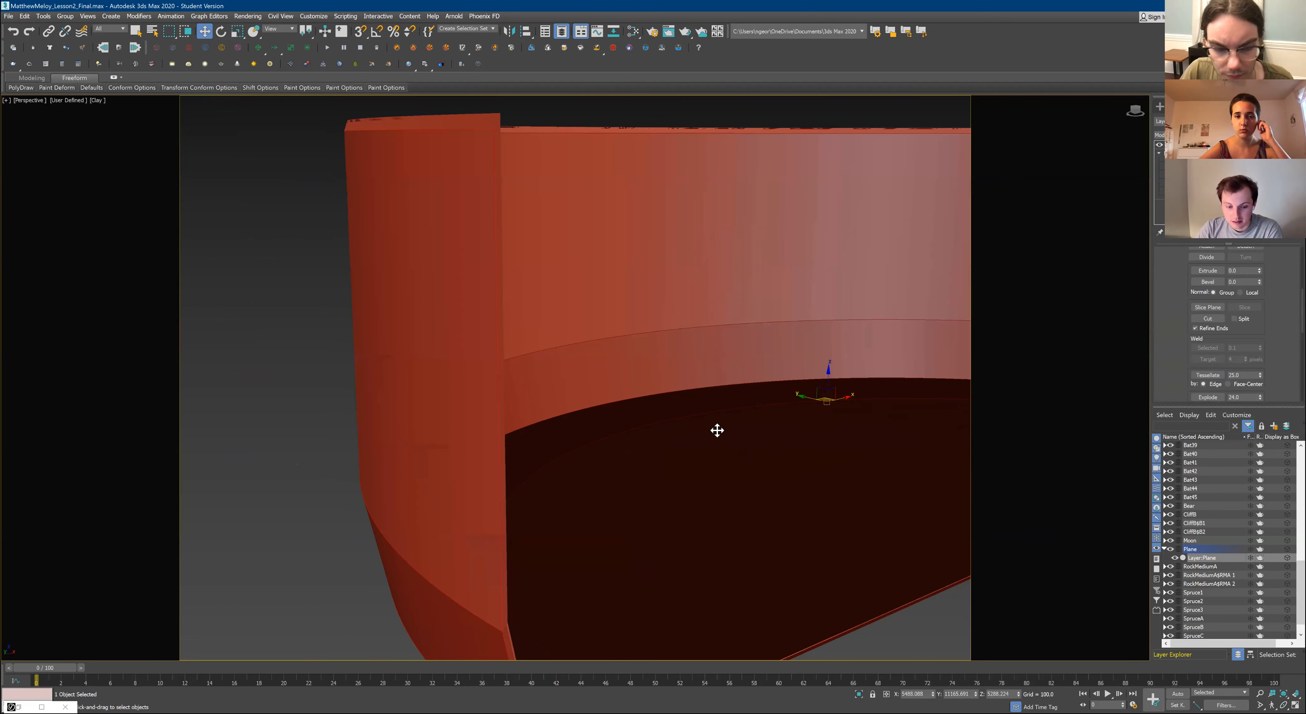
scroll(685, 411, "down", 4)
left_click(775, 398)
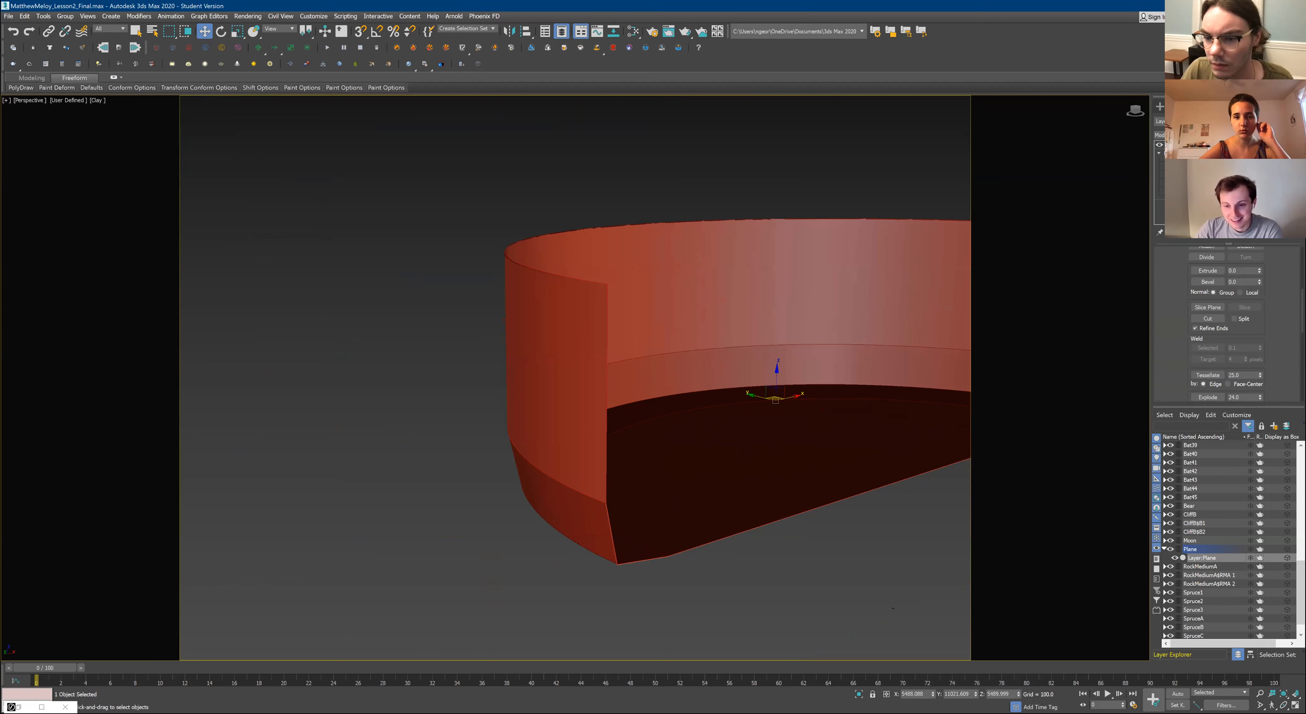
Select the whole backdrop mesh at element level and bring its Extrude setting into reach
left_click(781, 269)
scroll(1227, 325, "up", 6)
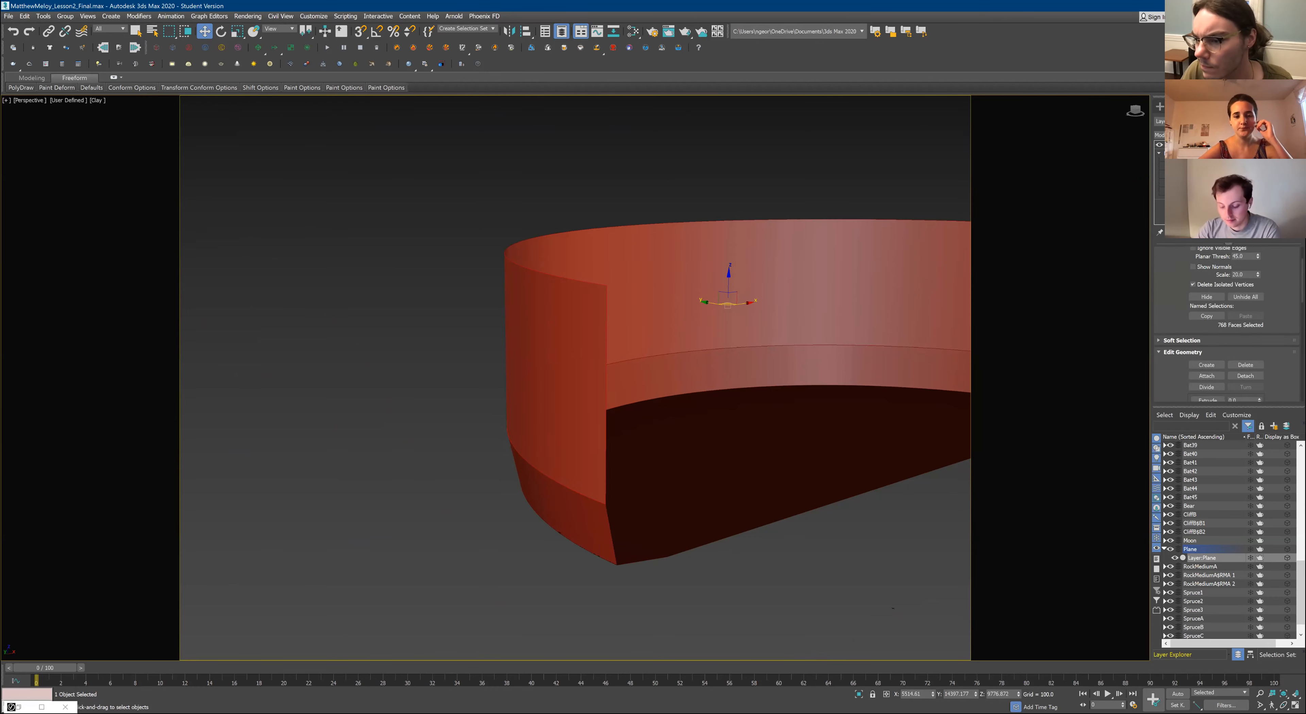
key("5")
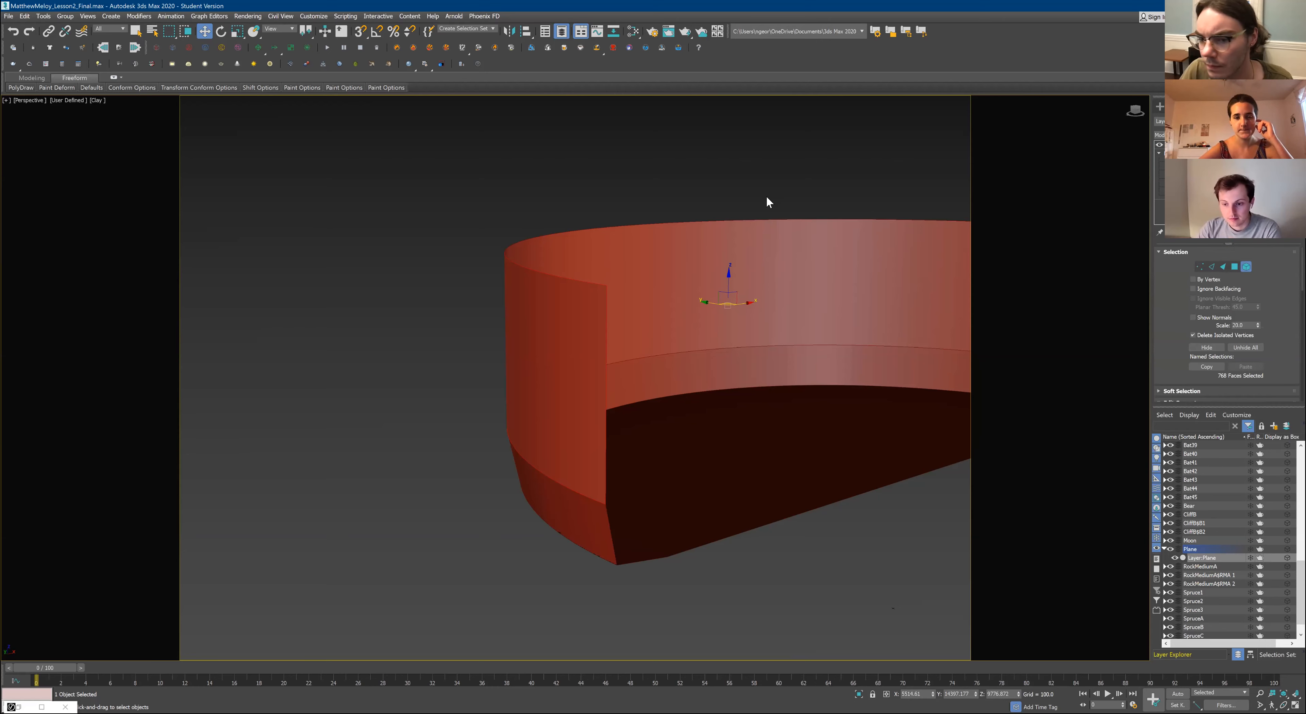
scroll(1227, 325, "down", 10)
scroll(1226, 324, "down", 4)
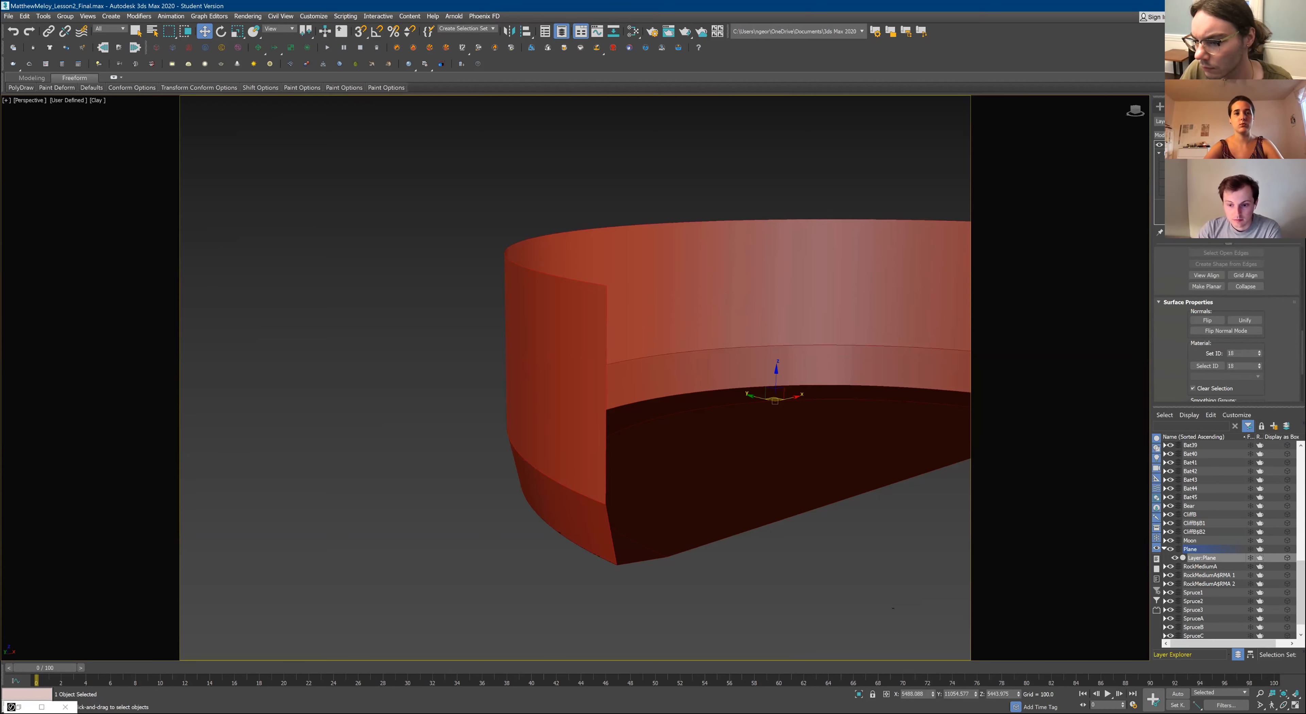
scroll(1226, 324, "up", 6)
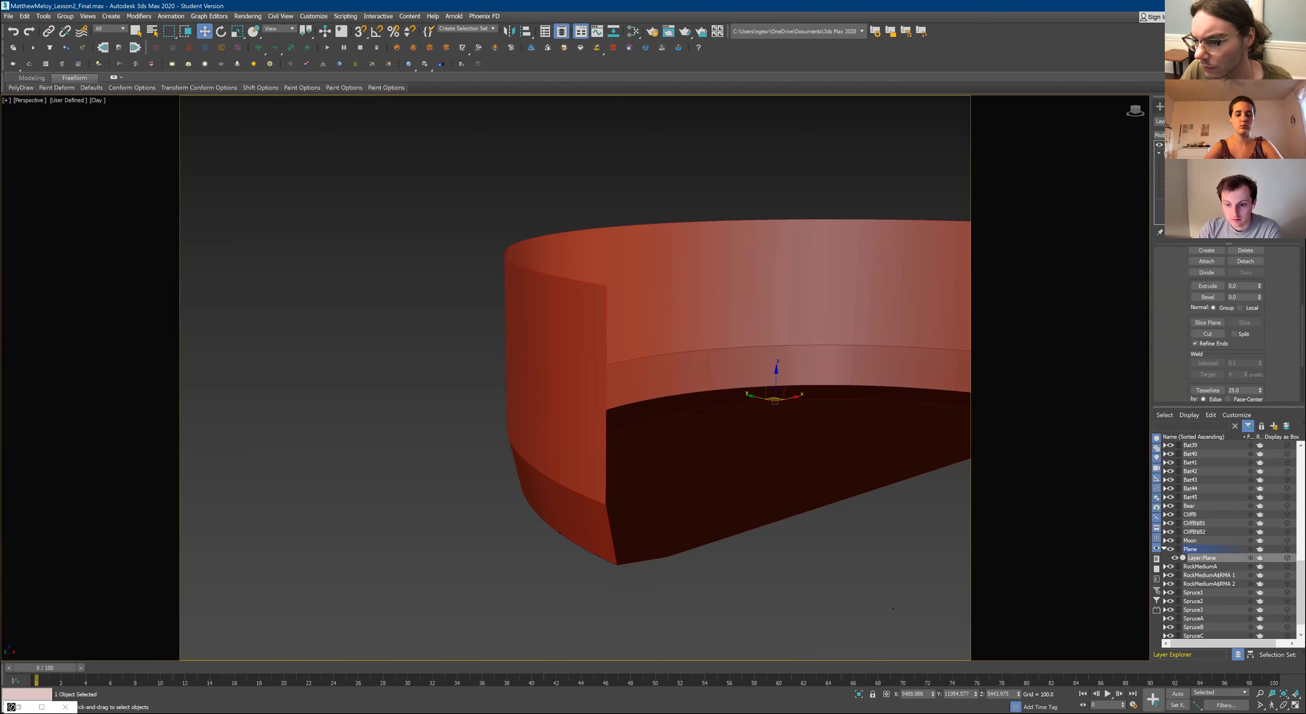
Extrude the selected backdrop element slightly to give it thickness and inspect its rim and curved wall
mouse_move(1260, 286)
left_mouse_down()
mouse_move(1259, 312)
mouse_move(1259, 274)
left_mouse_up()
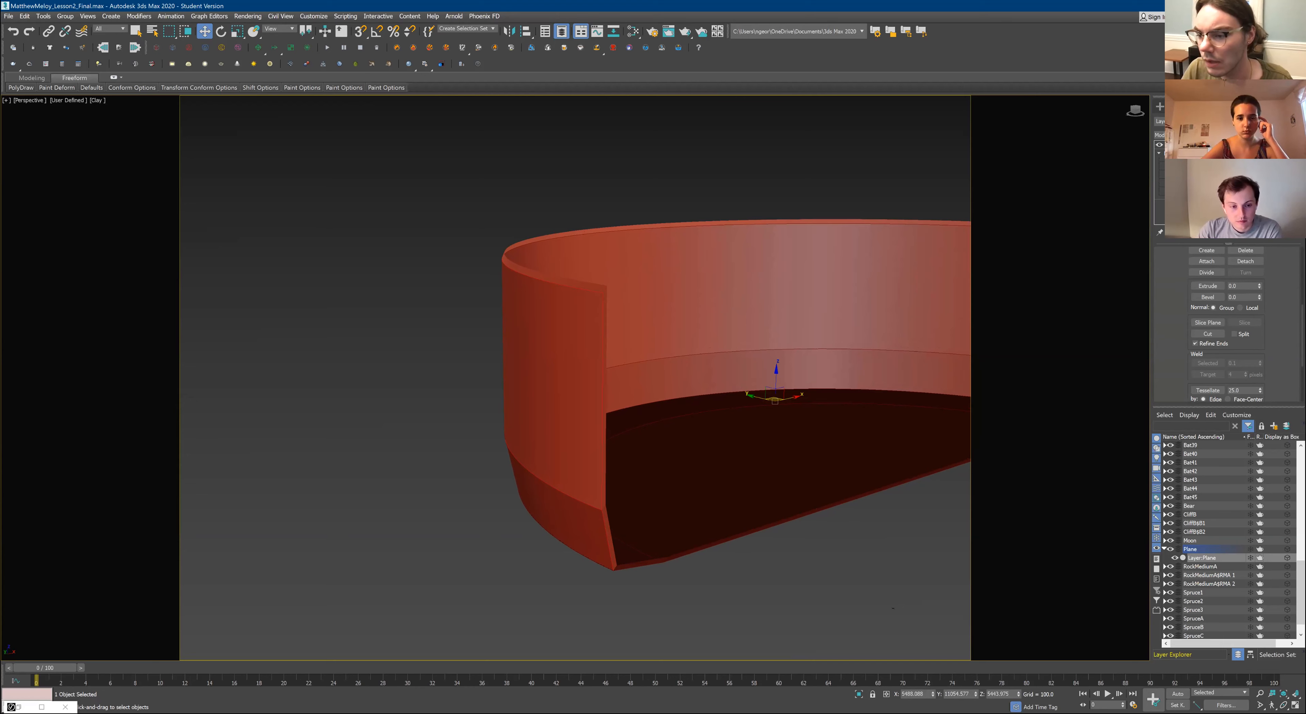
scroll(1227, 345, "up", 3)
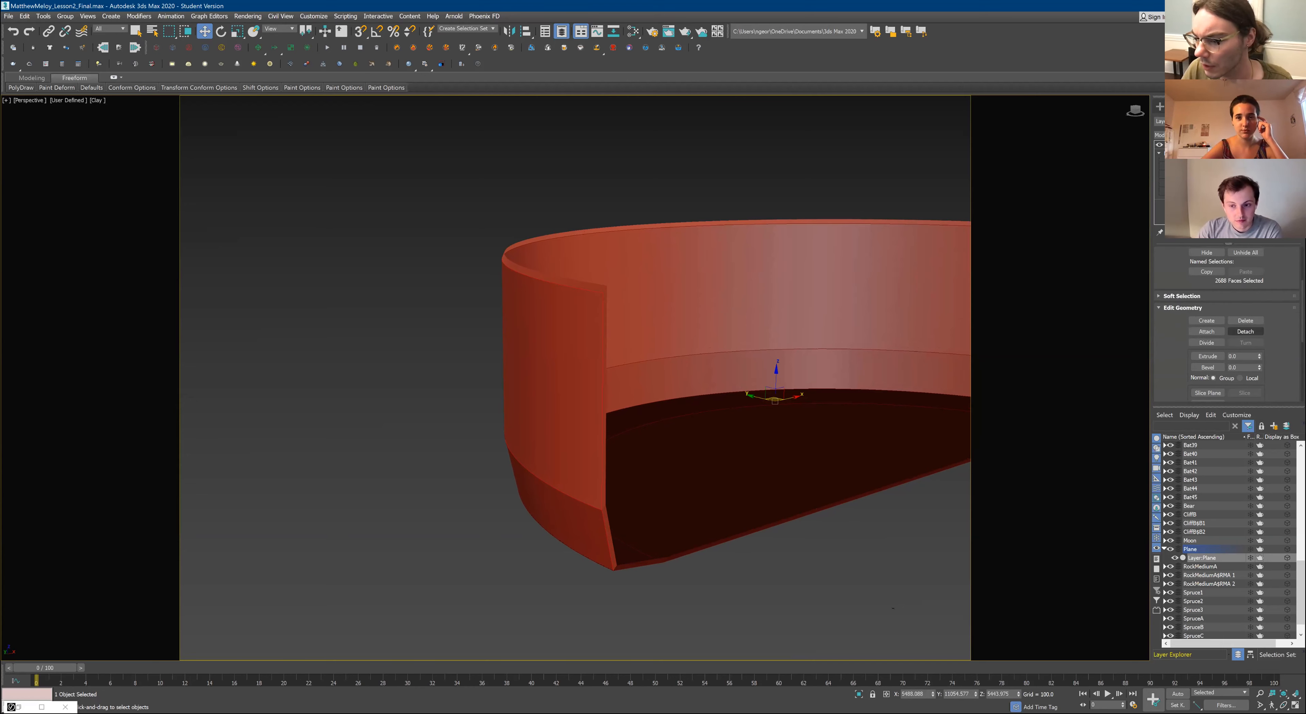
left_click_drag(1259, 357, 1259, 352)
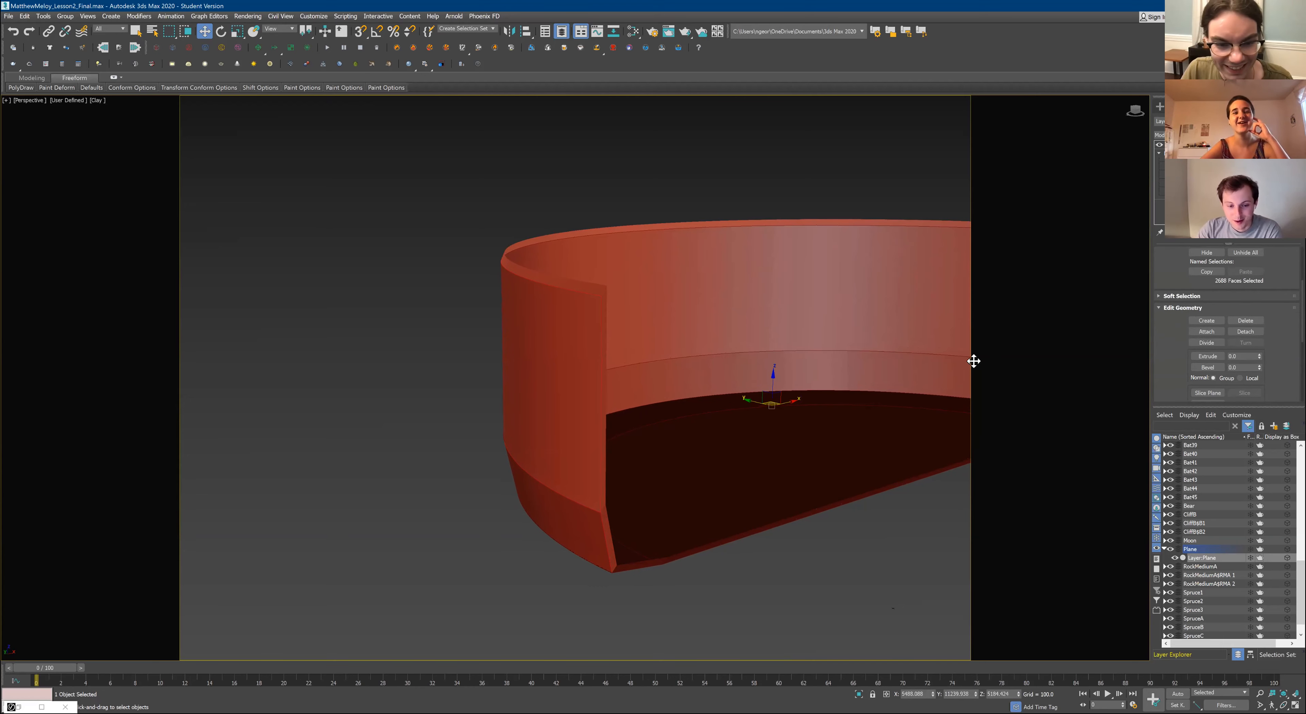
mouse_move(684, 419)
middle_mouse_down("alt")
mouse_move(665, 417)
mouse_move(680, 414)
middle_mouse_up("alt")
scroll(484, 427, "up", 3)
scroll(490, 427, "down", 4)
middle_click_drag(601, 397, 568, 434)
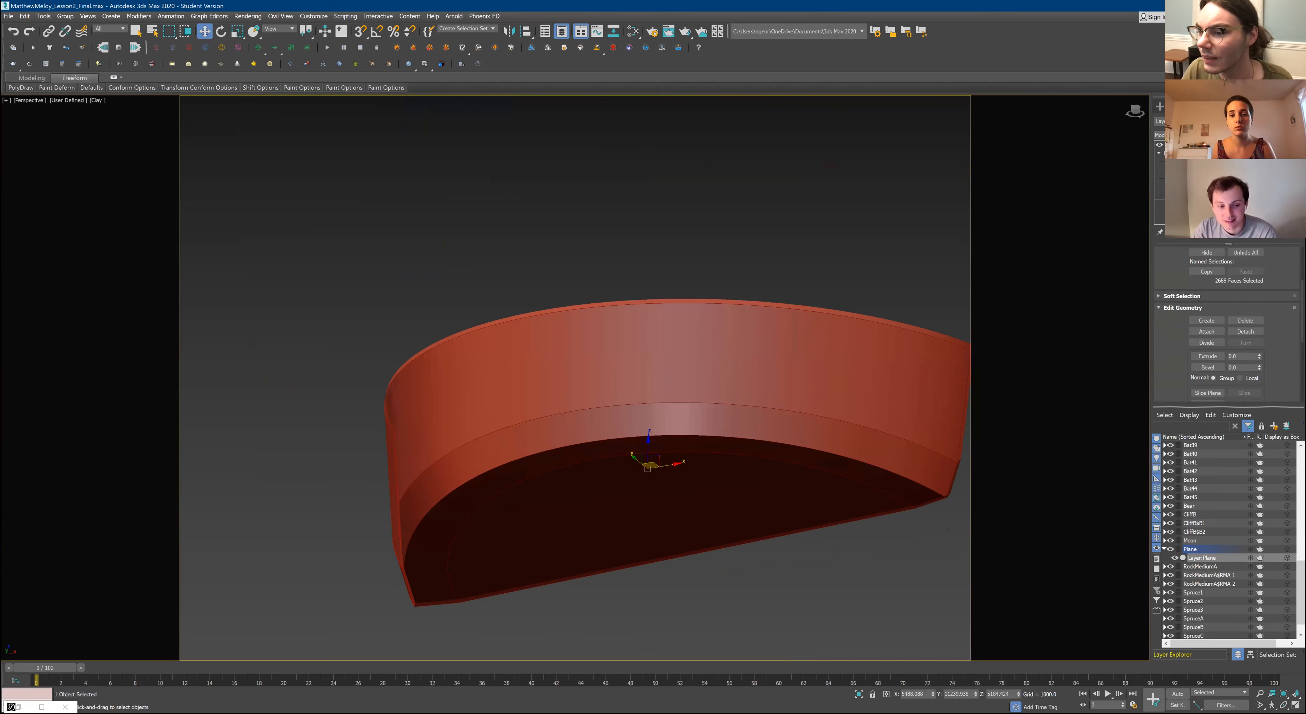
Return to the Smooth modifier level and check the shading on the thickened backdrop
left_click(1189, 153)
left_click(1189, 145)
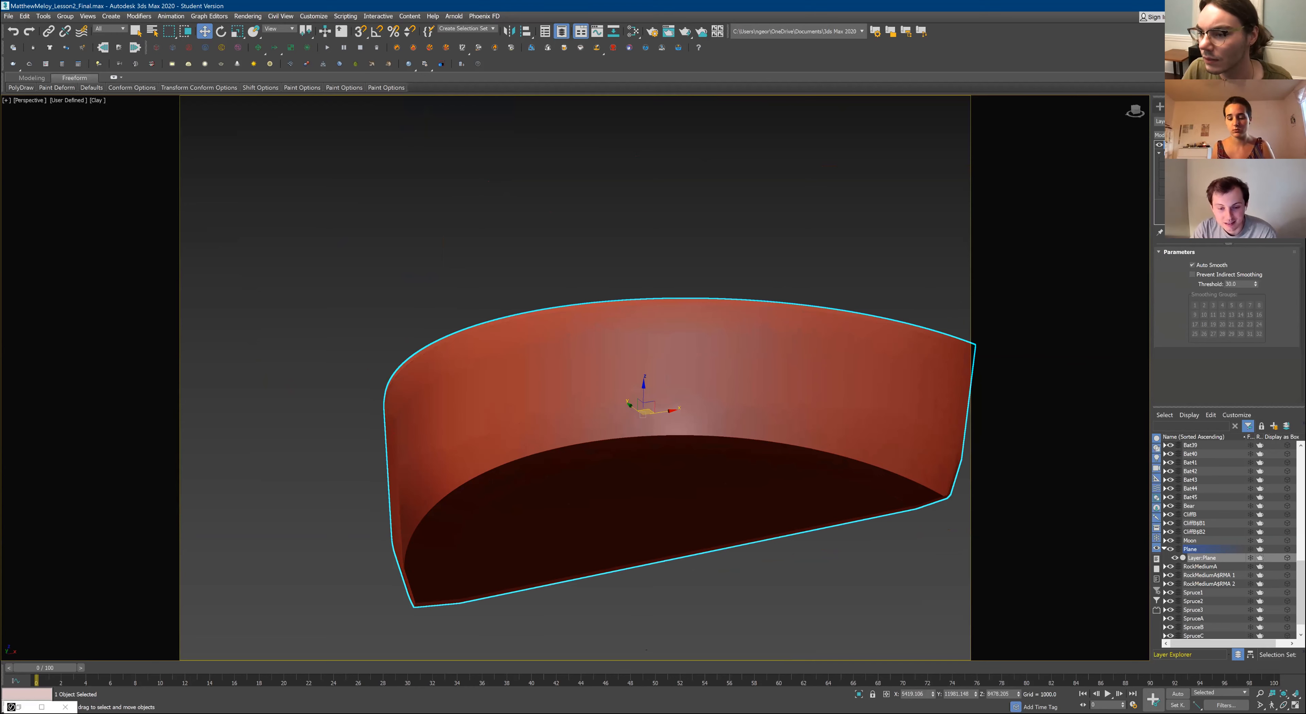
left_click(719, 219)
Undo the most recent backdrop edits
key("ctrl+z")
key("ctrl+z")
key("ctrl+z")
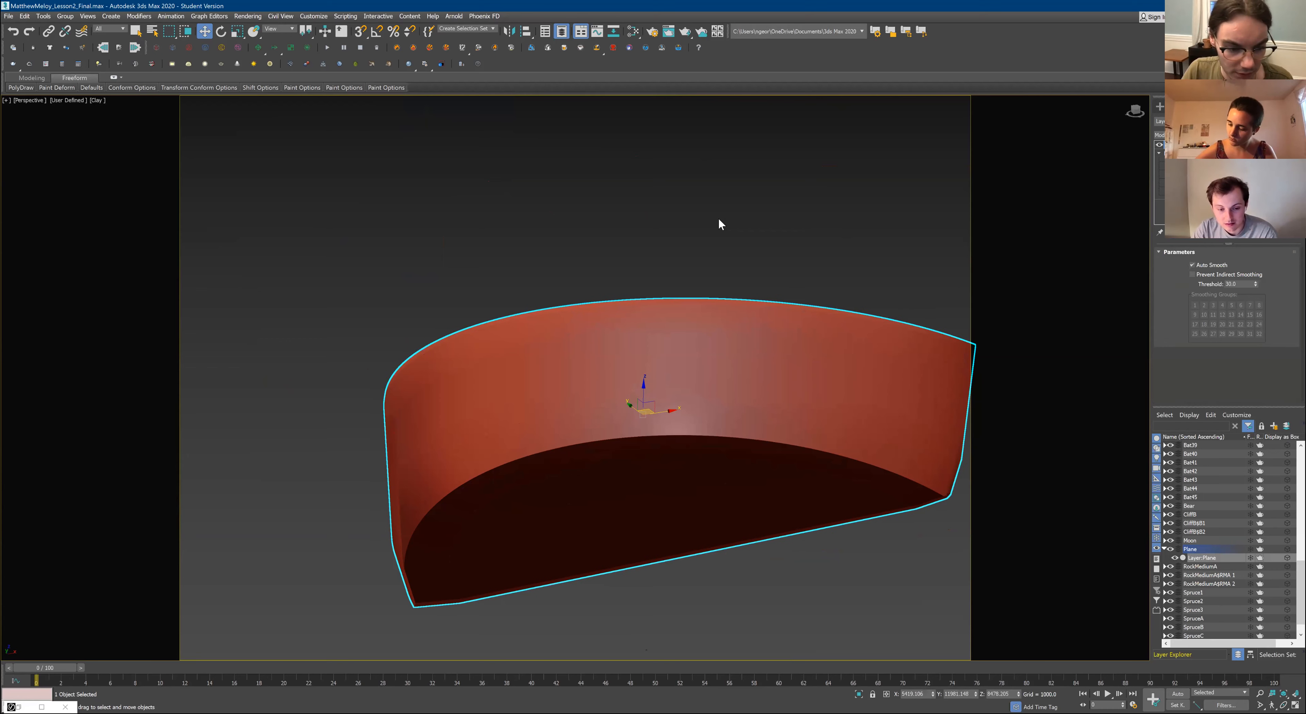
Exit isolation so the whole forest scene is shown and add an Edit Mesh modifier to the backdrop plane
key("alt+q")
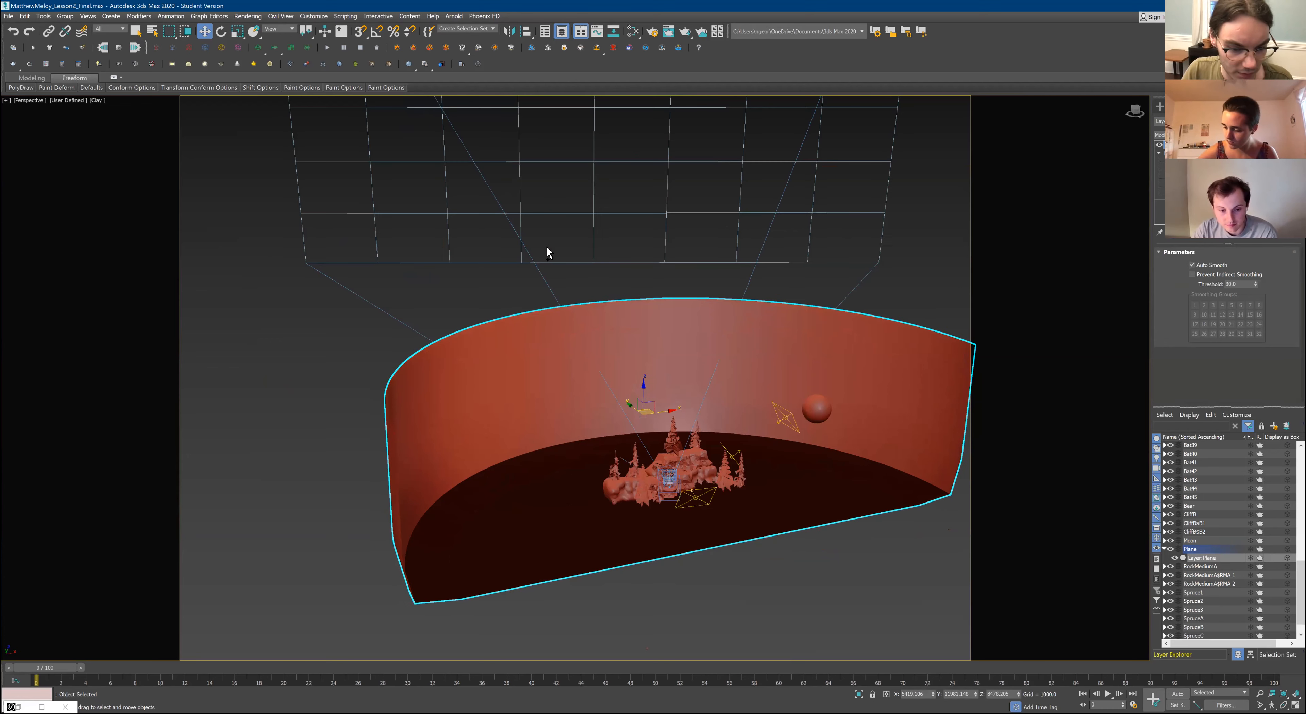
left_click(285, 393)
left_click(465, 482)
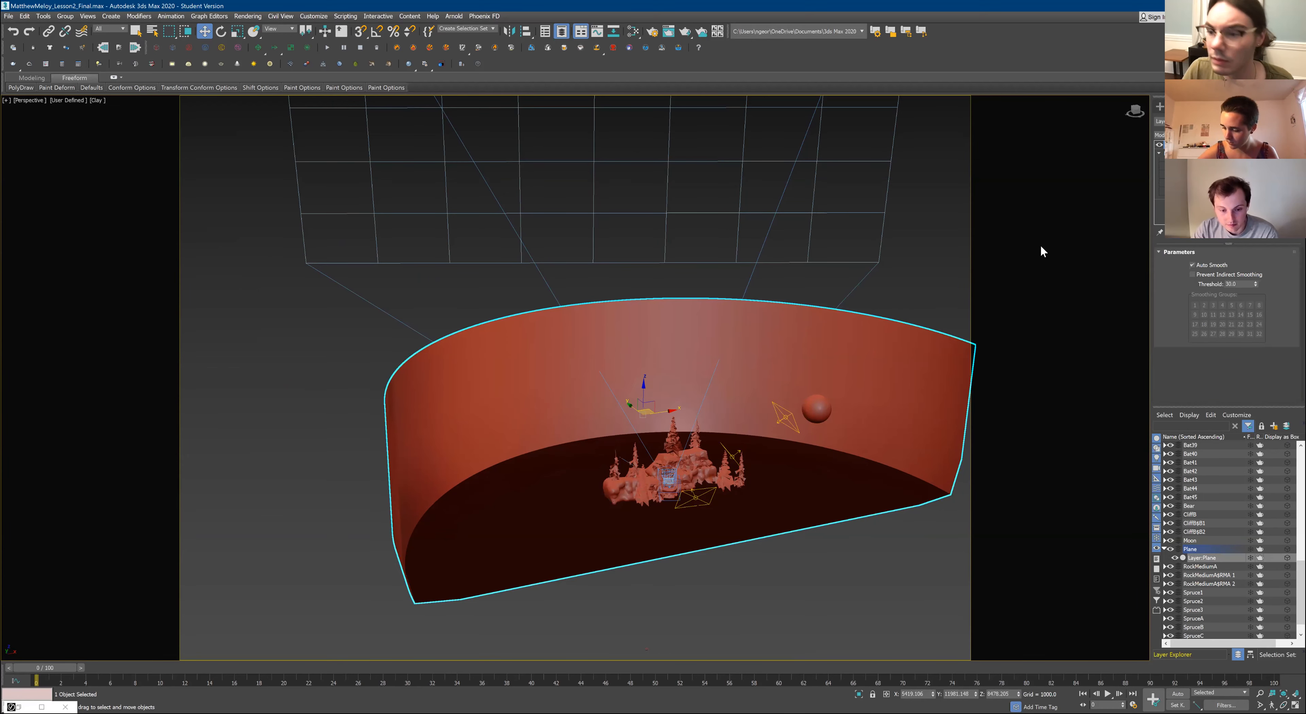
left_click(1217, 135)
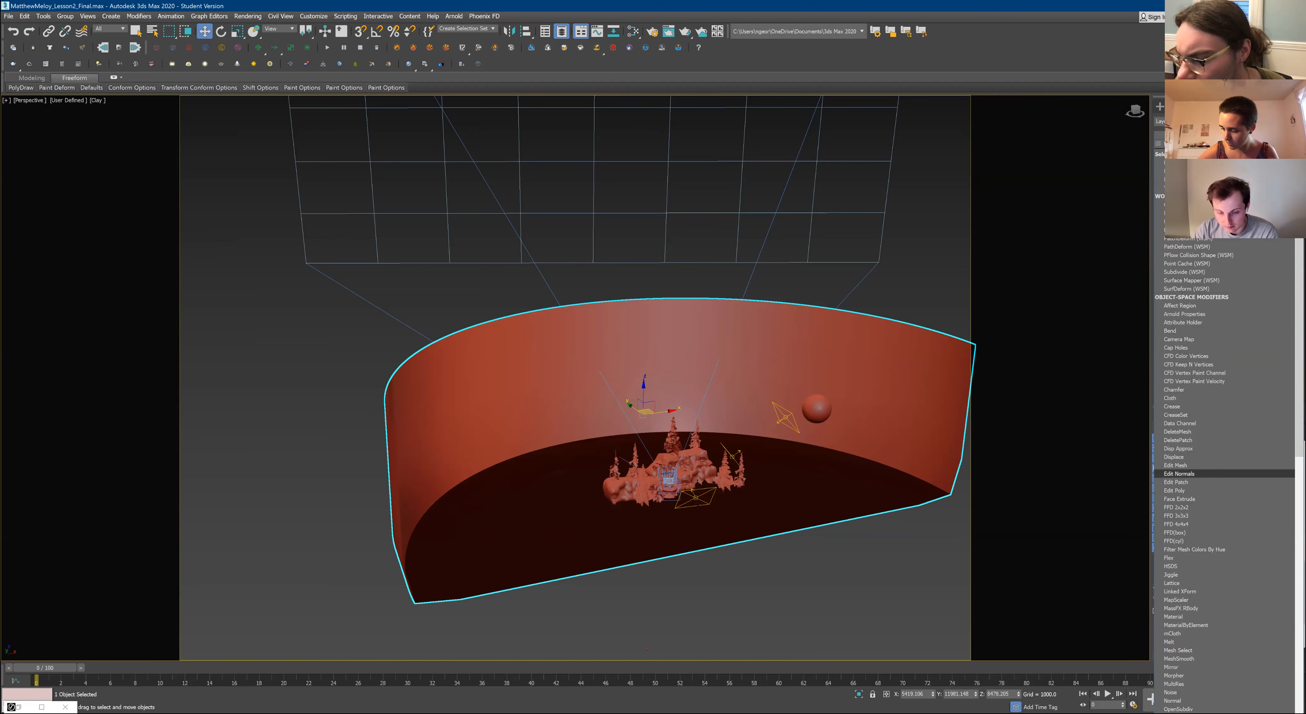
left_click(1176, 465)
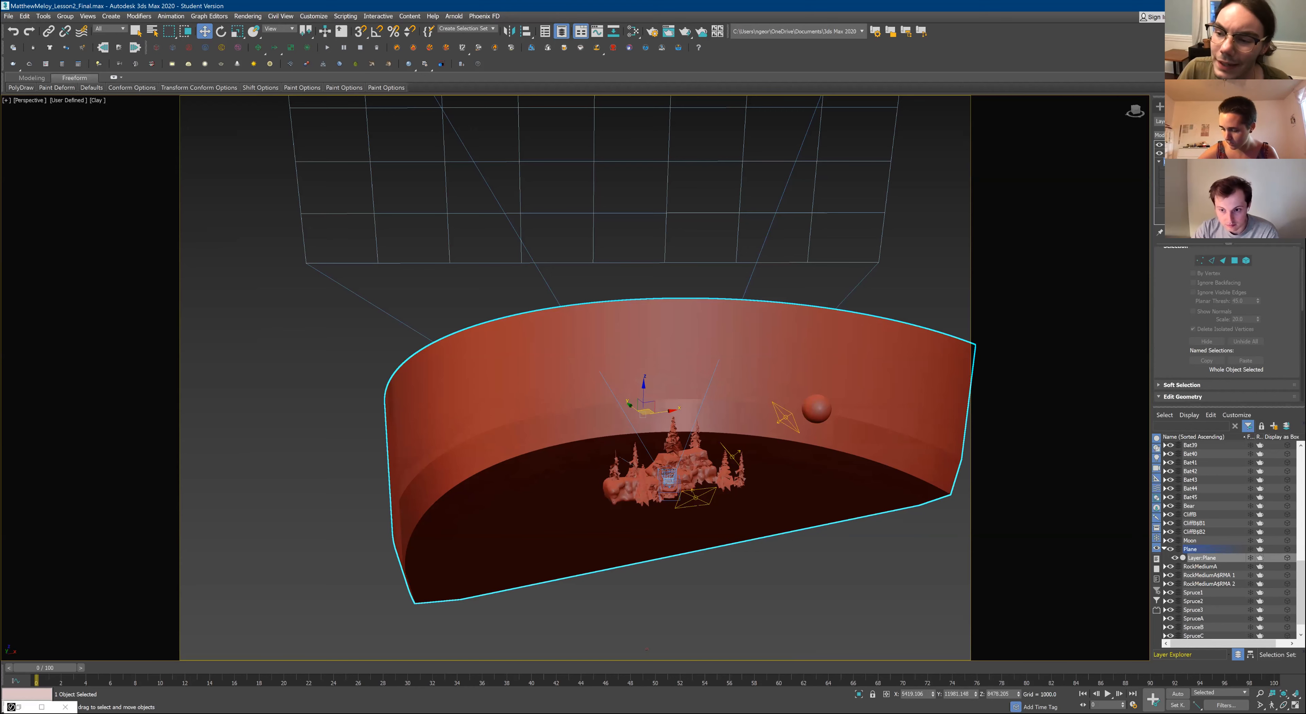
left_click(1227, 135)
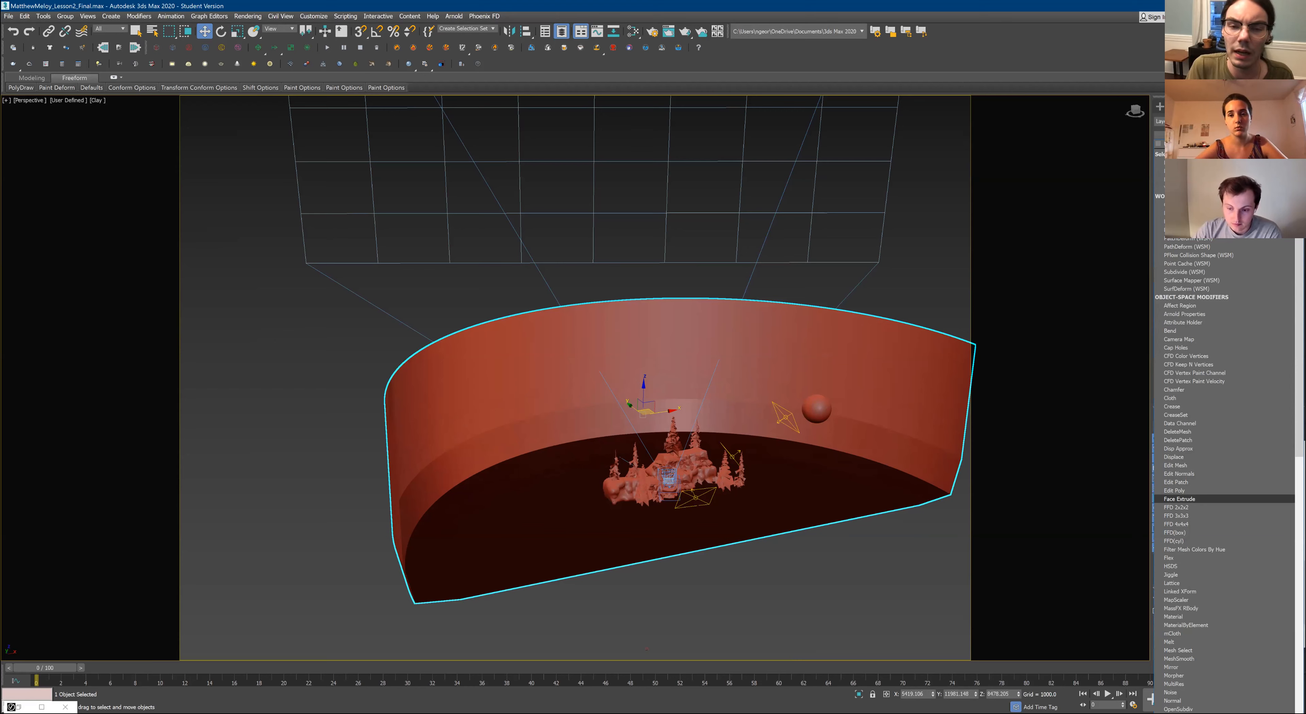
left_click(1227, 136)
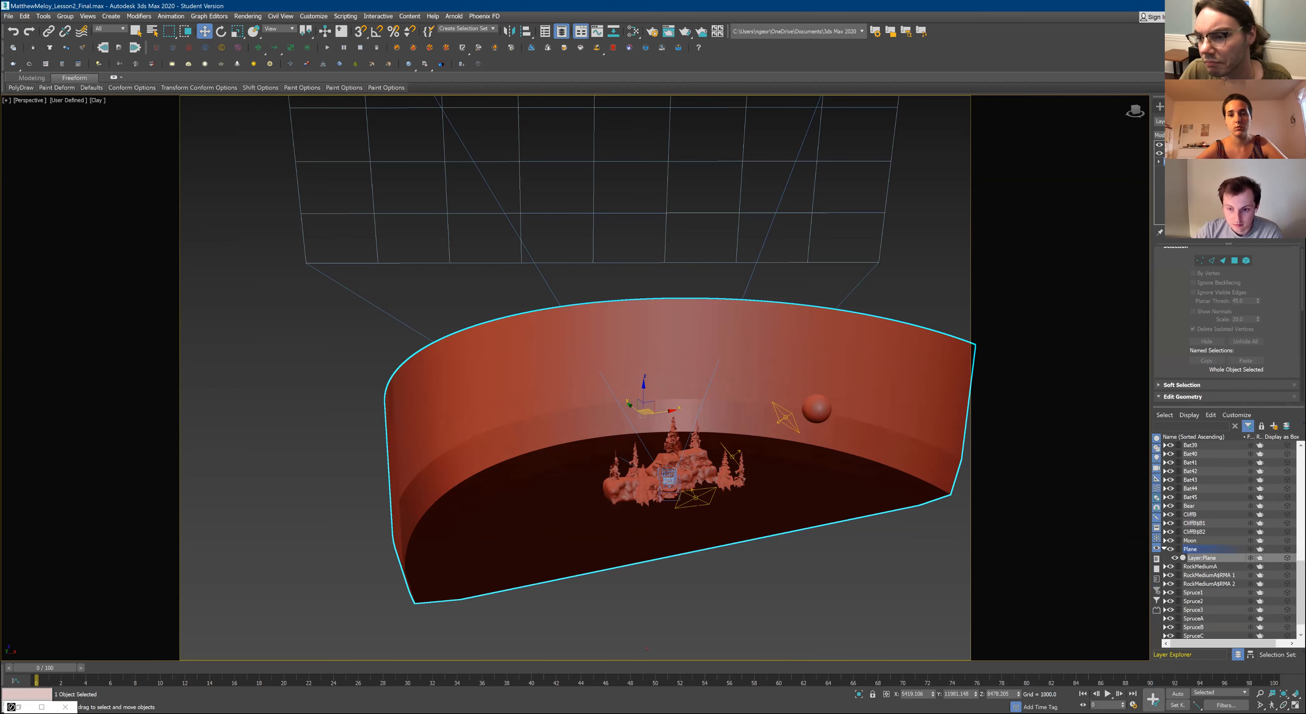
Enter the Edit Mesh modifier's polygon level and select all faces of the backdrop
left_click(1191, 153)
left_click(1191, 145)
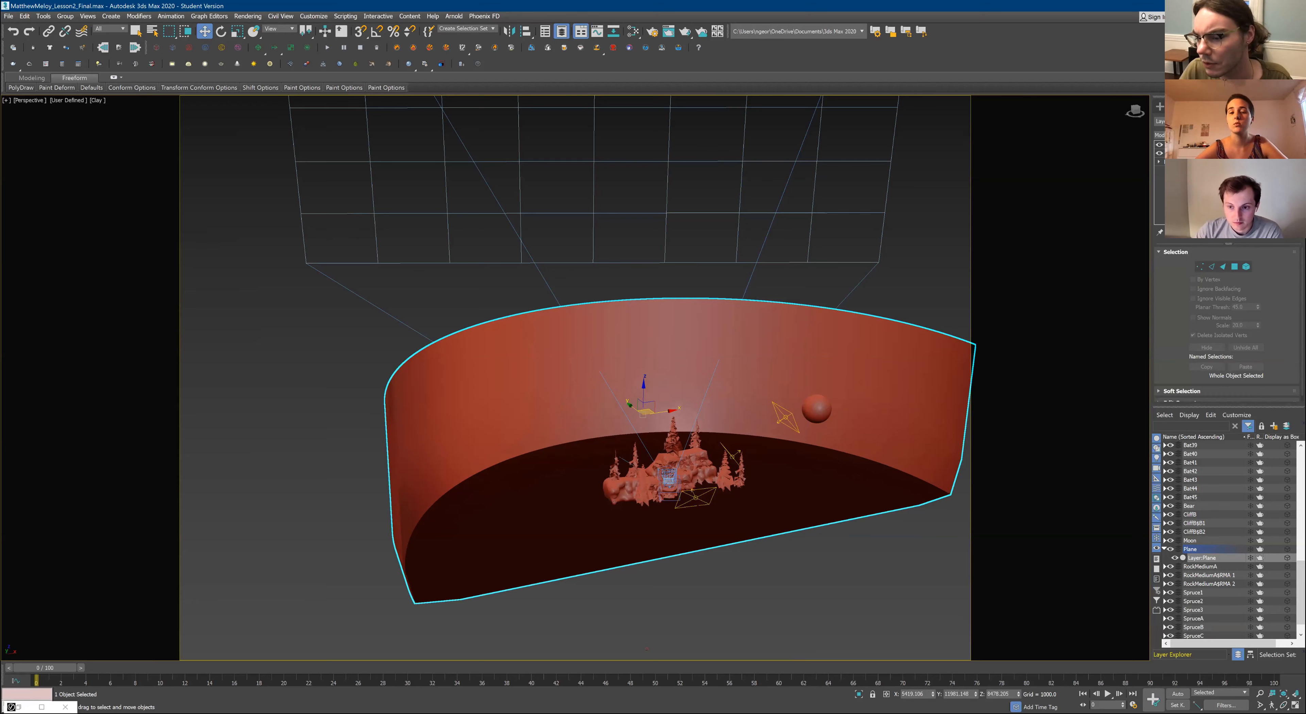
left_click(1235, 267)
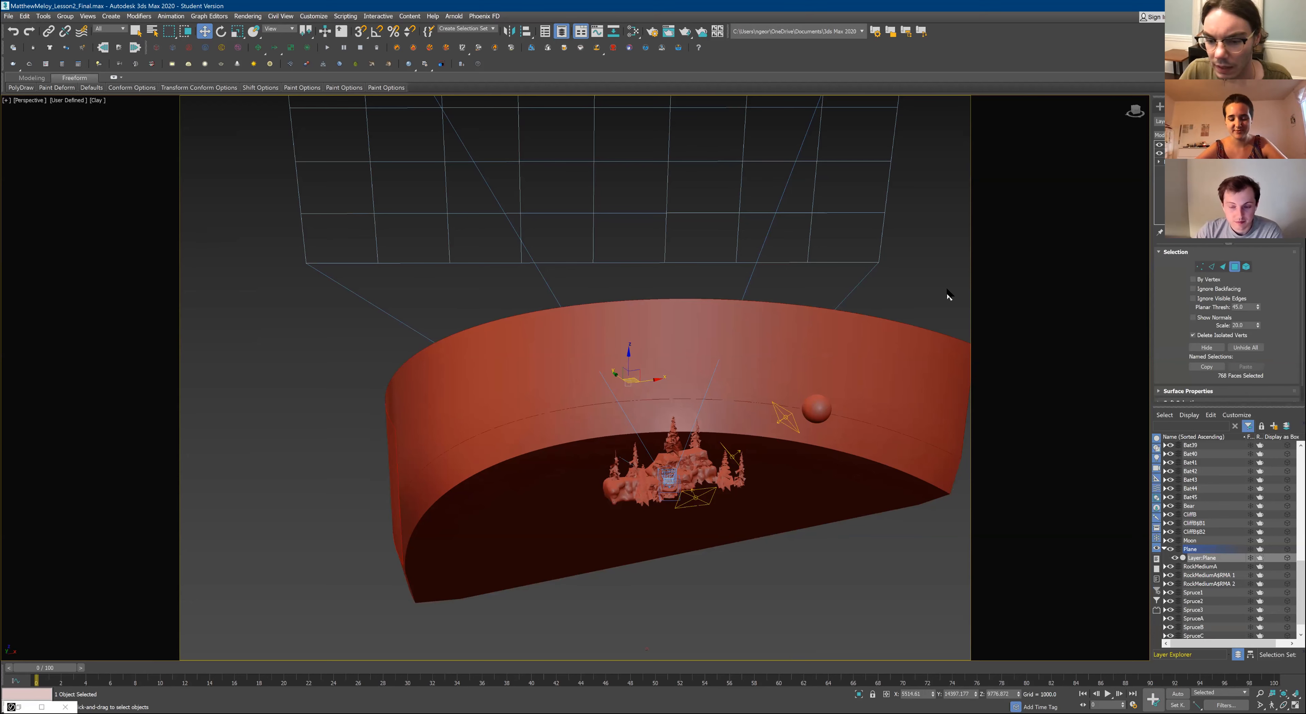
left_click_drag(946, 572, 946, 572)
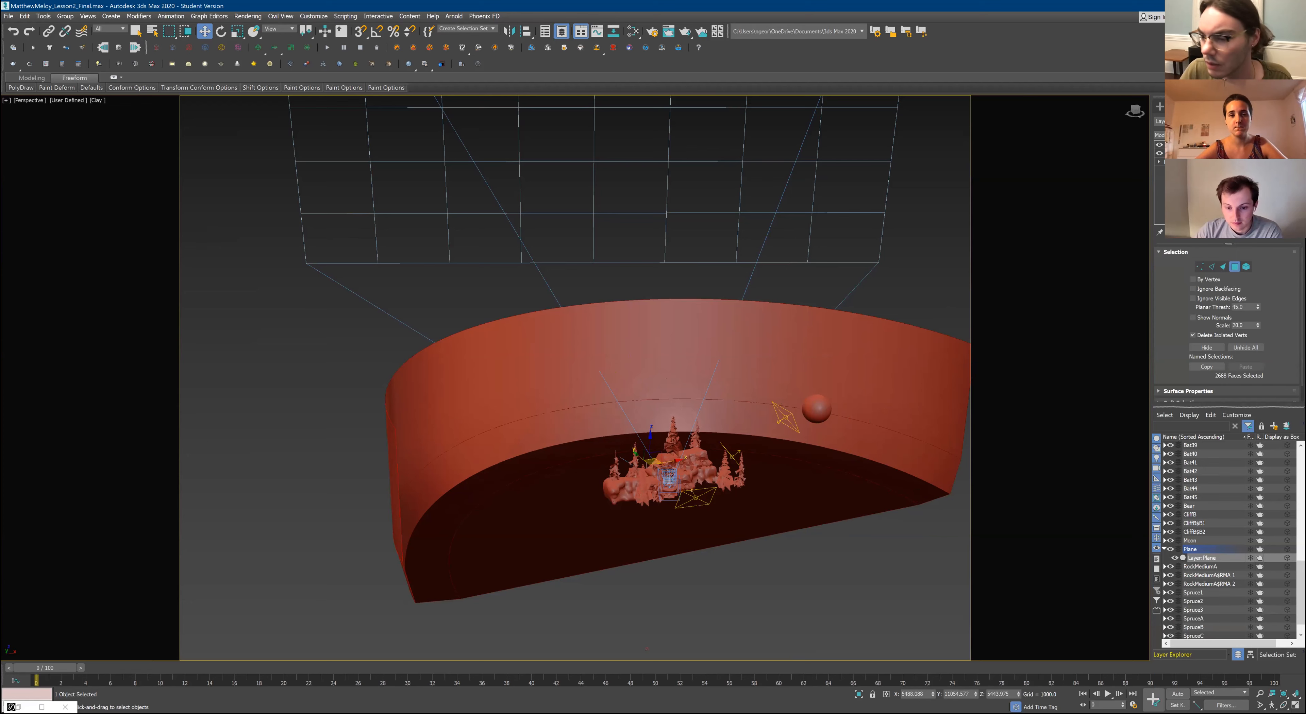
Extrude the selected backdrop faces outward to give the curved wall and floor a visible thickness
scroll(1227, 325, "down", 1)
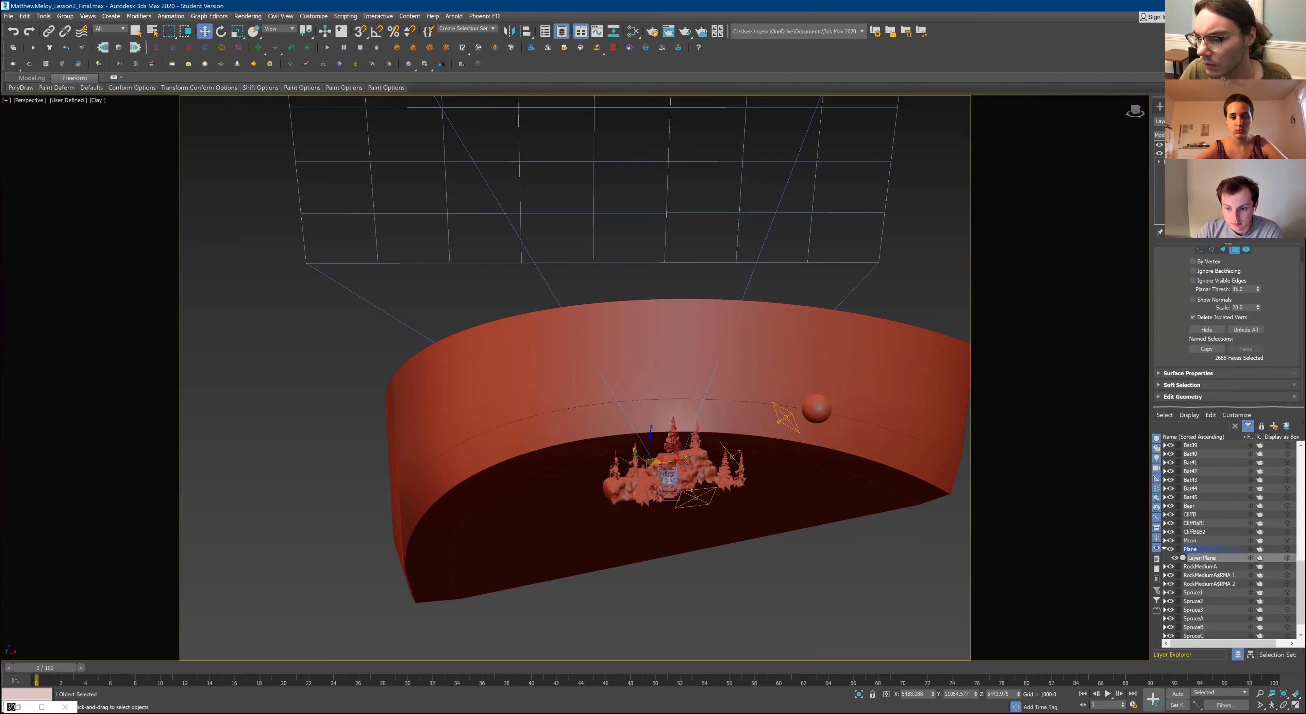
left_click(1182, 396)
scroll(1182, 391, "down", 8)
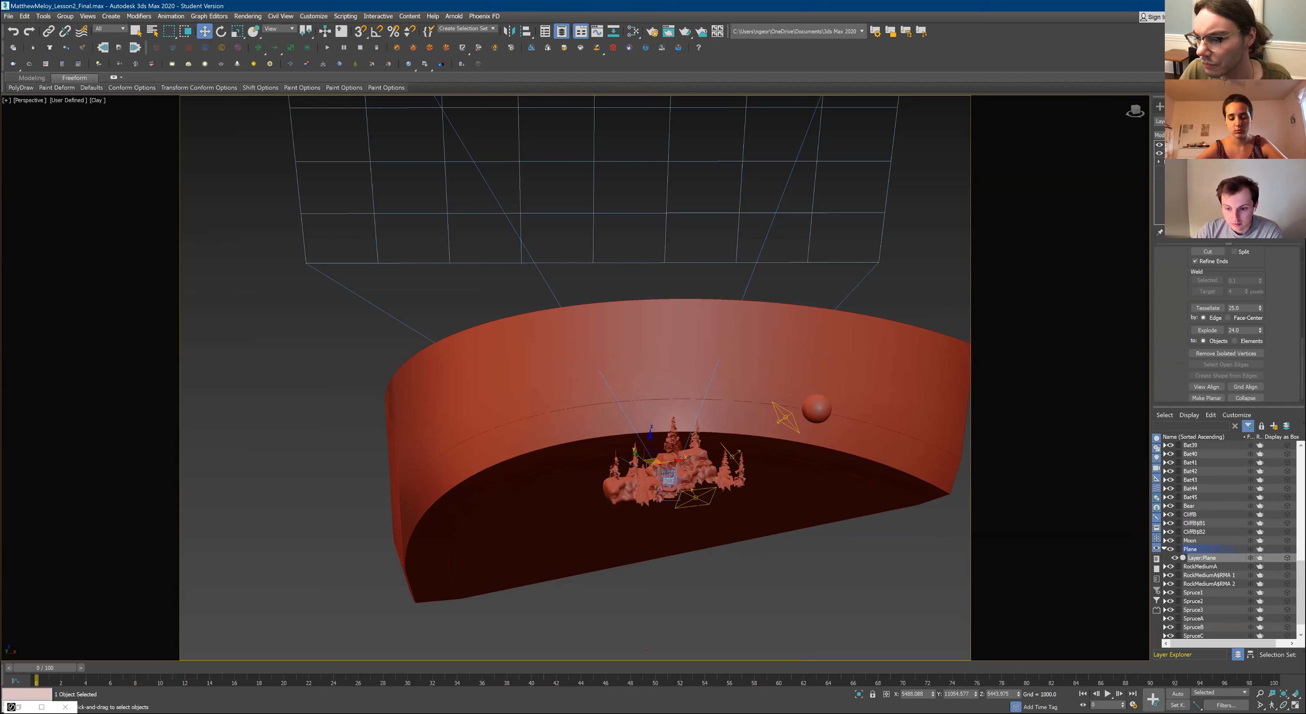
scroll(1182, 391, "up", 2)
scroll(1227, 324, "up", 3)
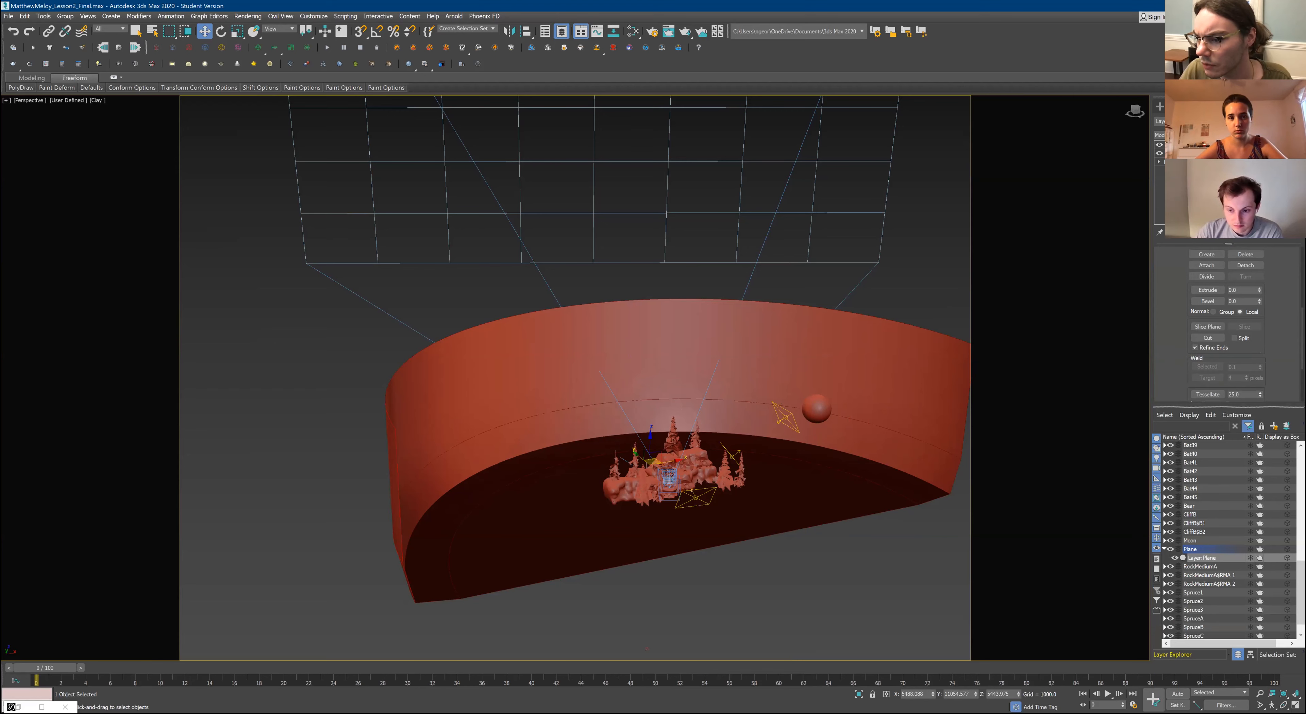
left_click_drag(1259, 290, 1259, 192)
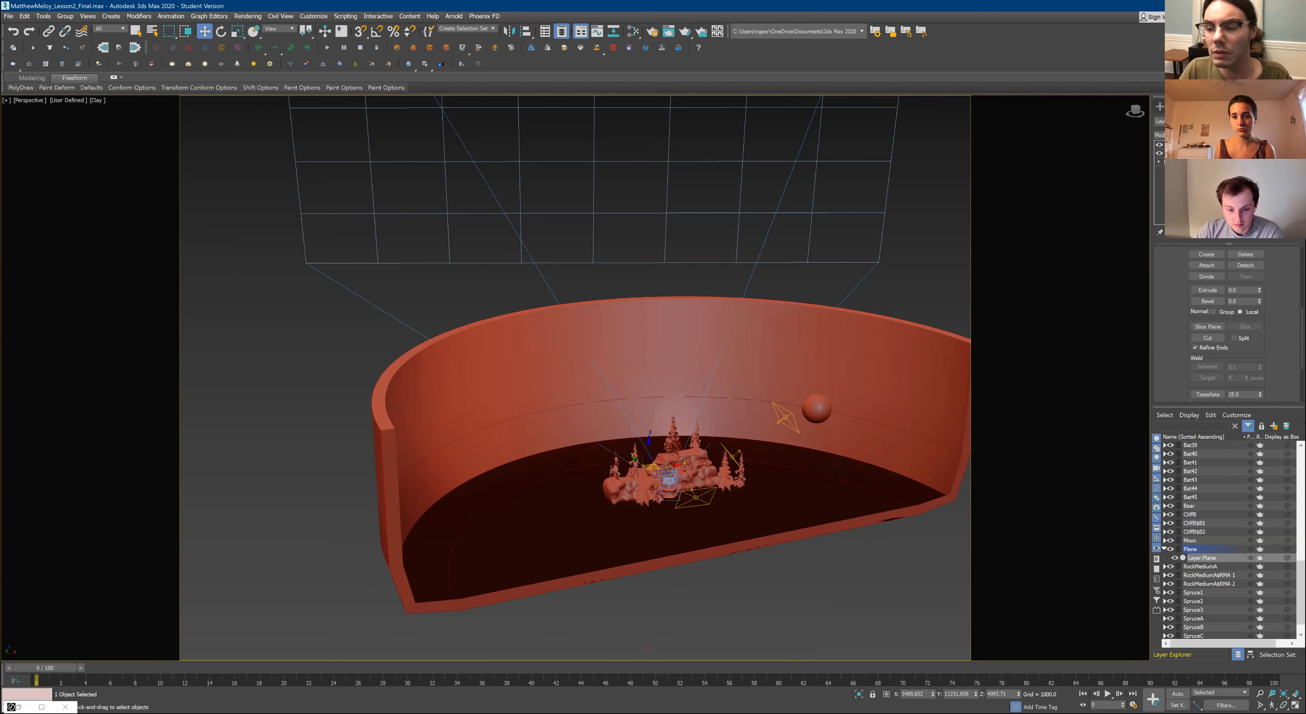
Flip the normals of the thickened backdrop's faces, compare the shading both ways, and clear the face selection
scroll(1227, 324, "down", 1)
scroll(1227, 325, "up", 2)
scroll(1227, 325, "up", 2)
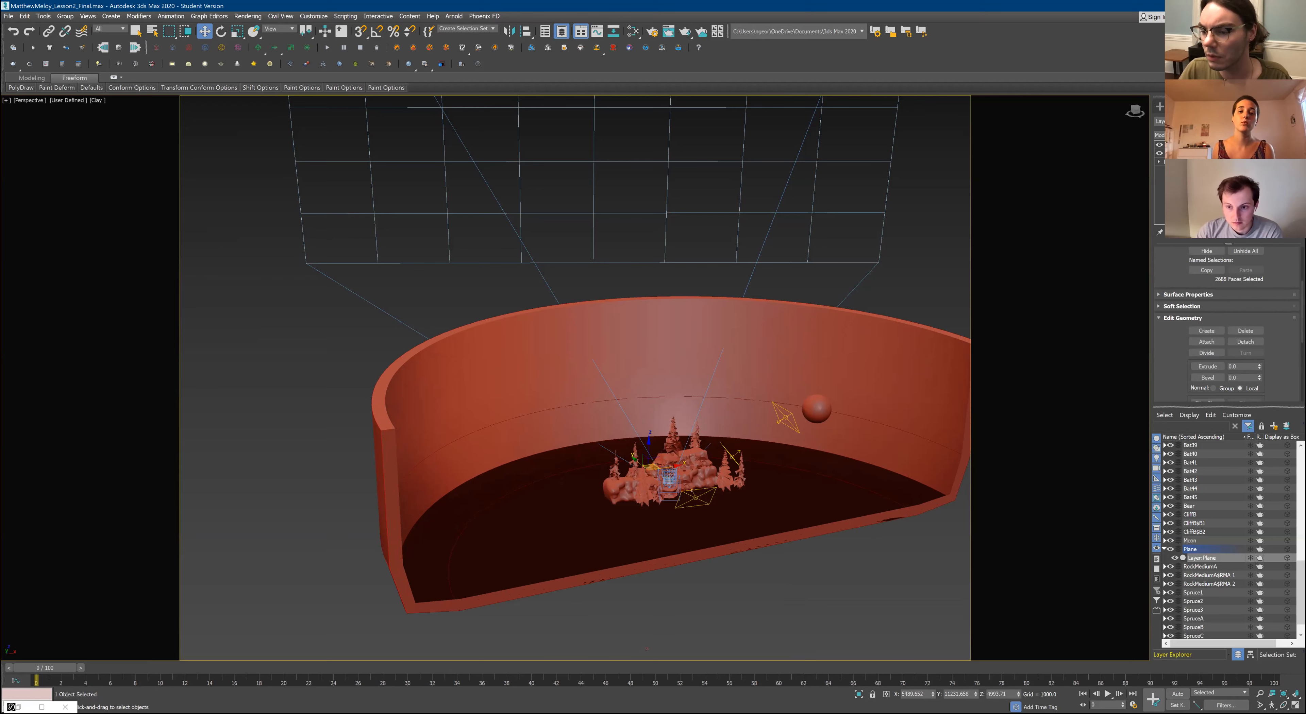
scroll(1226, 325, "down", 10)
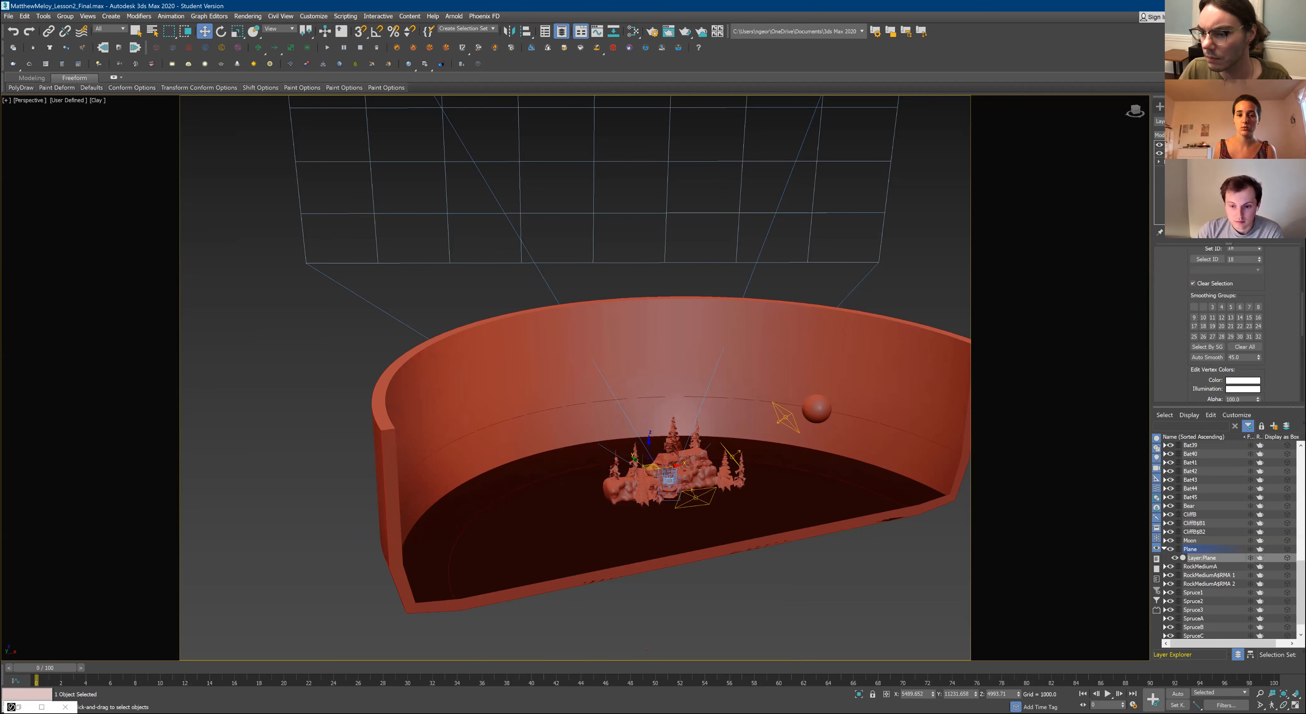
scroll(1227, 325, "up", 1)
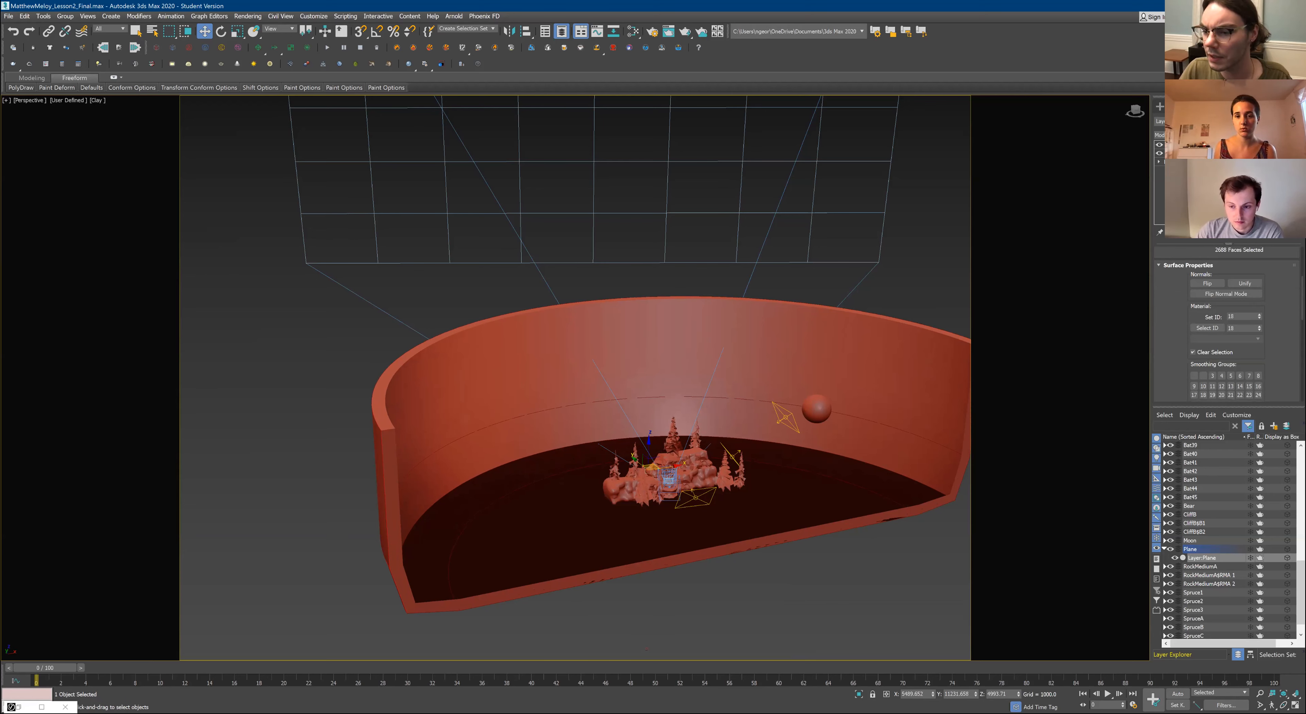
left_click(1207, 284)
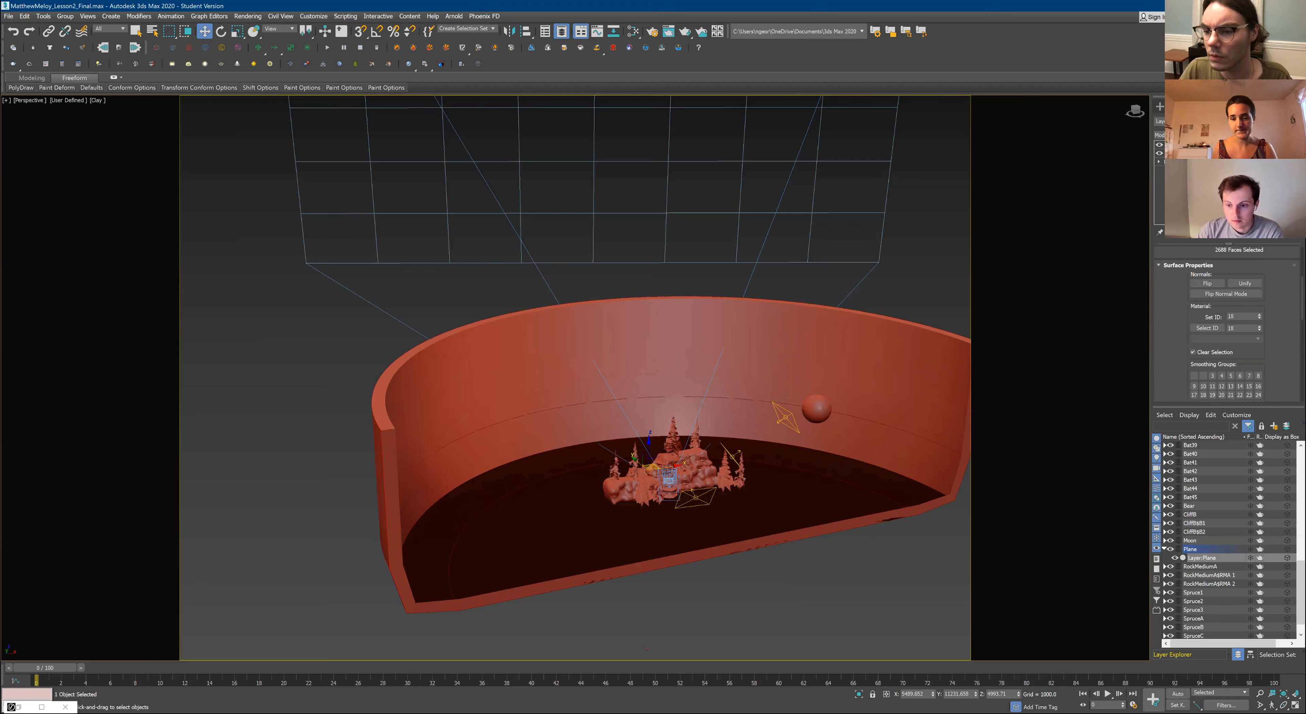
left_click(1207, 283)
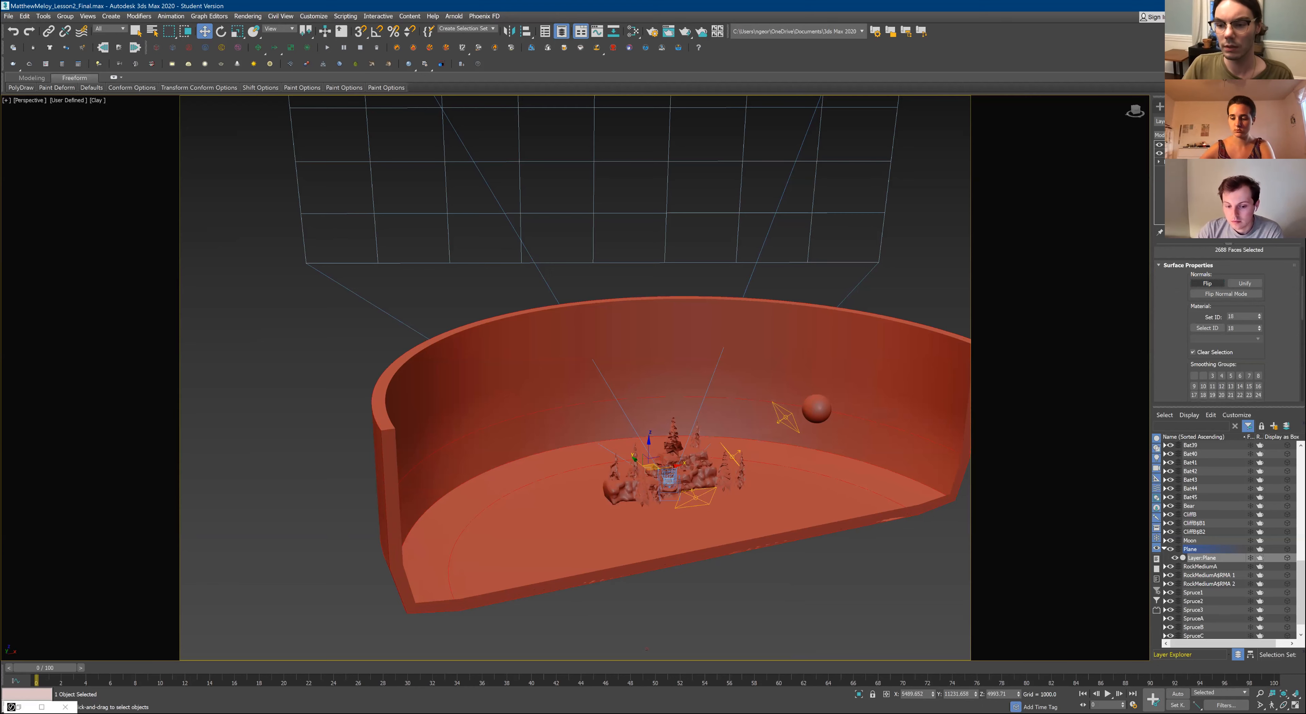
left_click(1207, 284)
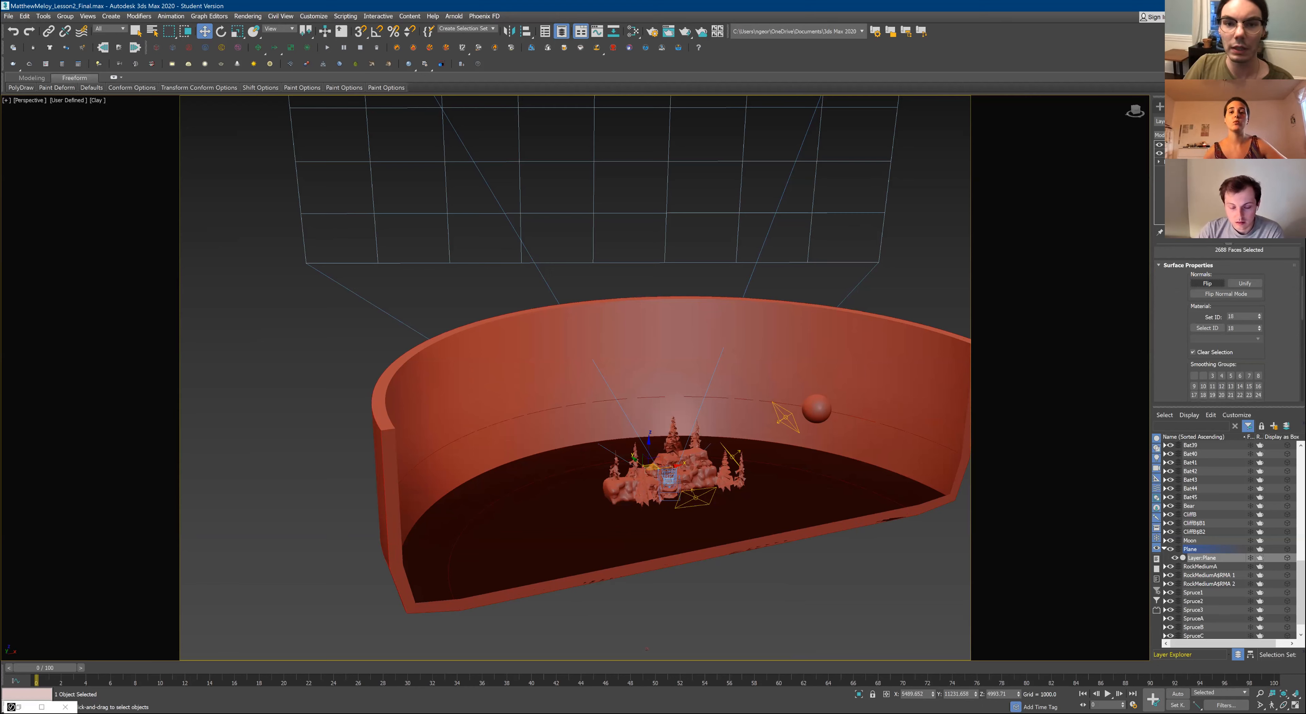
left_click(1207, 282)
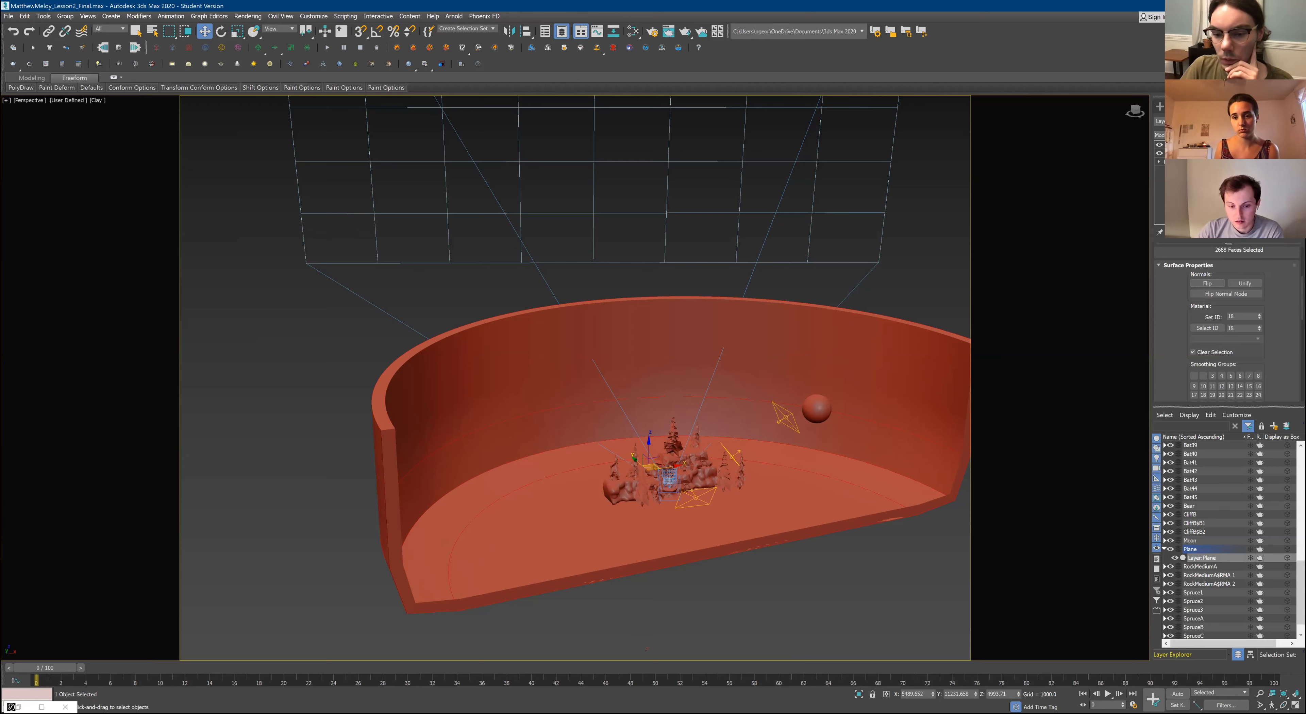
key("ctrl+d")
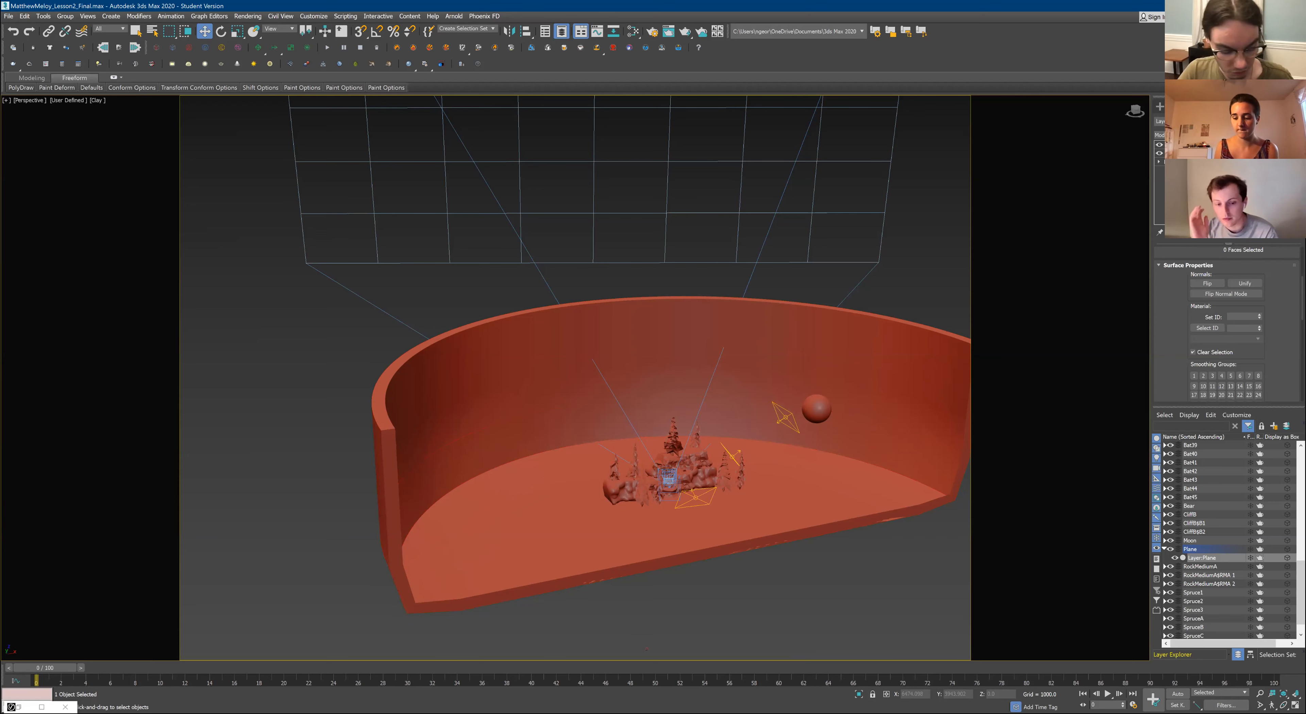
Unhide all scene objects and try to select the camera among the rocks and spruces
right_click(827, 546)
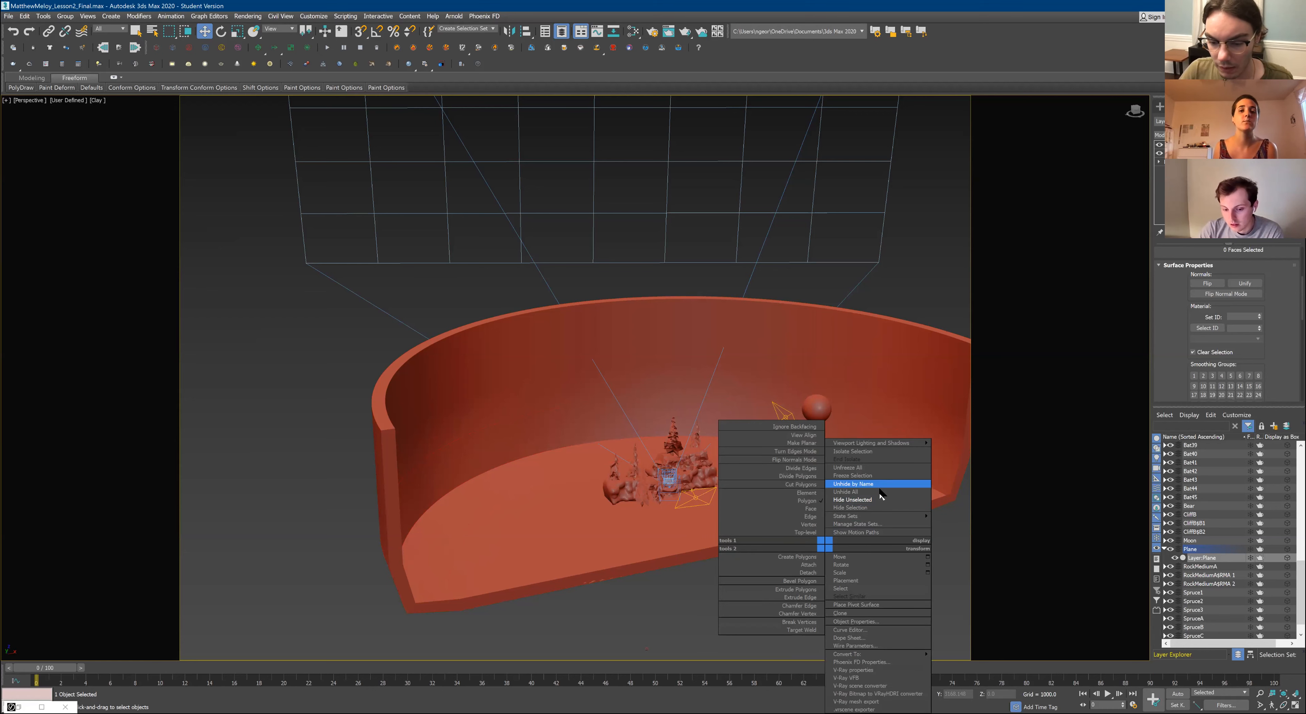
left_click(890, 494)
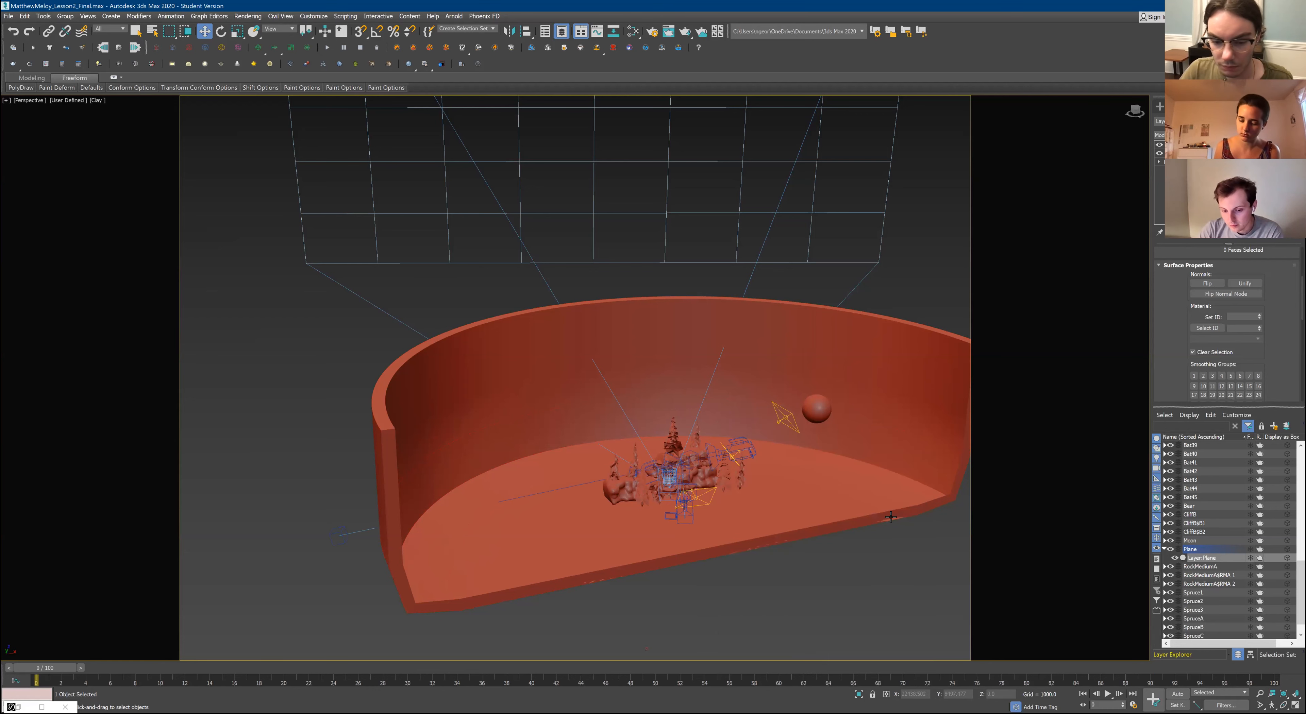
middle_click_drag(778, 492, 670, 505, "alt")
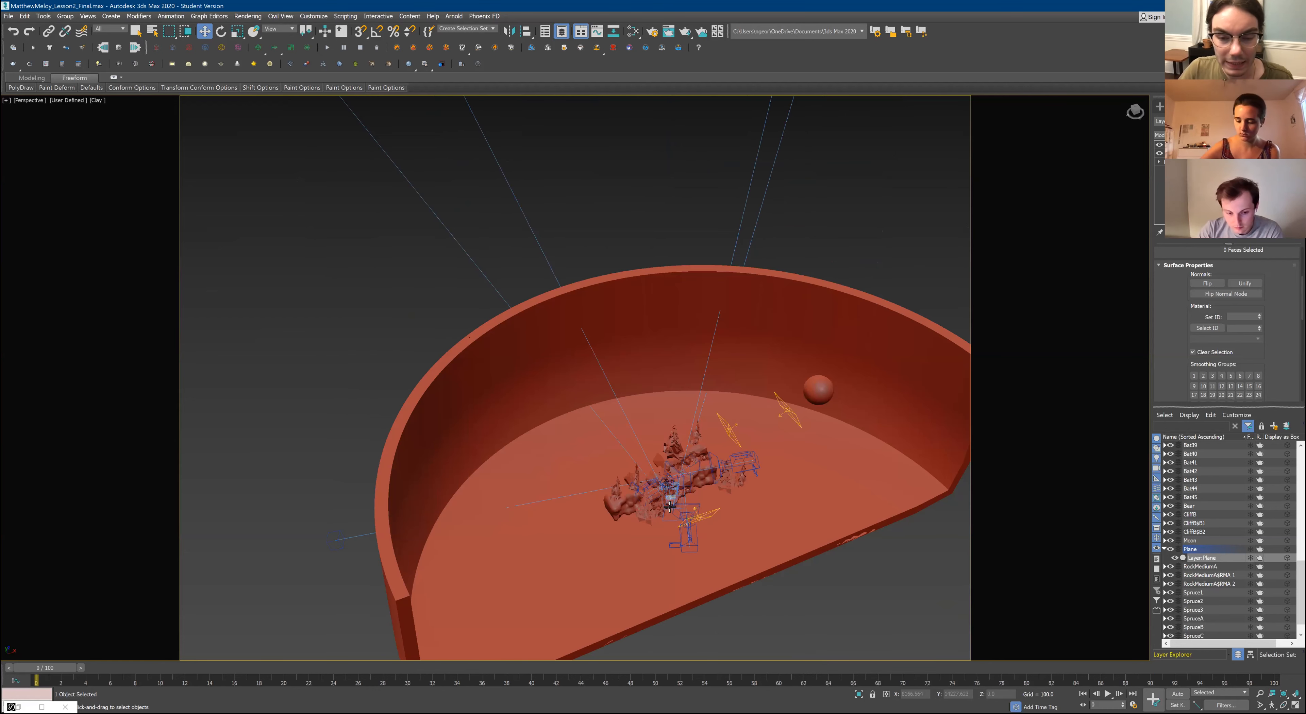
scroll(669, 504, "up", 8)
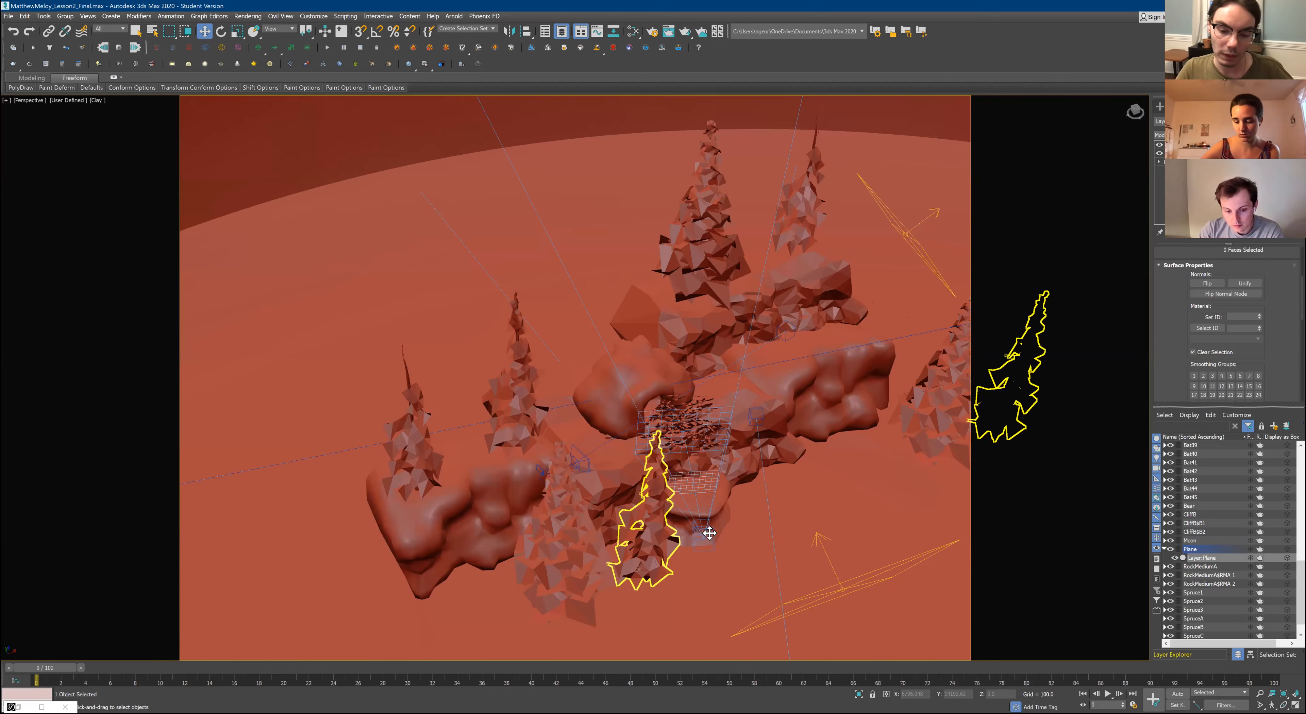
scroll(717, 523, "down", 8)
scroll(769, 335, "down", 5)
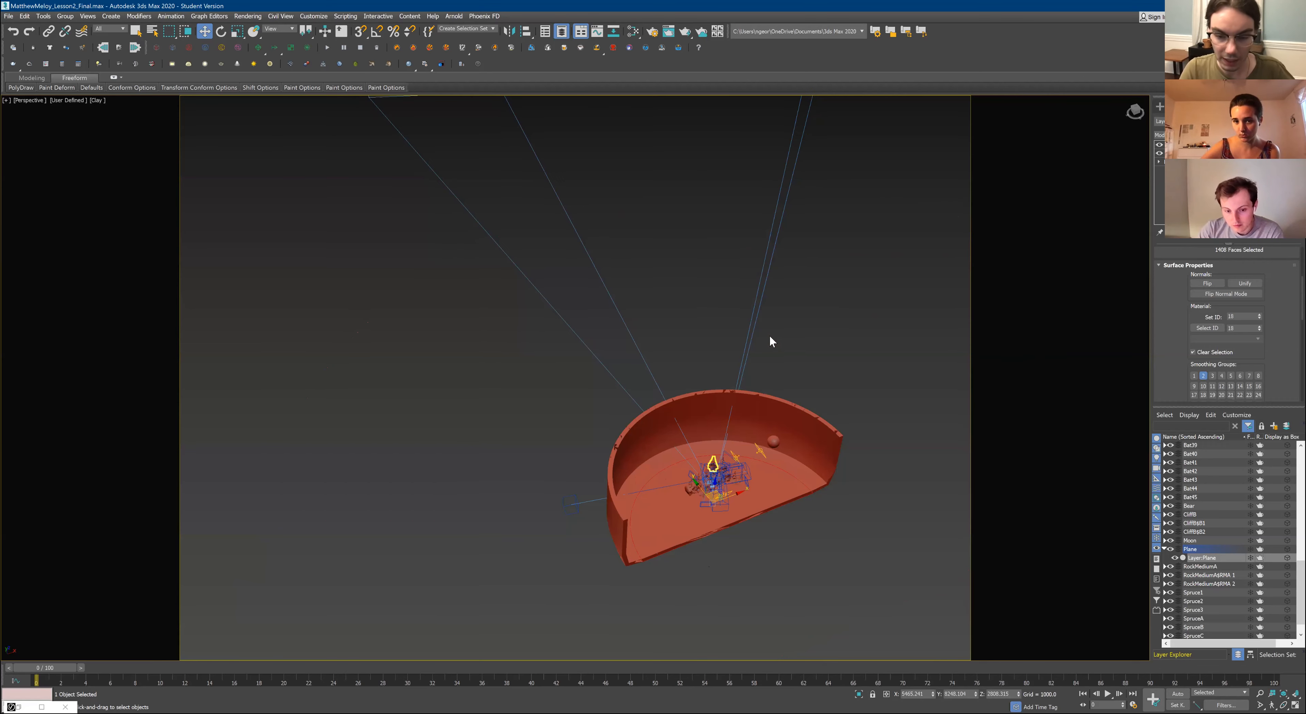
left_click(701, 325)
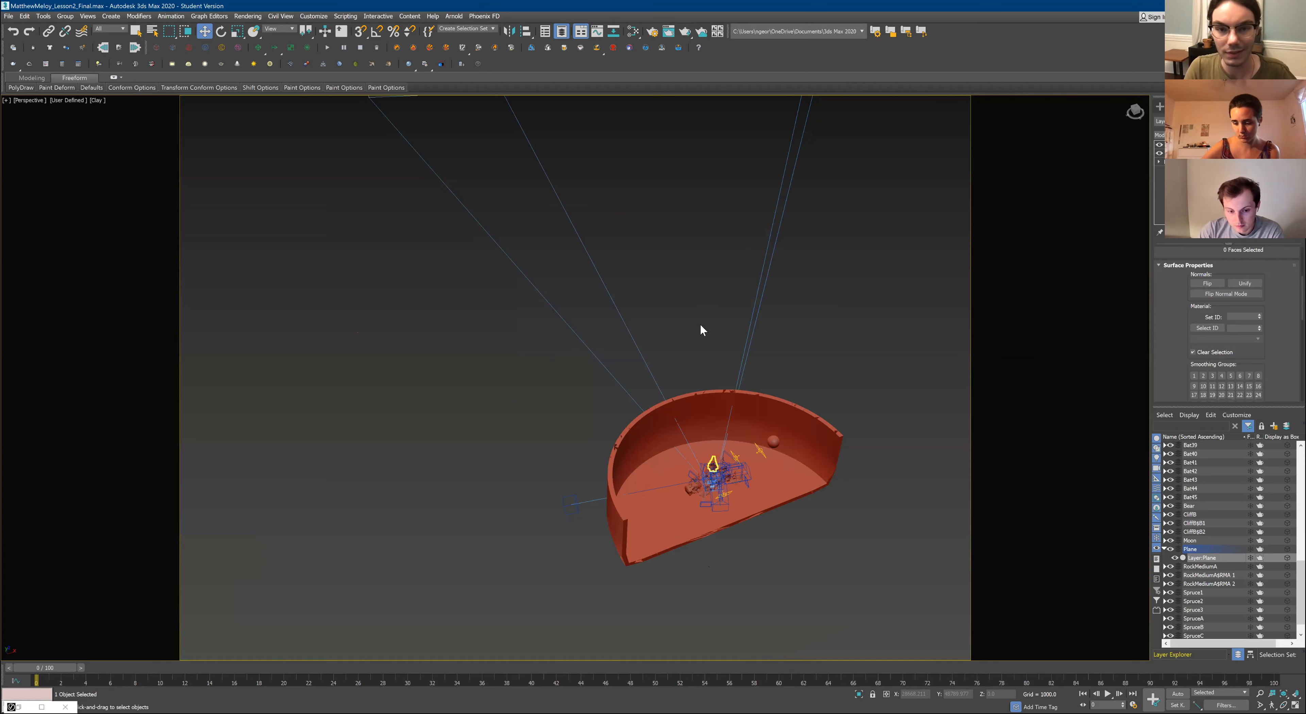
scroll(720, 495, "up", 6)
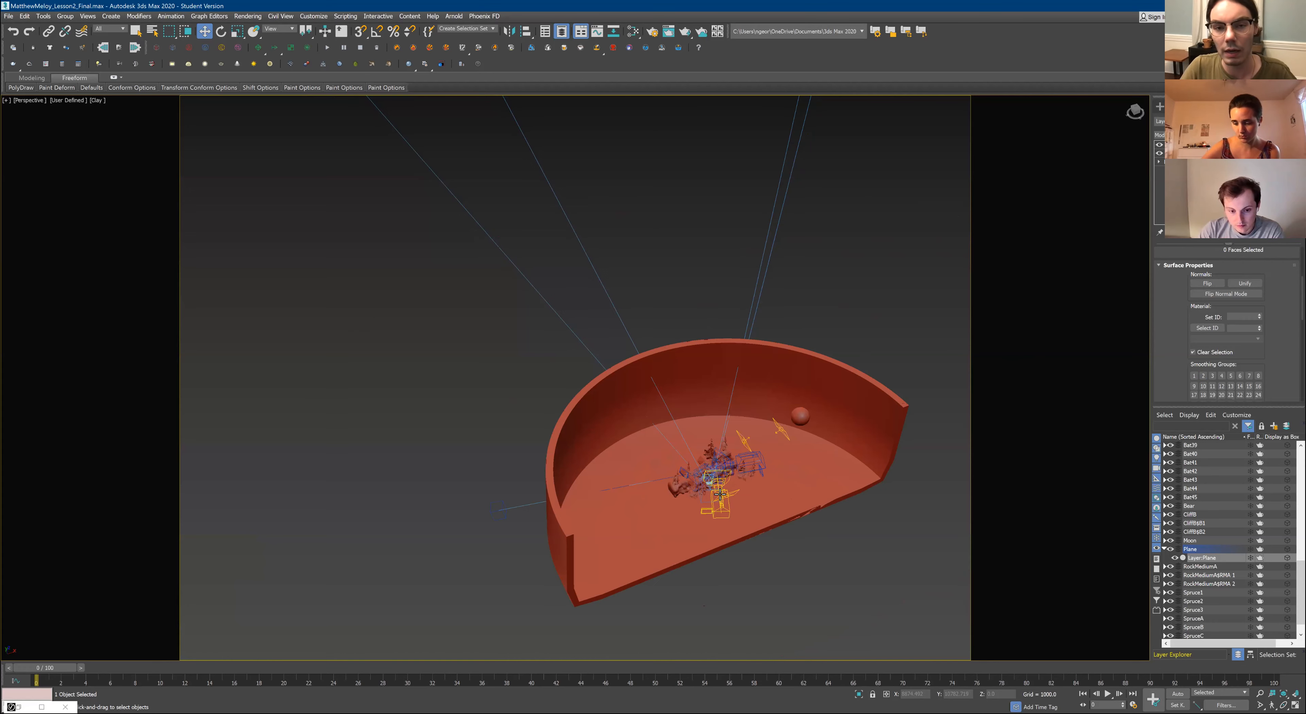
scroll(720, 495, "up", 6)
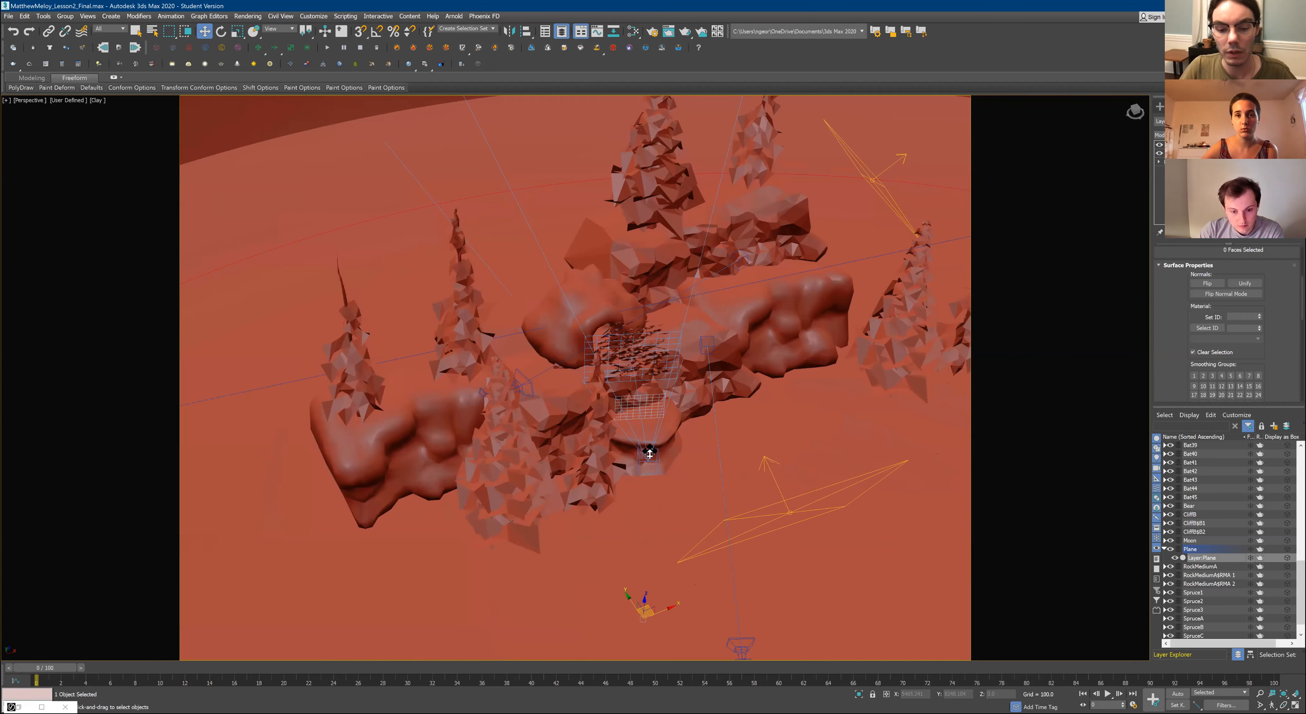
left_click(649, 453)
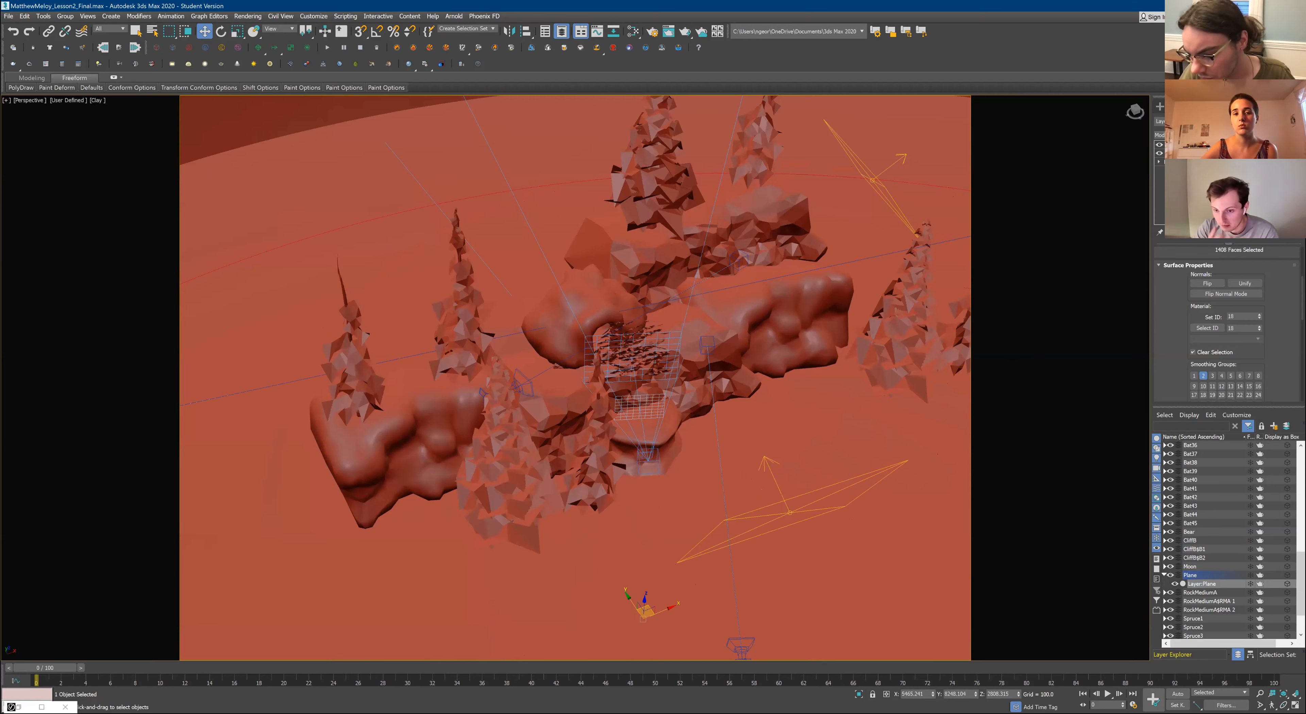
Look through the scene's layer and object list for the camera, isolating one object type and restoring the full display
scroll(1217, 540, "up", 8)
double_click(1156, 468)
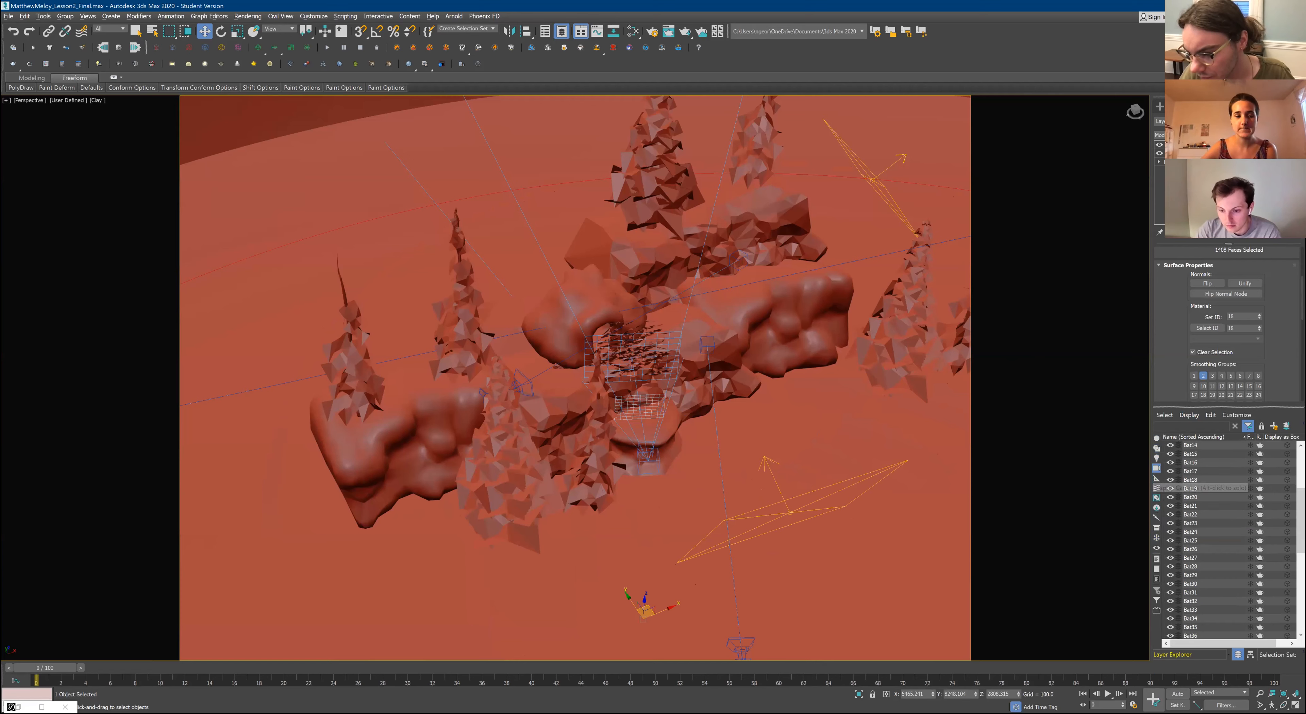
scroll(1217, 537, "down", 4)
scroll(1216, 537, "up", 3)
scroll(1217, 540, "up", 5)
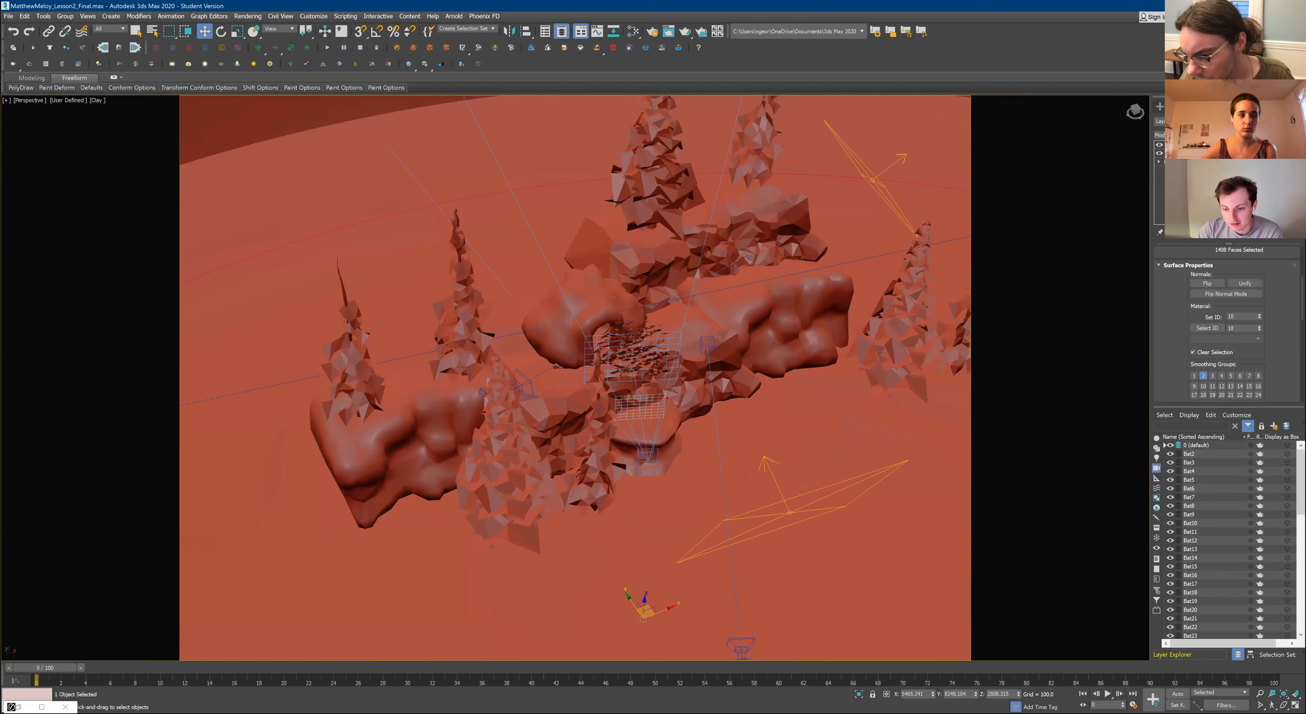
scroll(1216, 540, "down", 10)
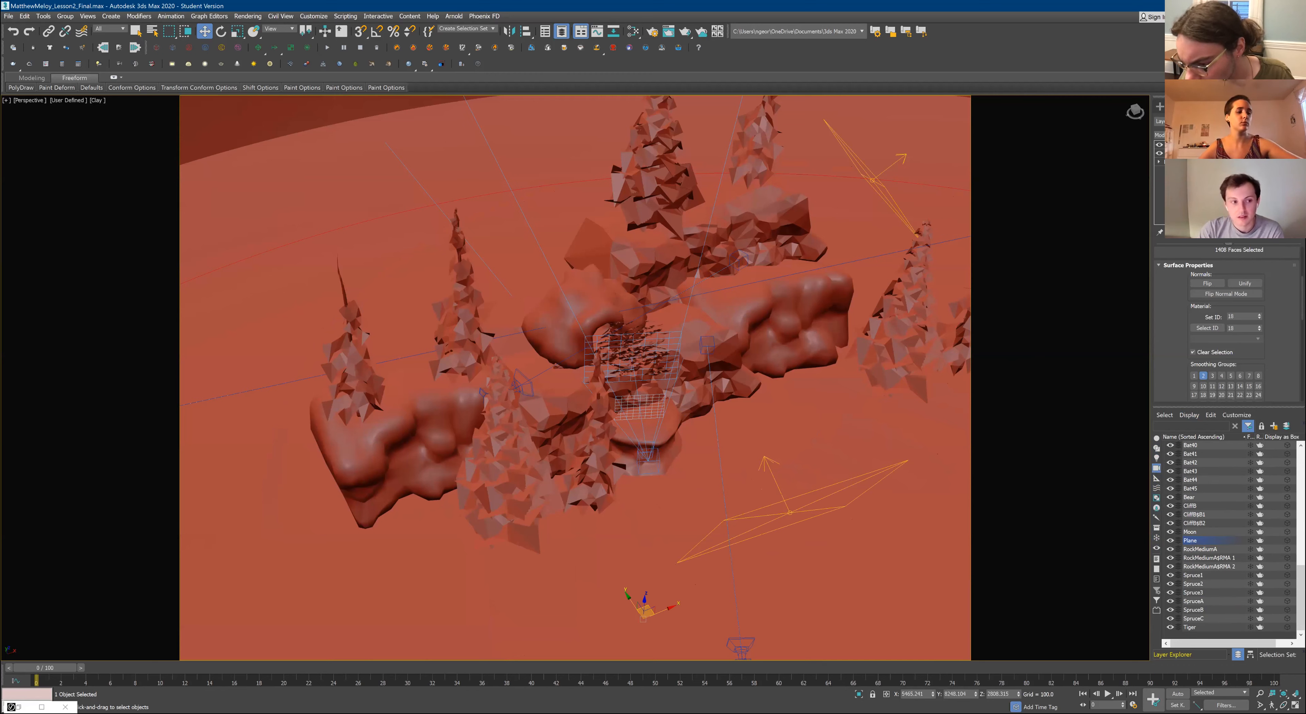
scroll(1217, 540, "up", 10)
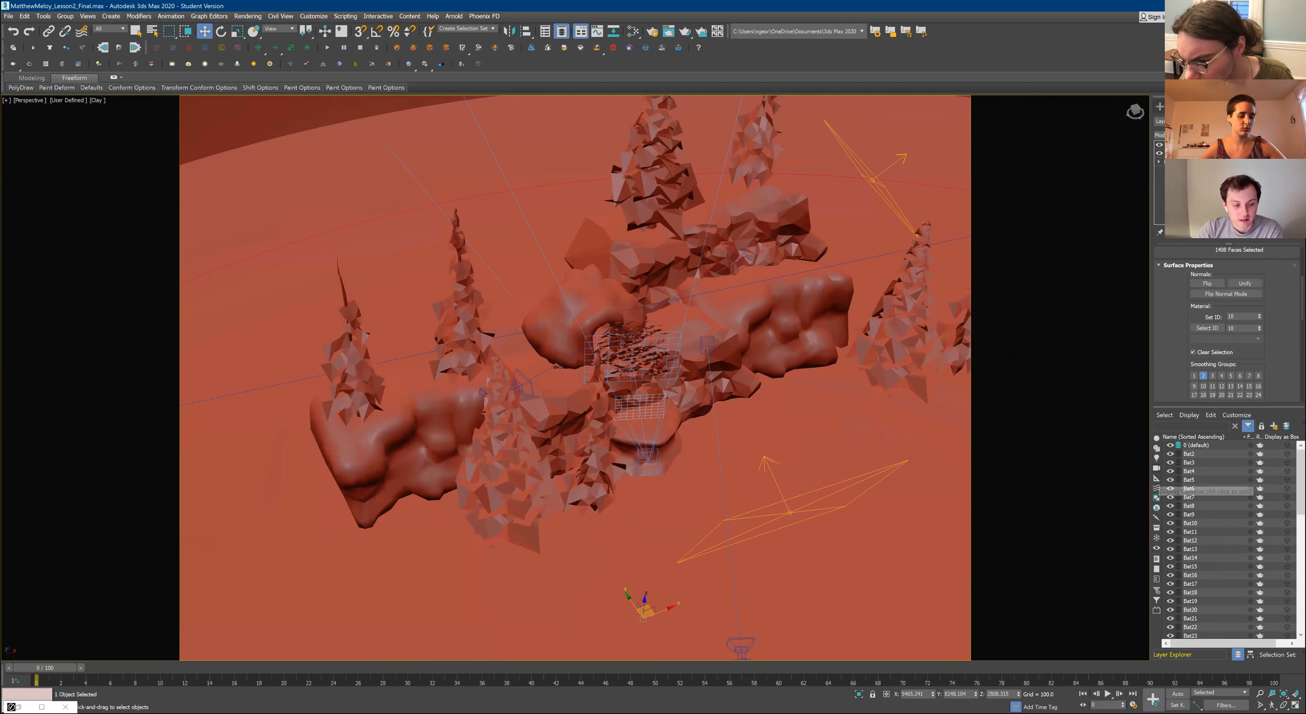
scroll(1216, 489, "down", 10)
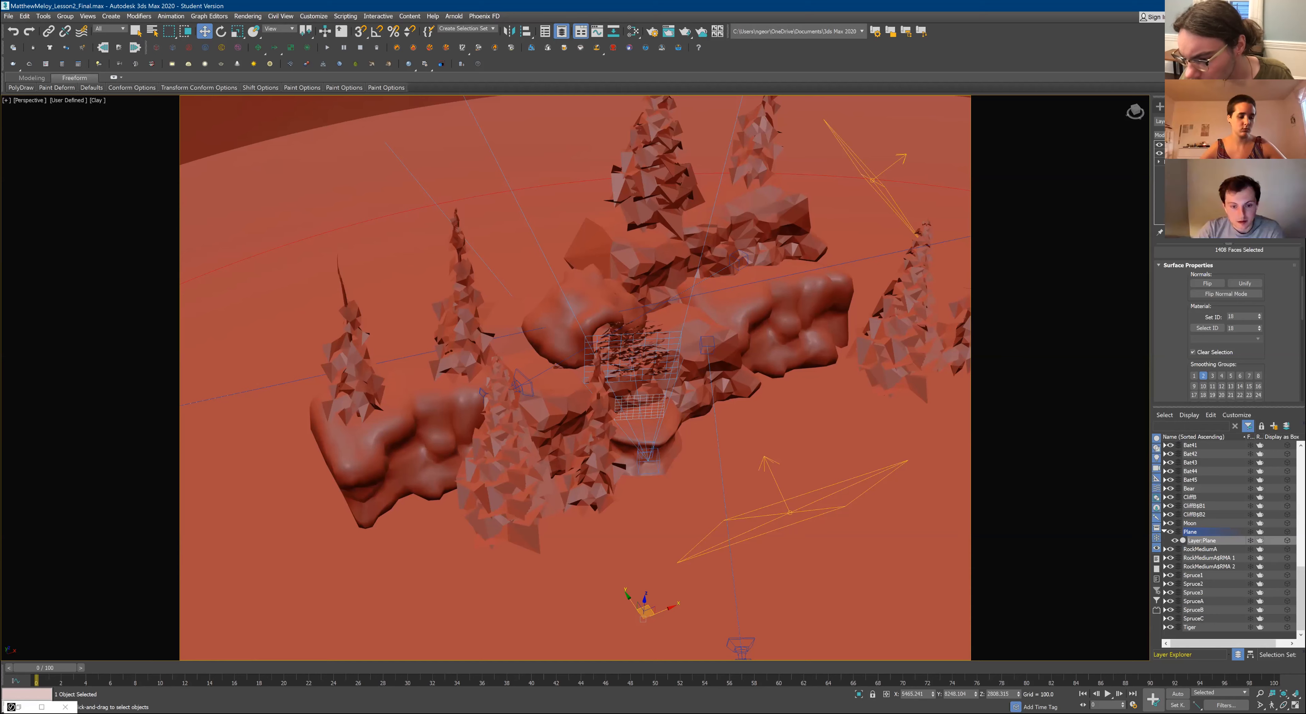
scroll(1216, 540, "up", 1)
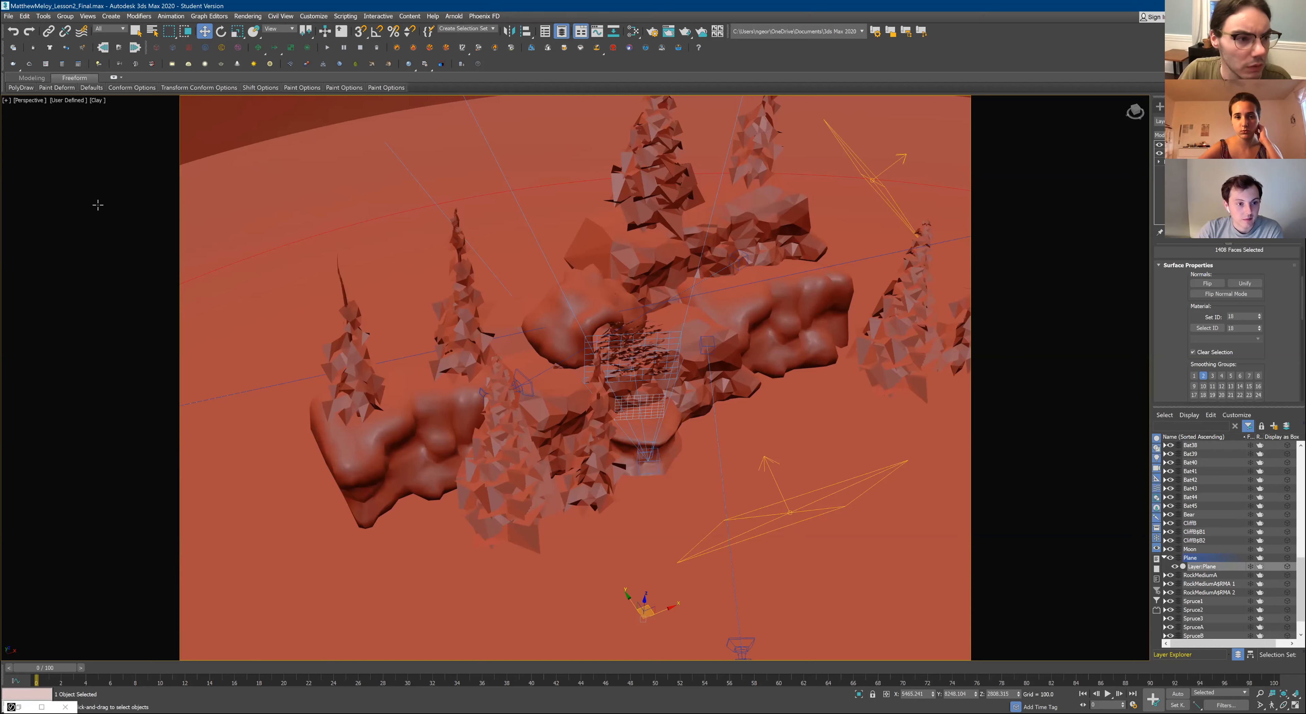
Leave the backdrop's polygon editing and select the V-Ray plane light in front of the rocks
left_click_drag(99, 213, 911, 25)
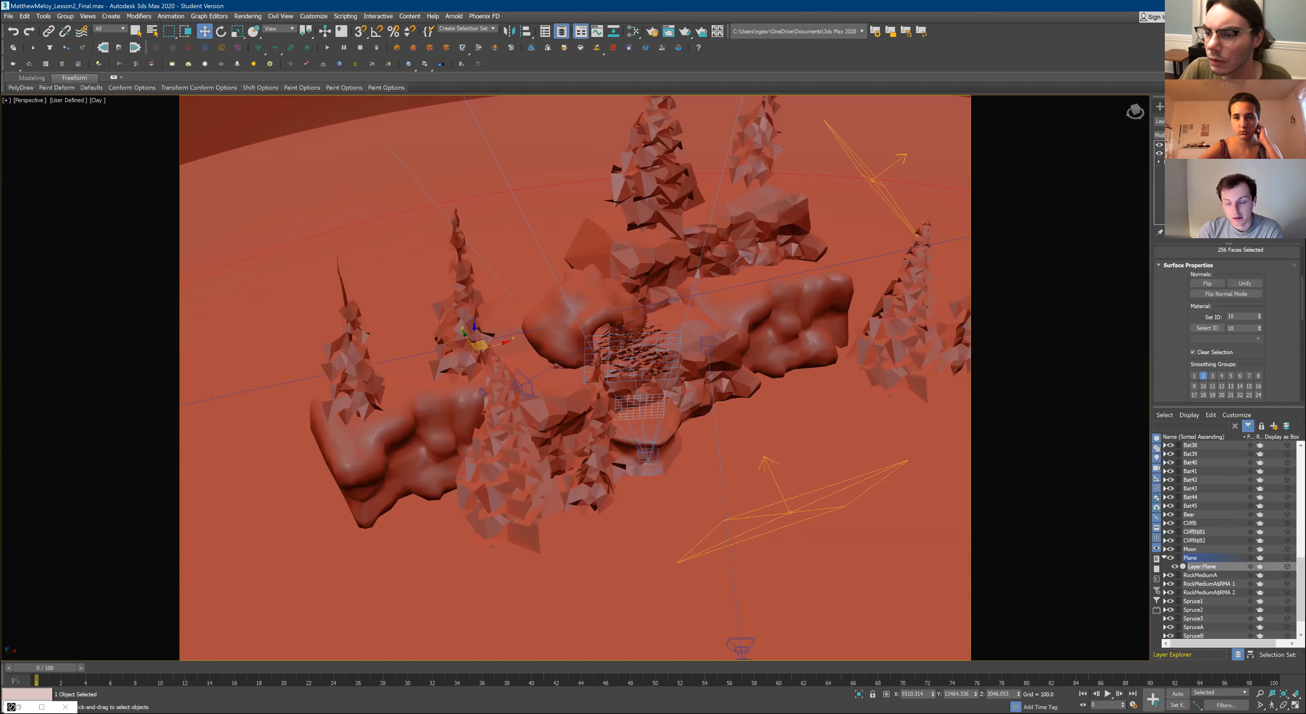
key("4")
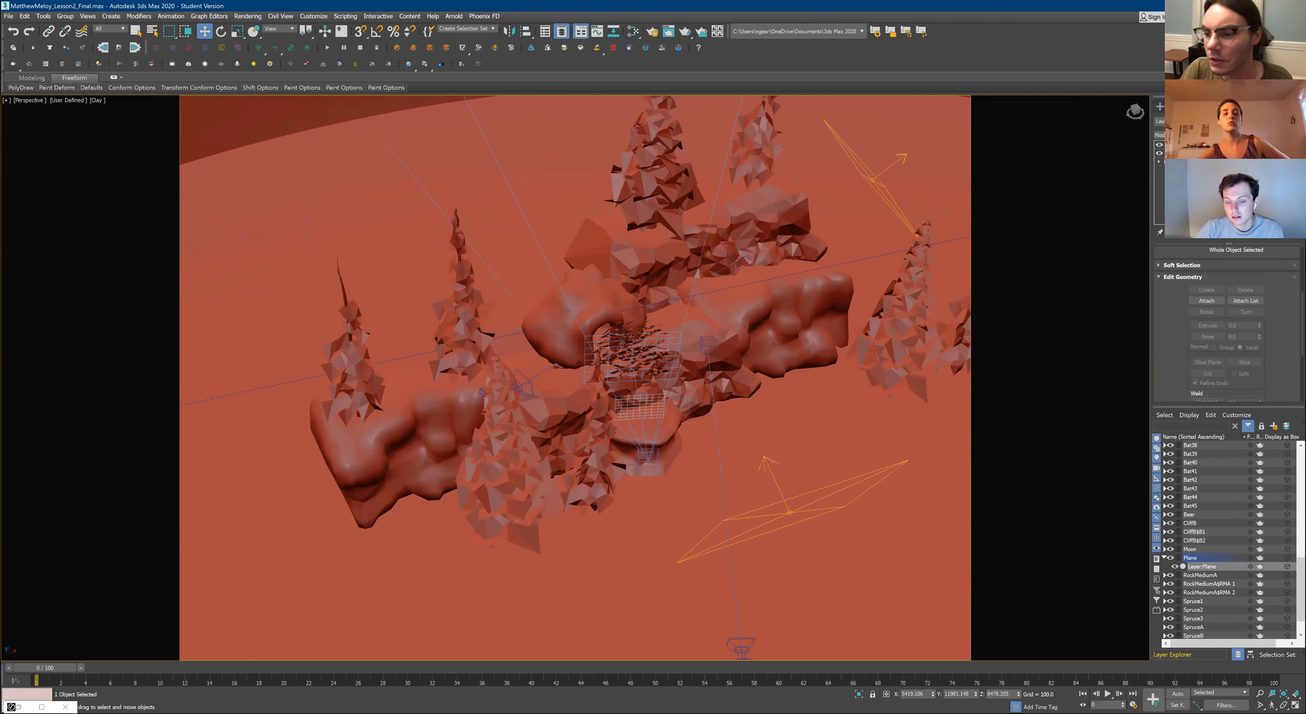
key("4")
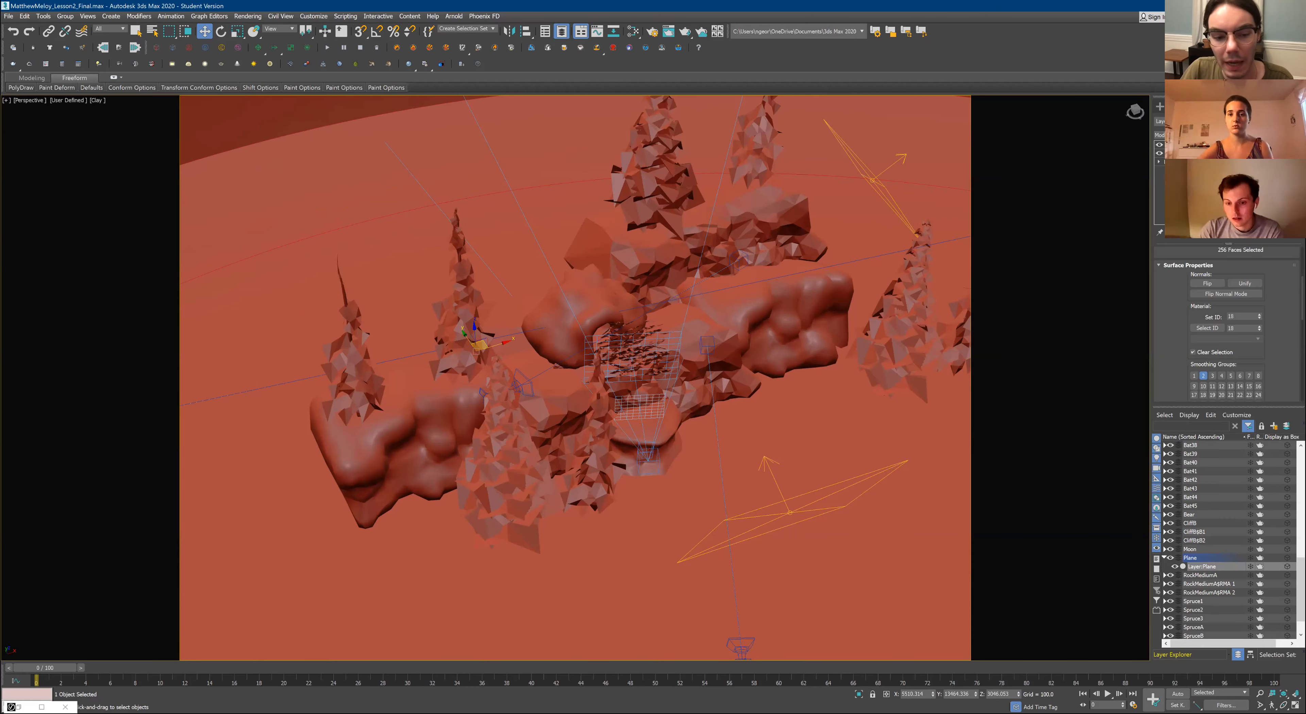
scroll(609, 331, "up", 3)
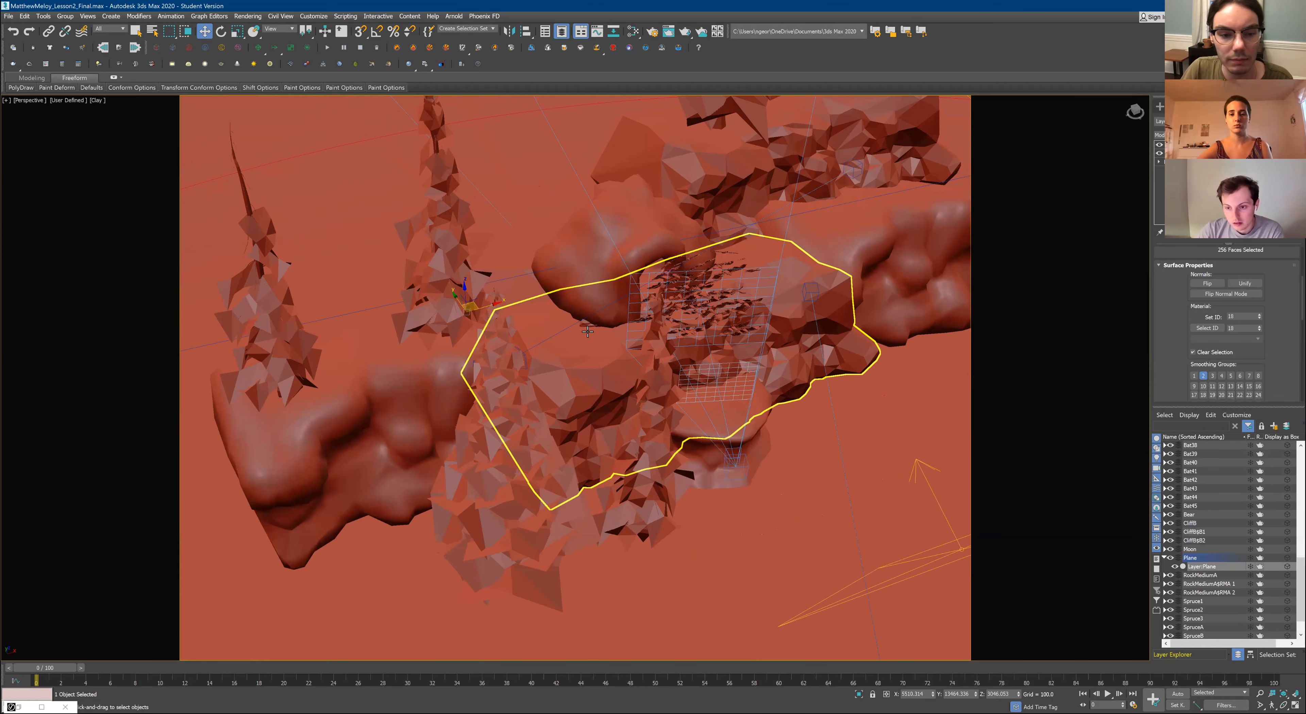
scroll(533, 282, "down", 5)
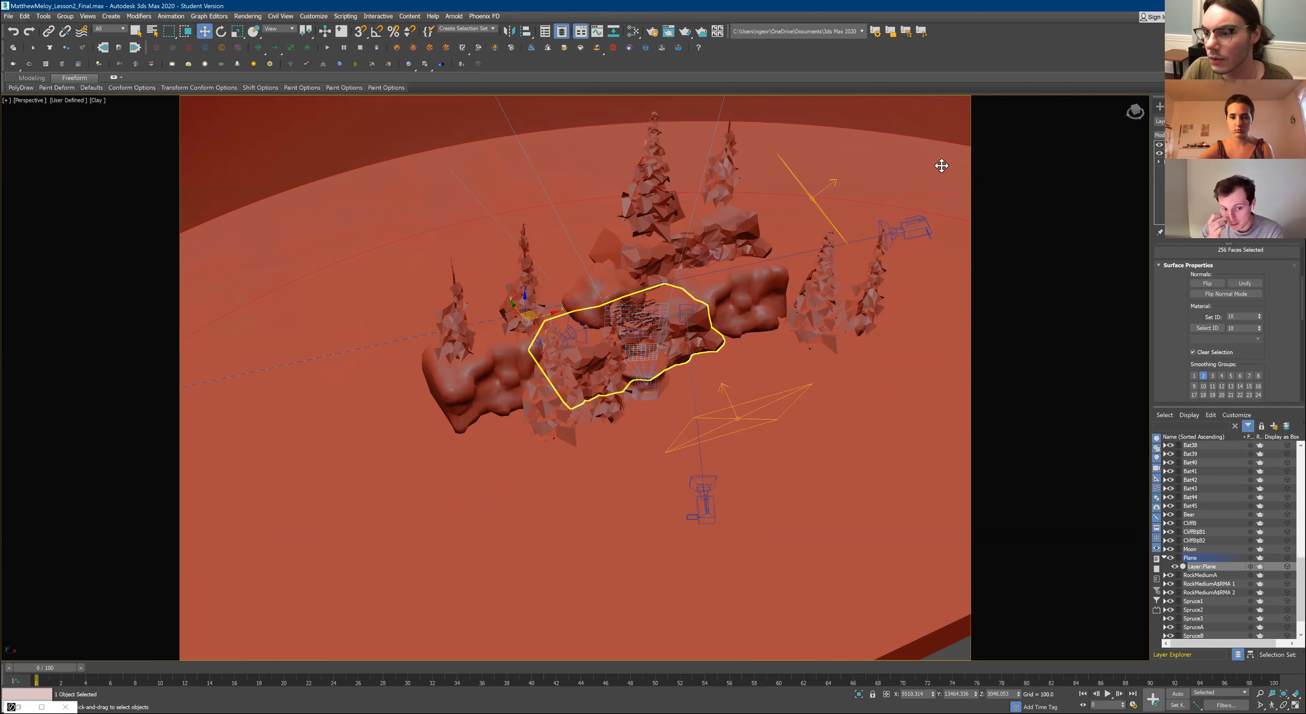
left_click(738, 414)
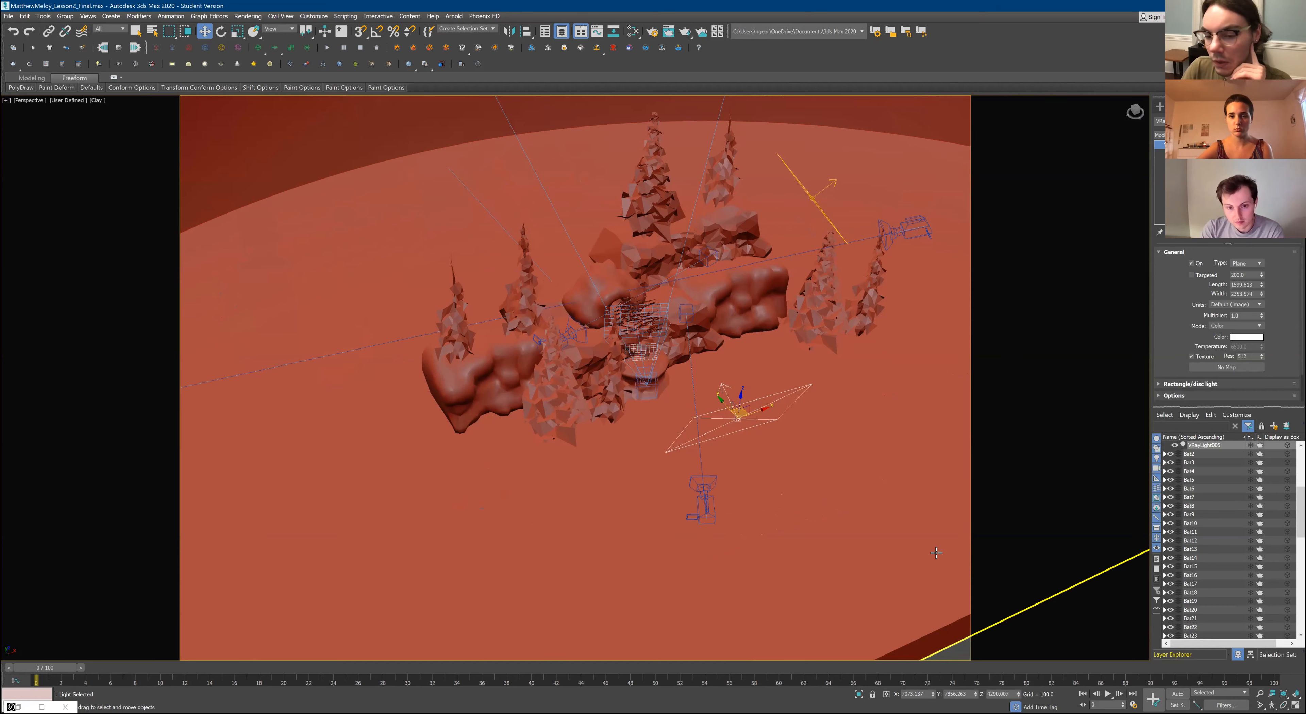
Find VRayCam001 and its target in the default layer and delete both
scroll(1226, 540, "up", 5)
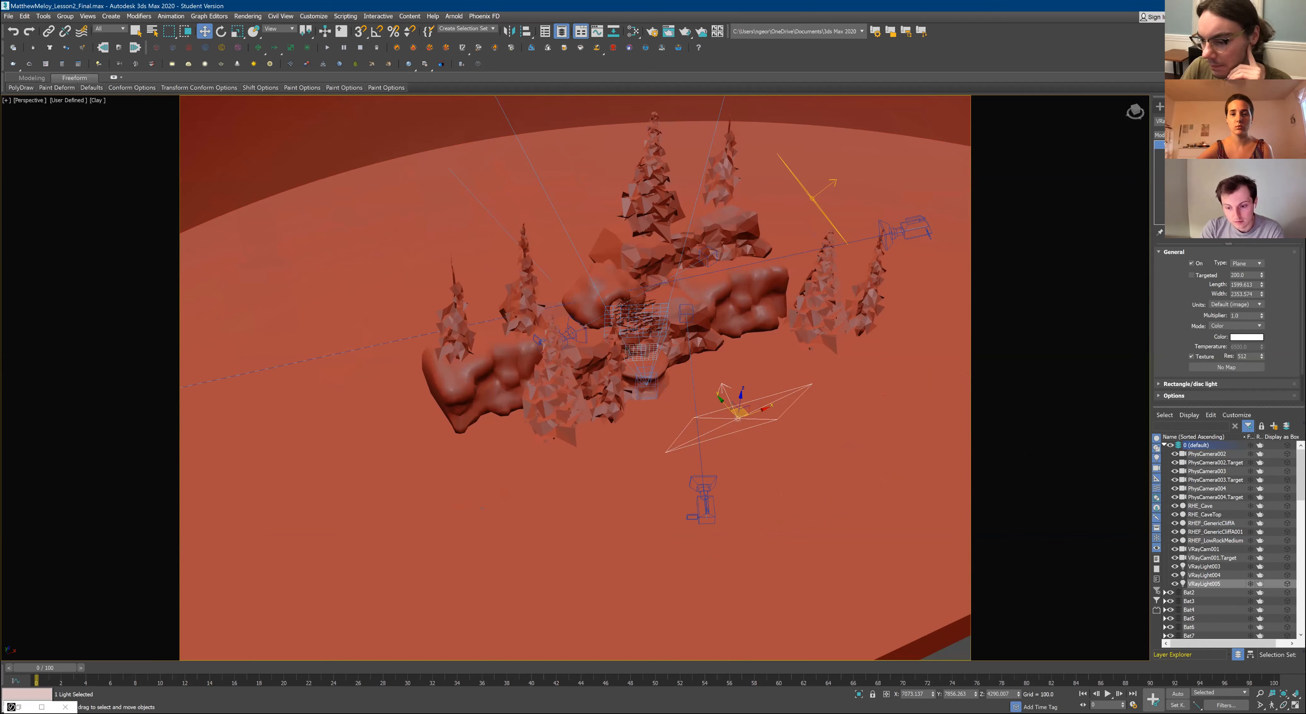
double_click(1156, 468)
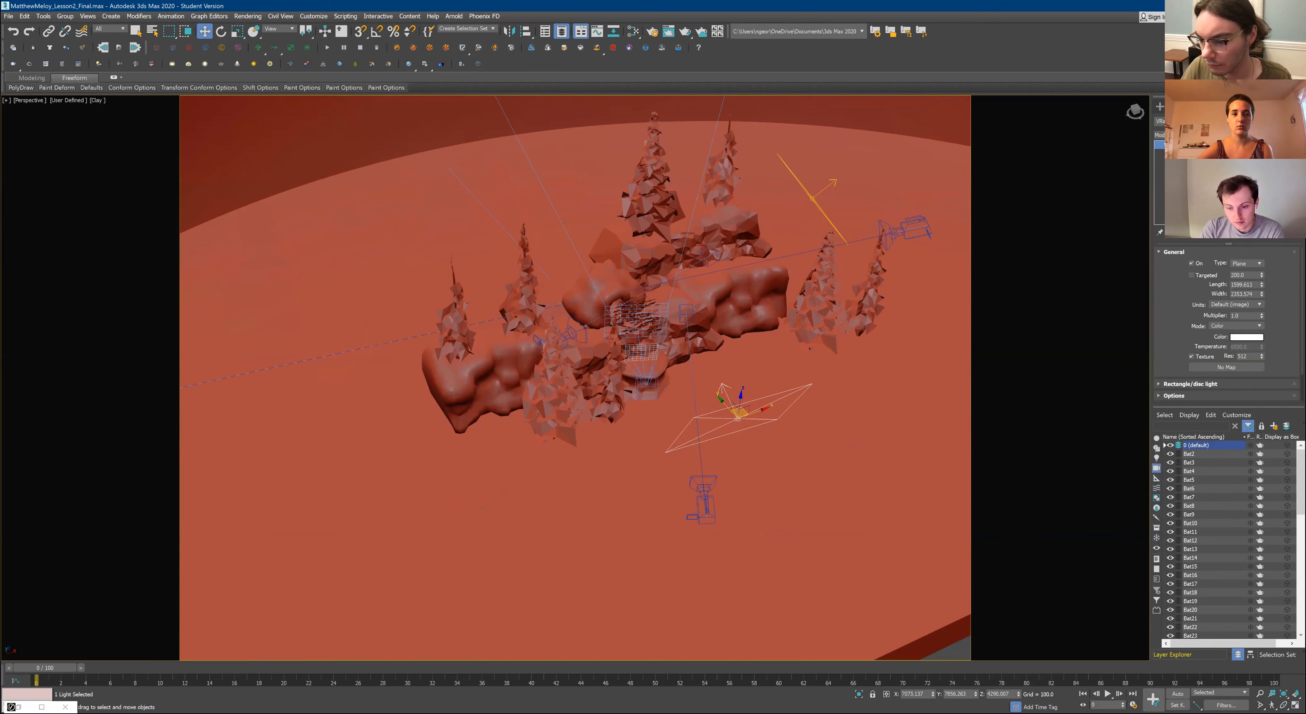
double_click(1156, 468)
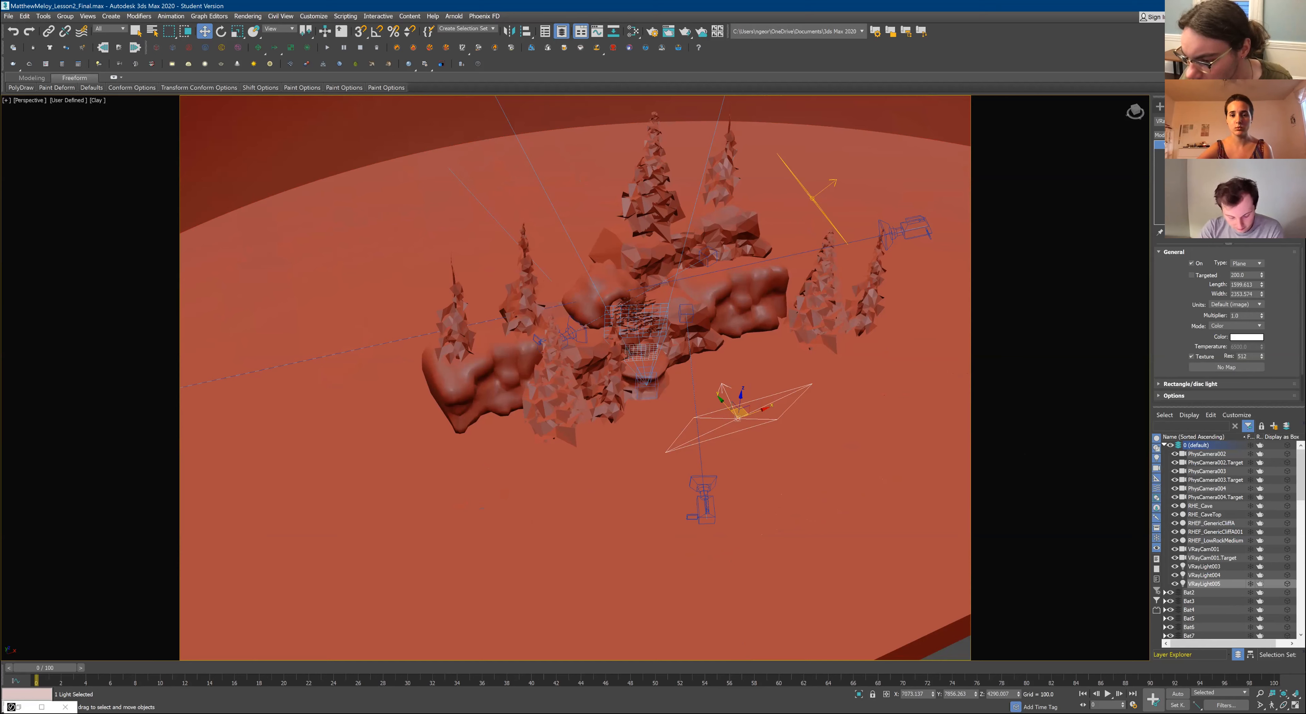
left_click(1213, 567)
left_click(1204, 549)
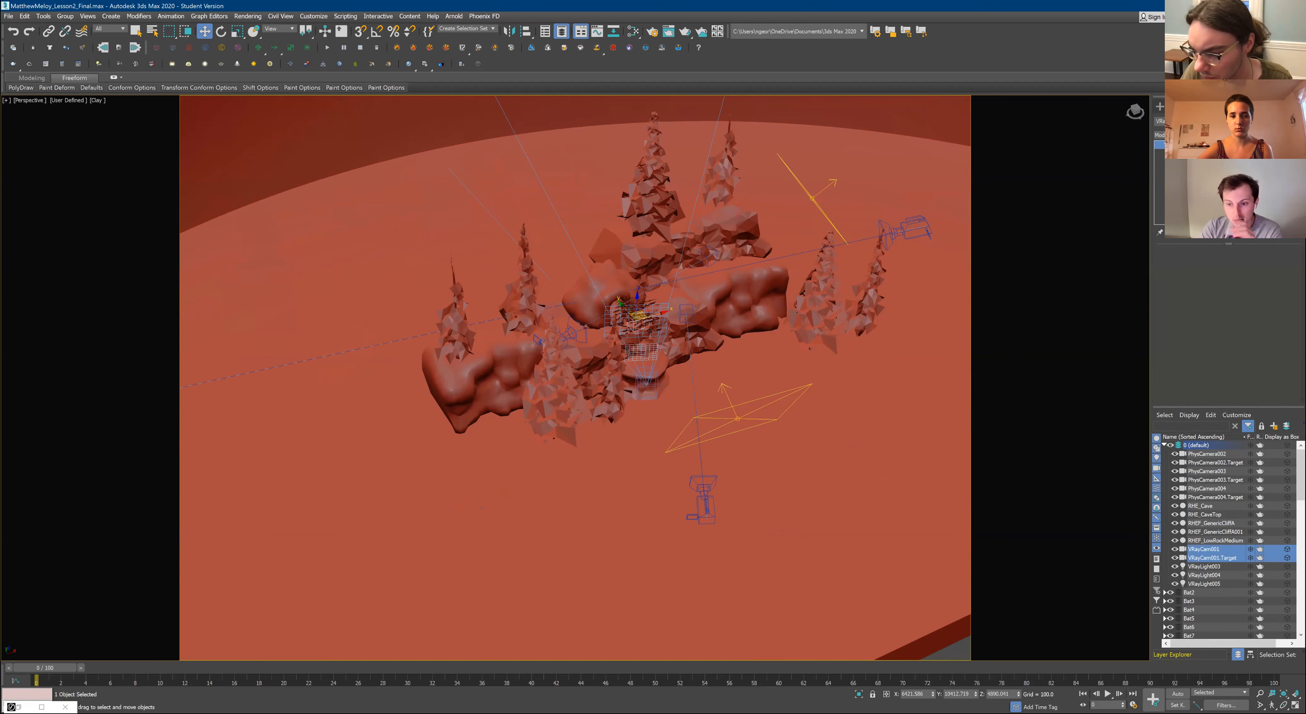
right_click(1201, 546)
left_click(1219, 599)
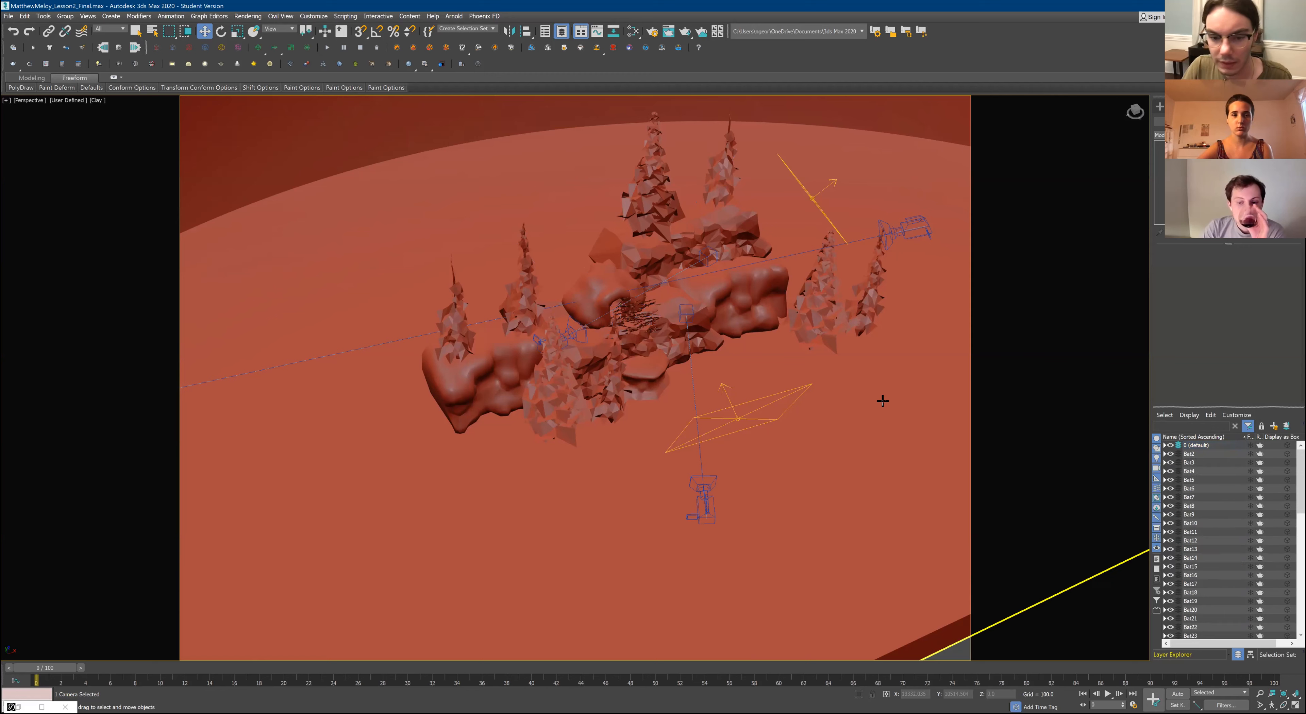
Select PhysCamera003 in front of the rocks and enable its depth of field
left_click(712, 488)
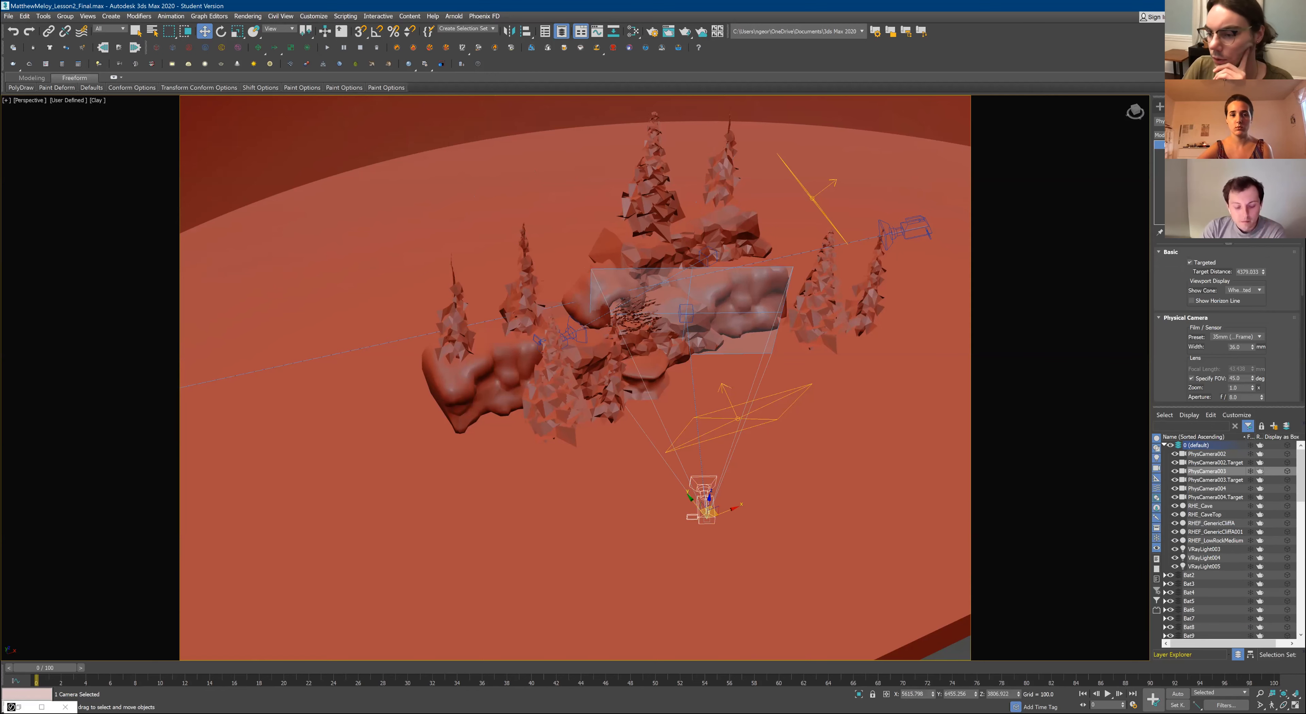
scroll(1226, 330, "down", 3)
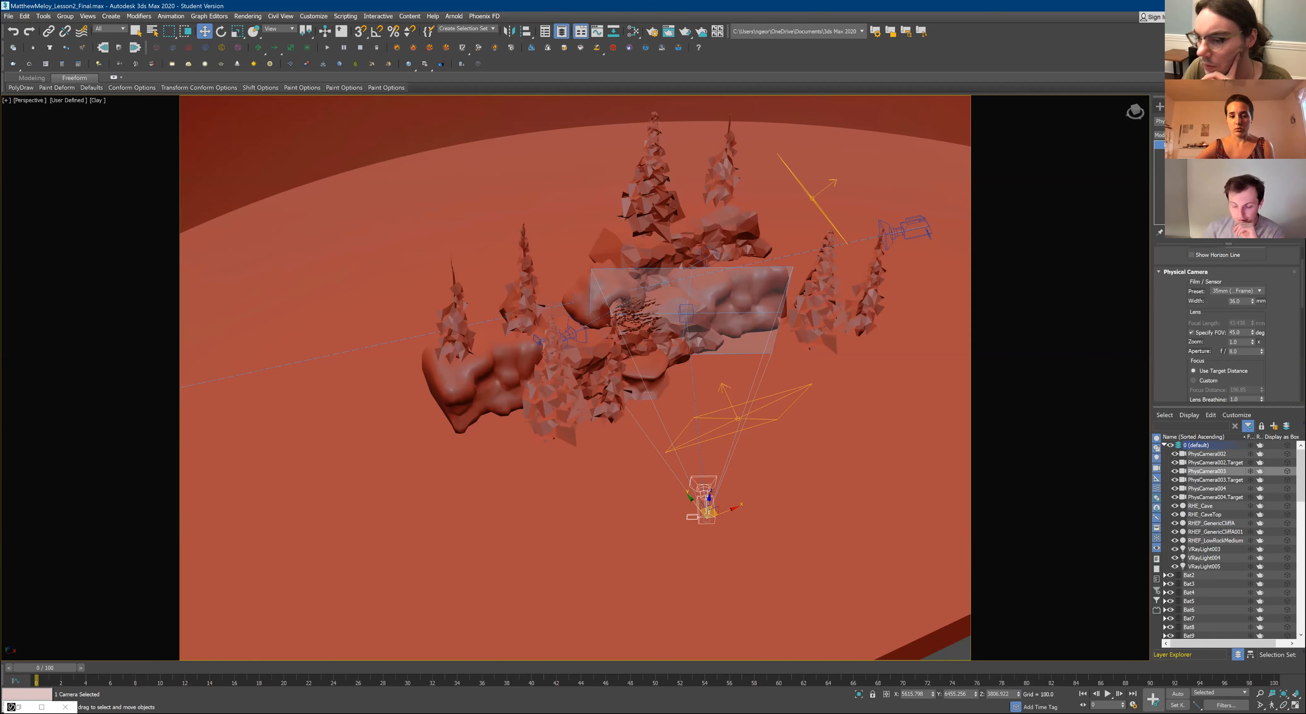
scroll(1227, 330, "down", 2)
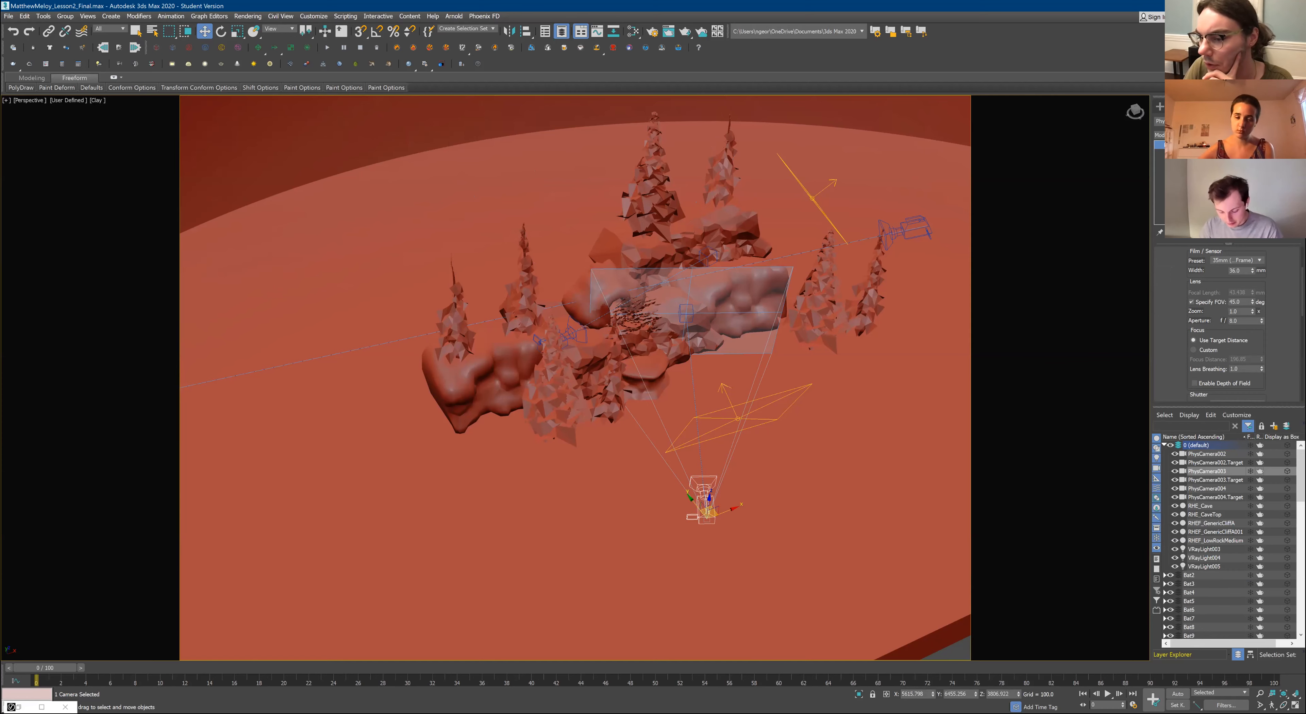
scroll(1227, 329, "down", 1)
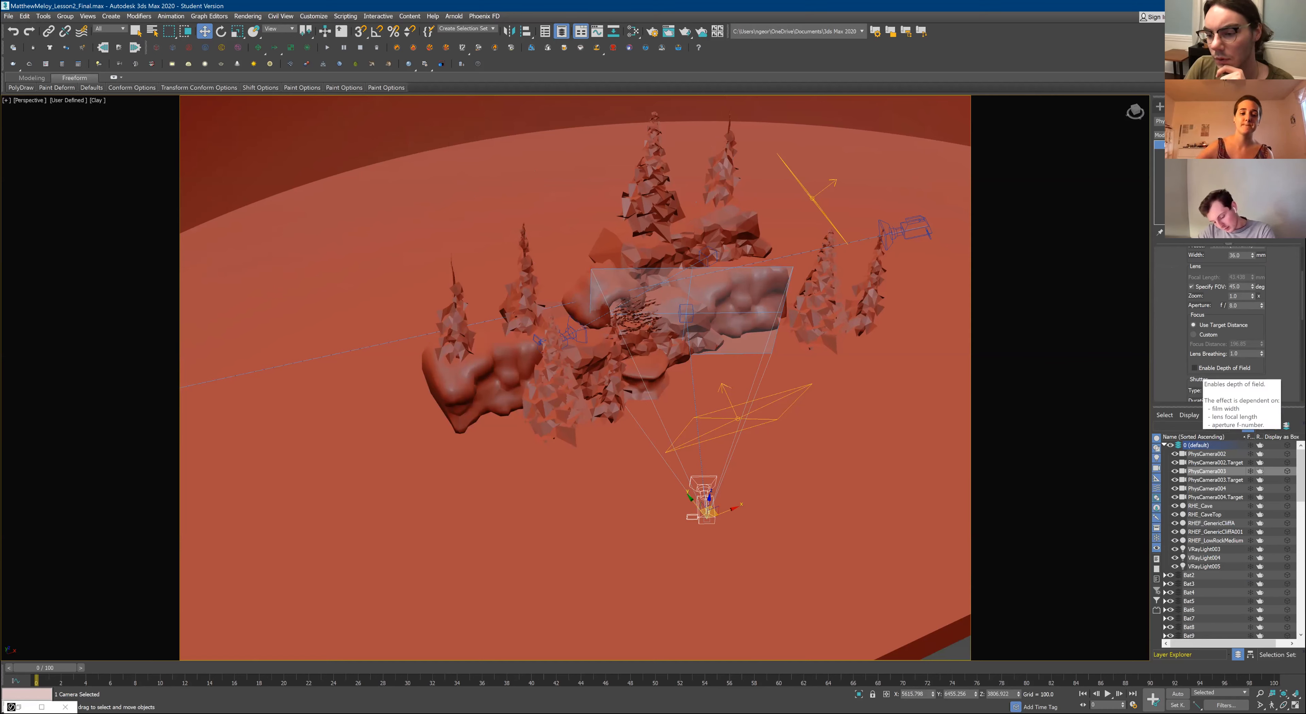
left_click(1194, 367)
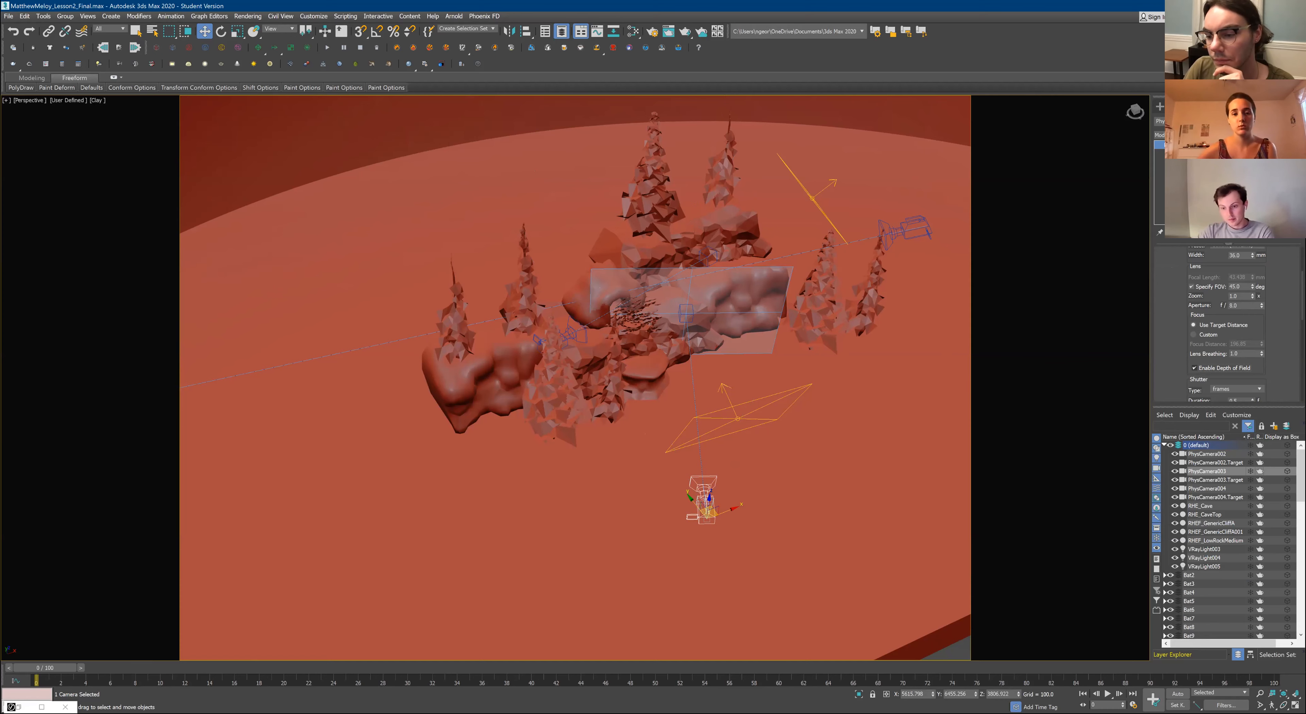
scroll(1226, 325, "up", 4)
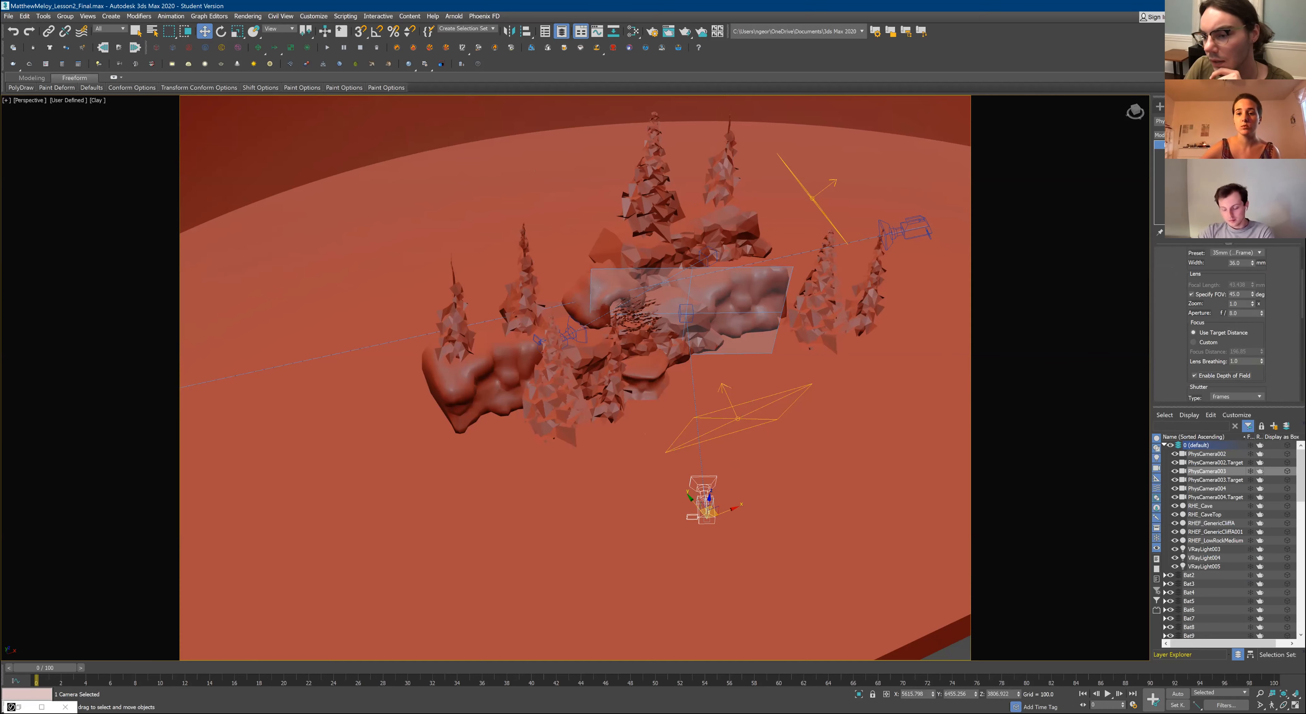
scroll(1226, 325, "down", 3)
scroll(1227, 325, "down", 1)
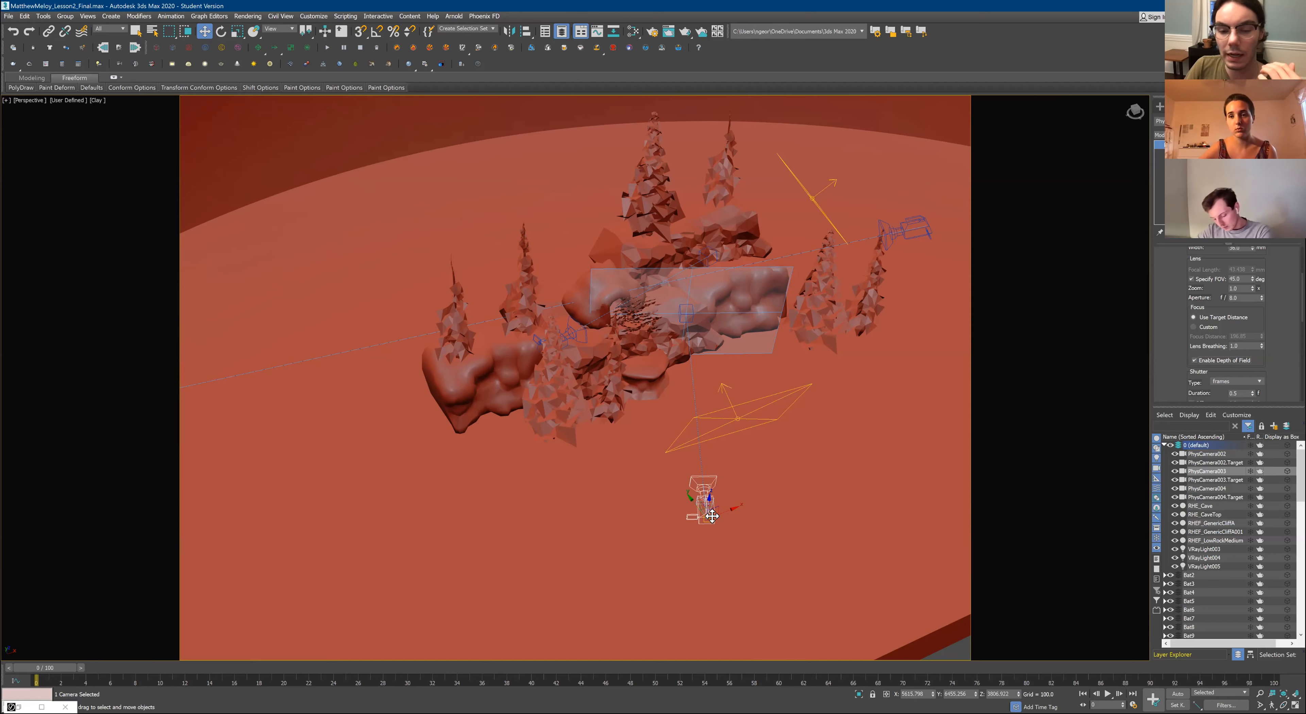
Move PhysCamera003's target from the smooth rock over to the bats at the cave opening
left_click(683, 312)
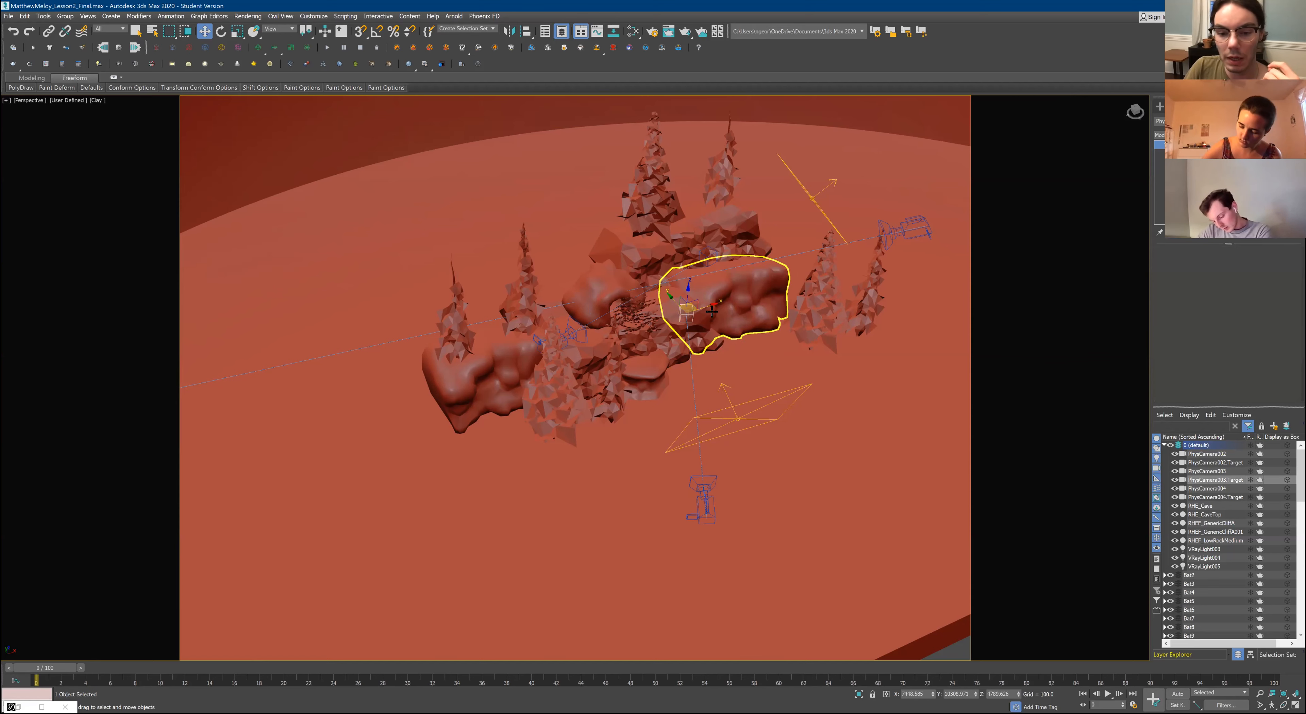
left_click_drag(673, 309, 647, 314)
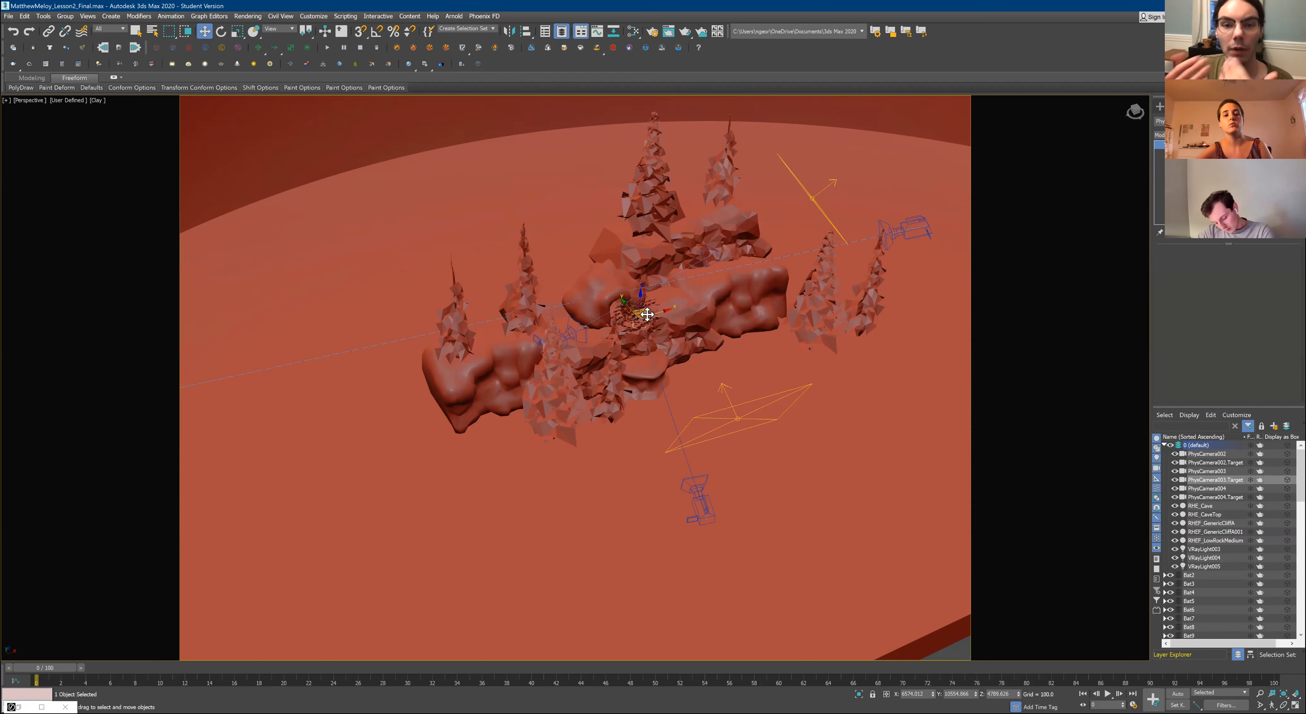
Reselect PhysCamera003, switch its Targeted option off and on again, and move the camera sideways along X while it aims at the target
left_click(722, 504)
scroll(1211, 324, "down", 5)
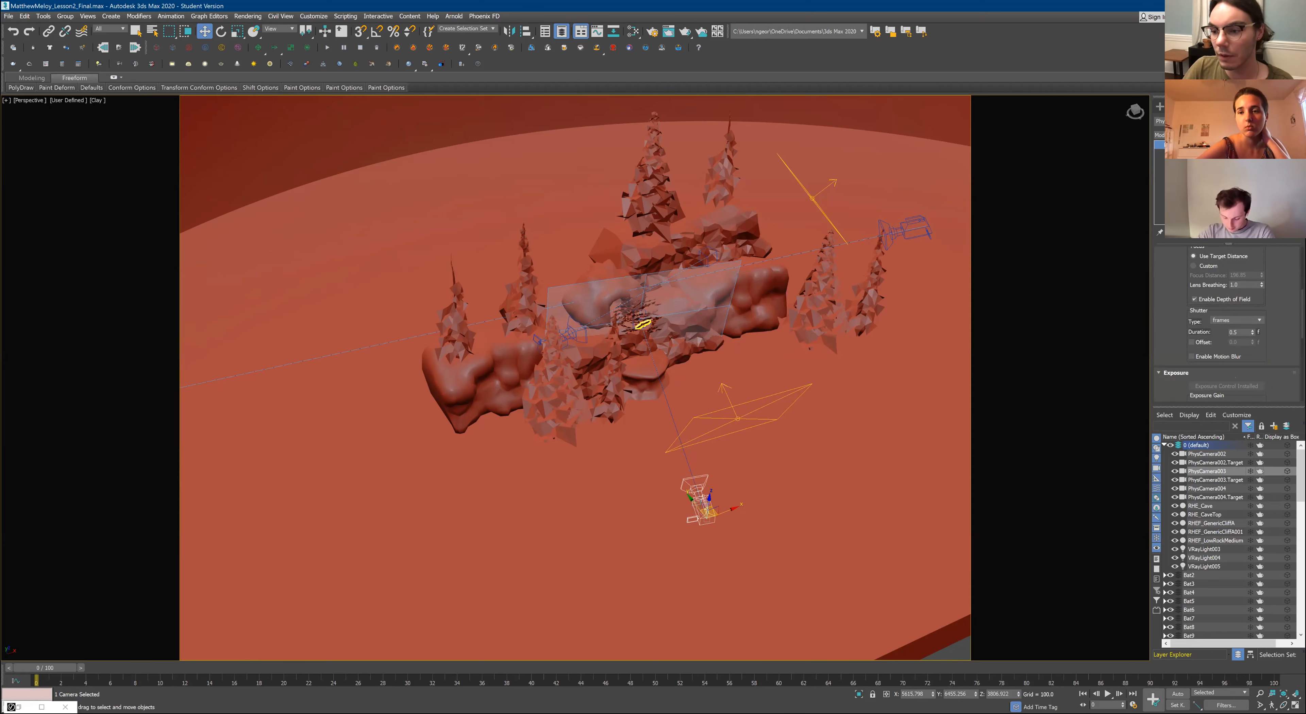
scroll(1226, 325, "up", 3)
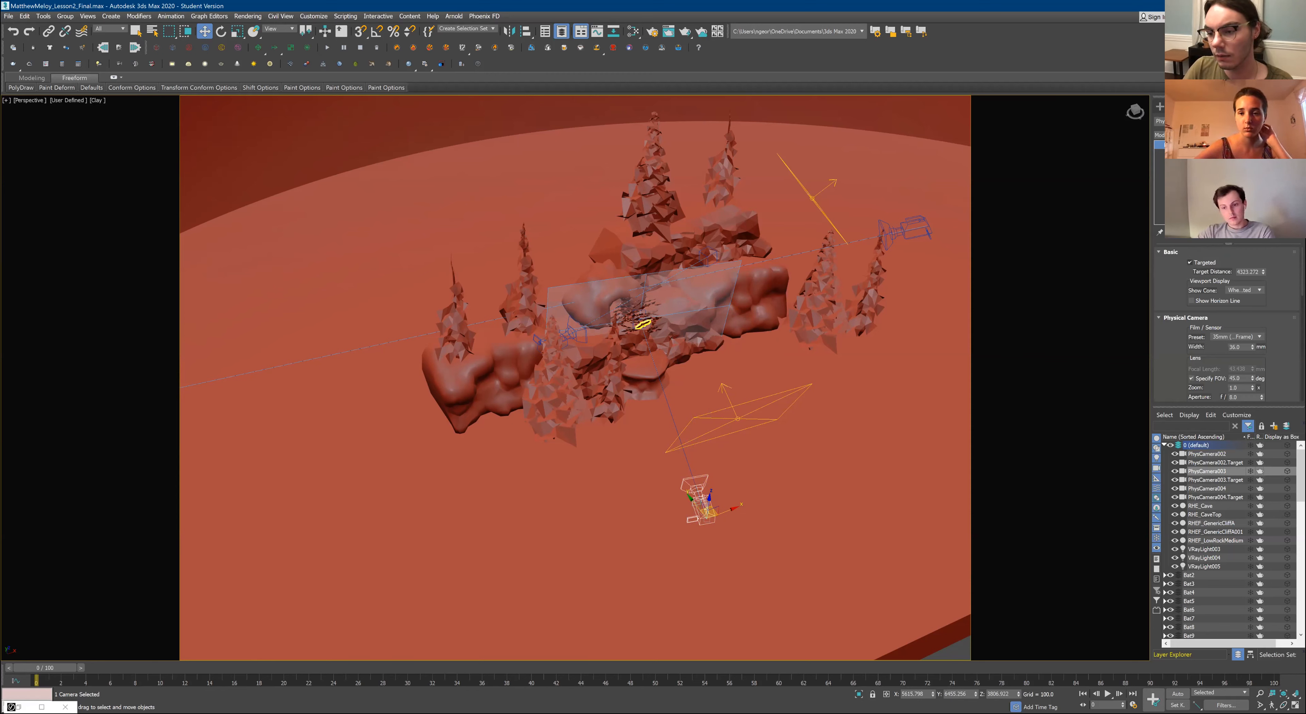
left_click(1191, 263)
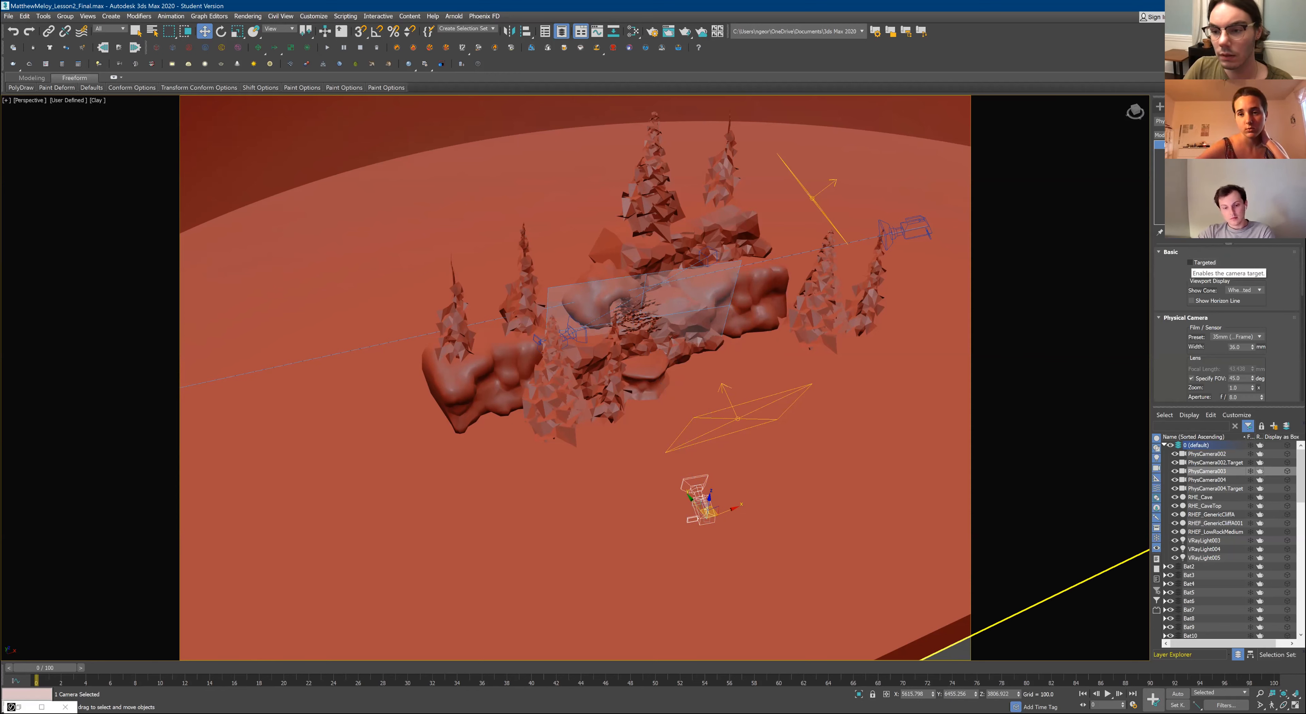
left_click(1190, 263)
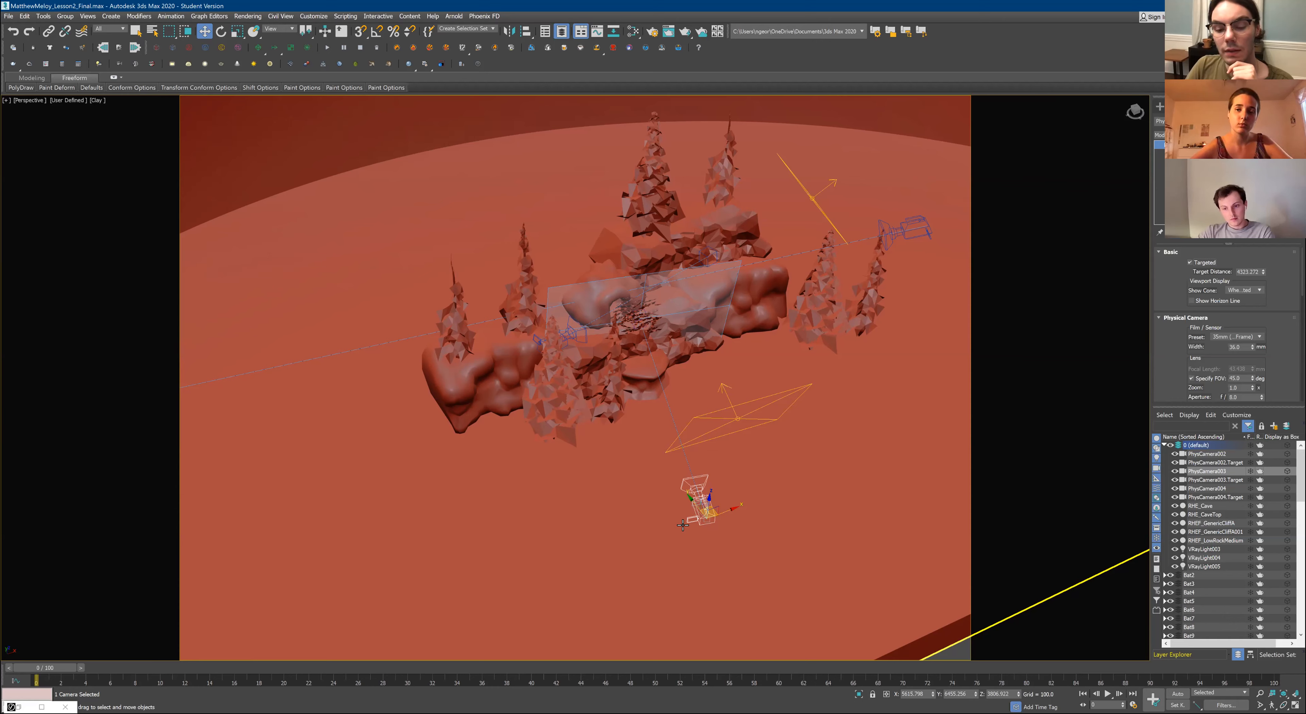
left_click_drag(730, 509, 485, 496)
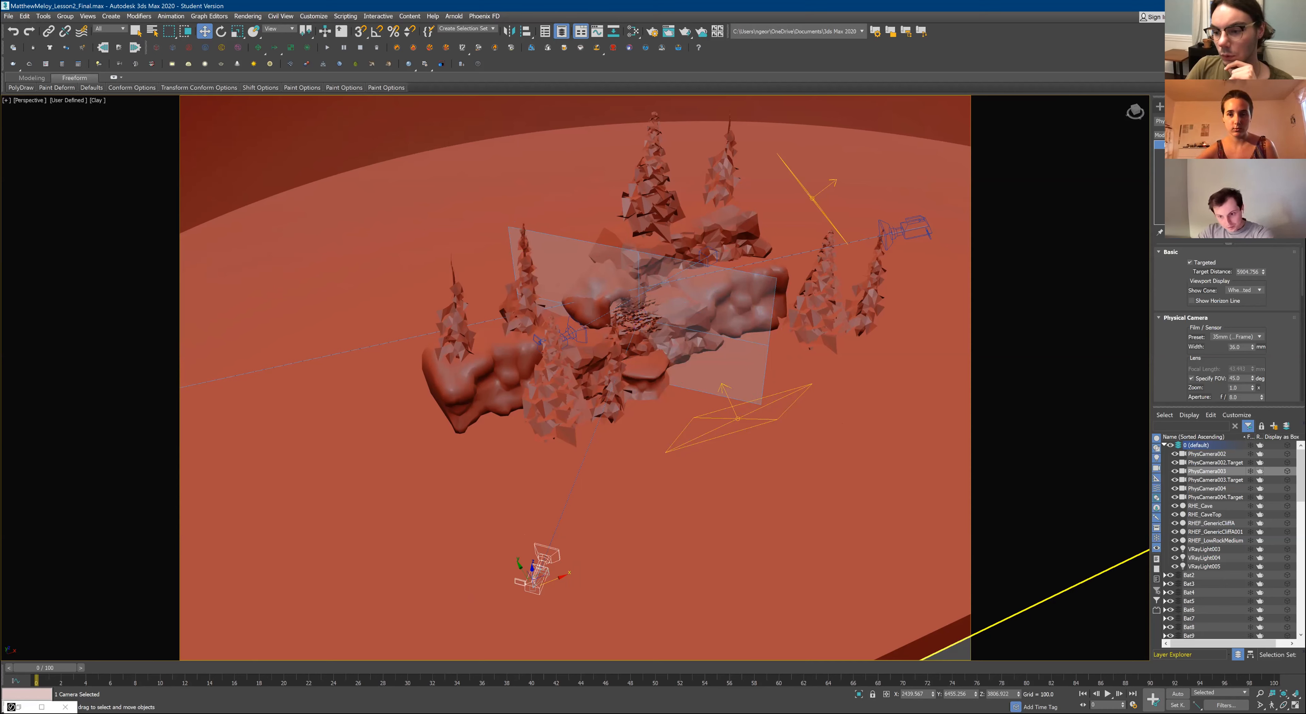
Restrict the selection filter to cameras so that only cameras can be picked in the scene
left_click(661, 561)
left_click_drag(587, 532, 390, 145)
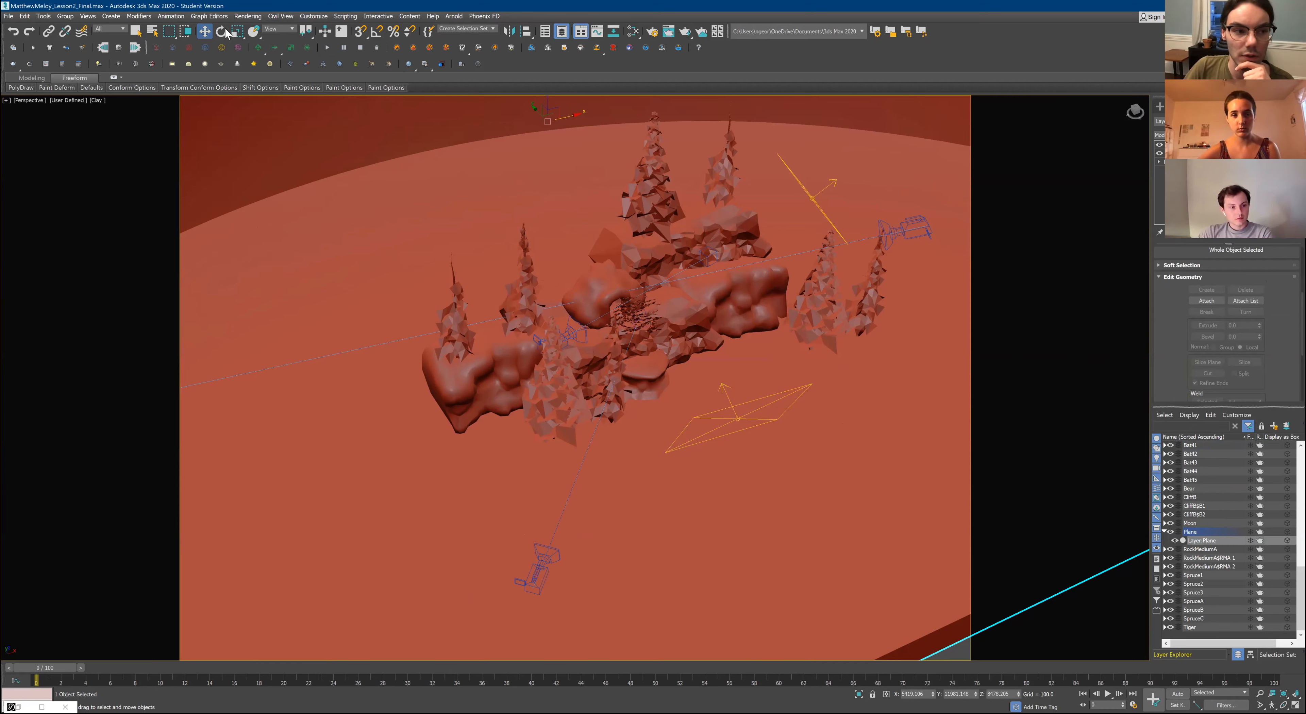
left_click(277, 29)
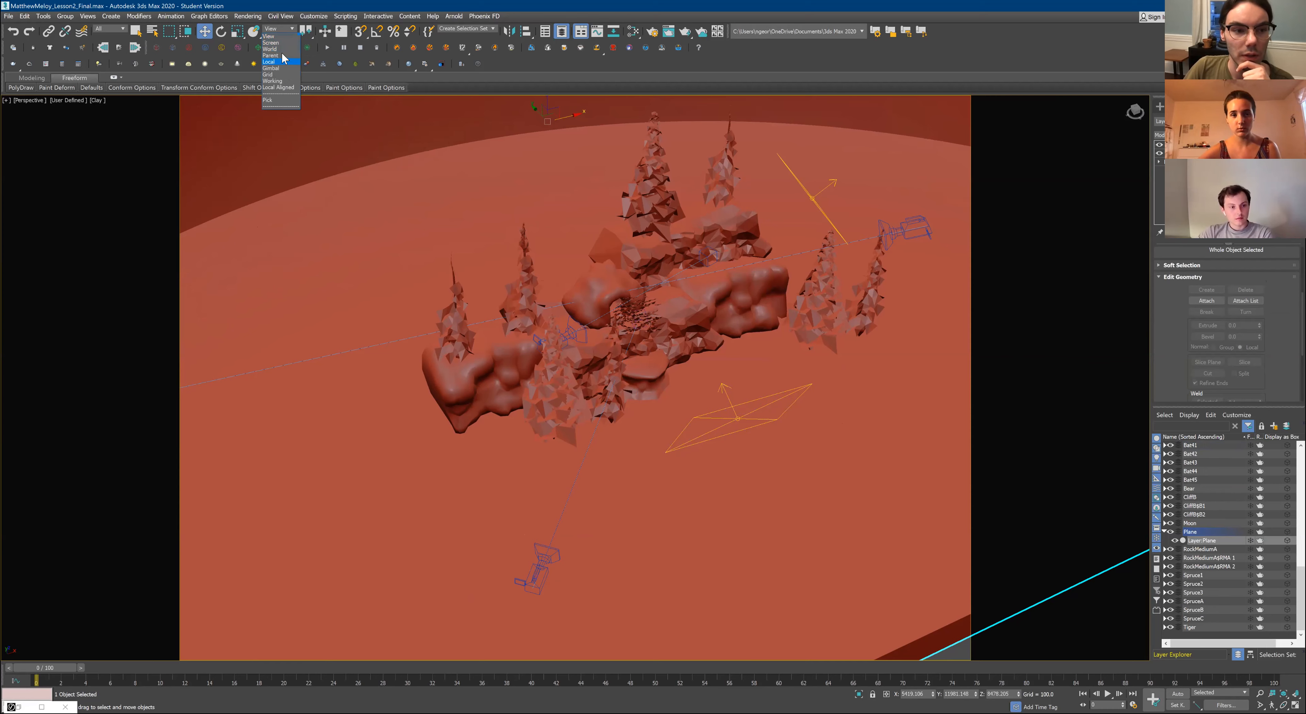
left_click(287, 28)
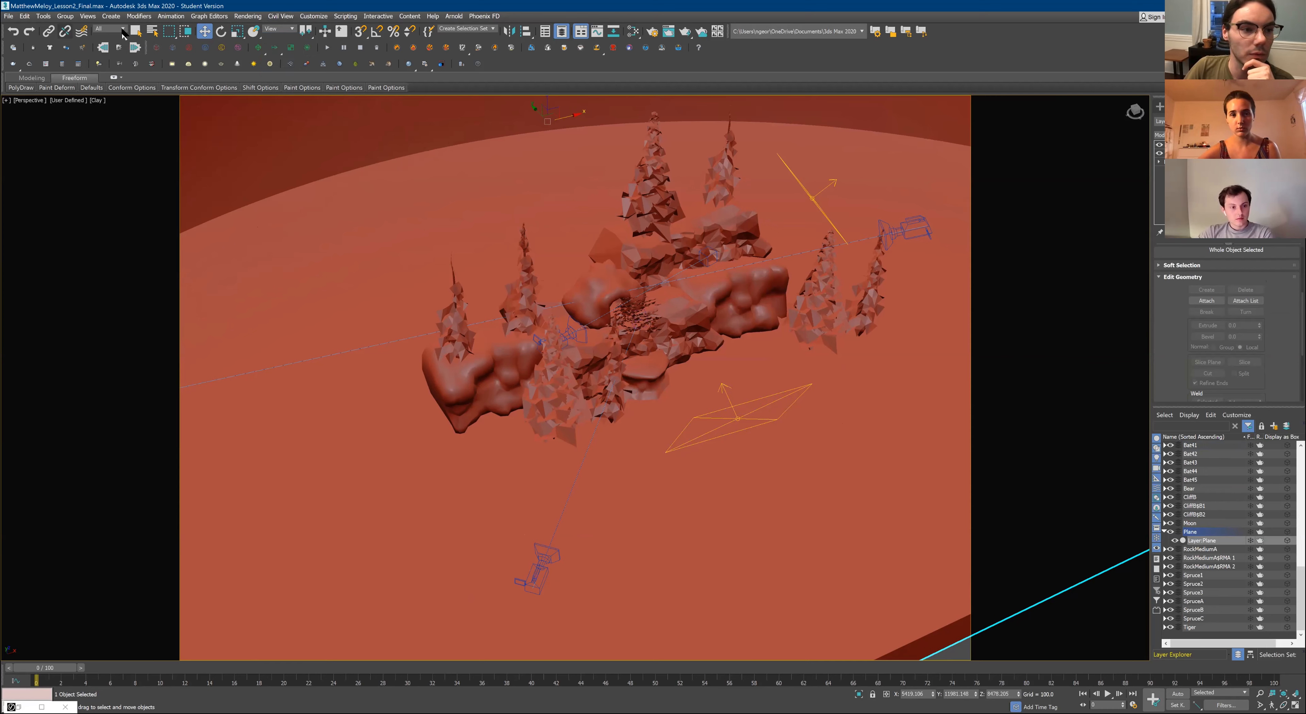
left_click(116, 31)
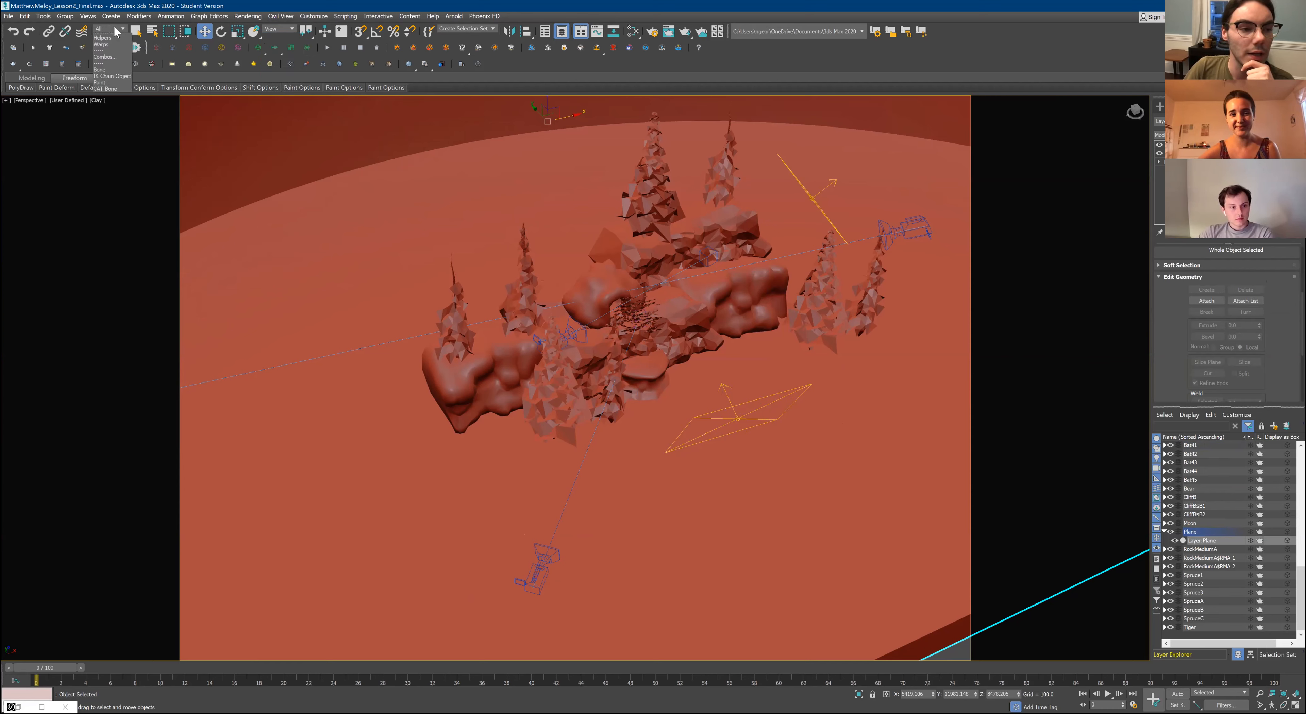
left_click(106, 61)
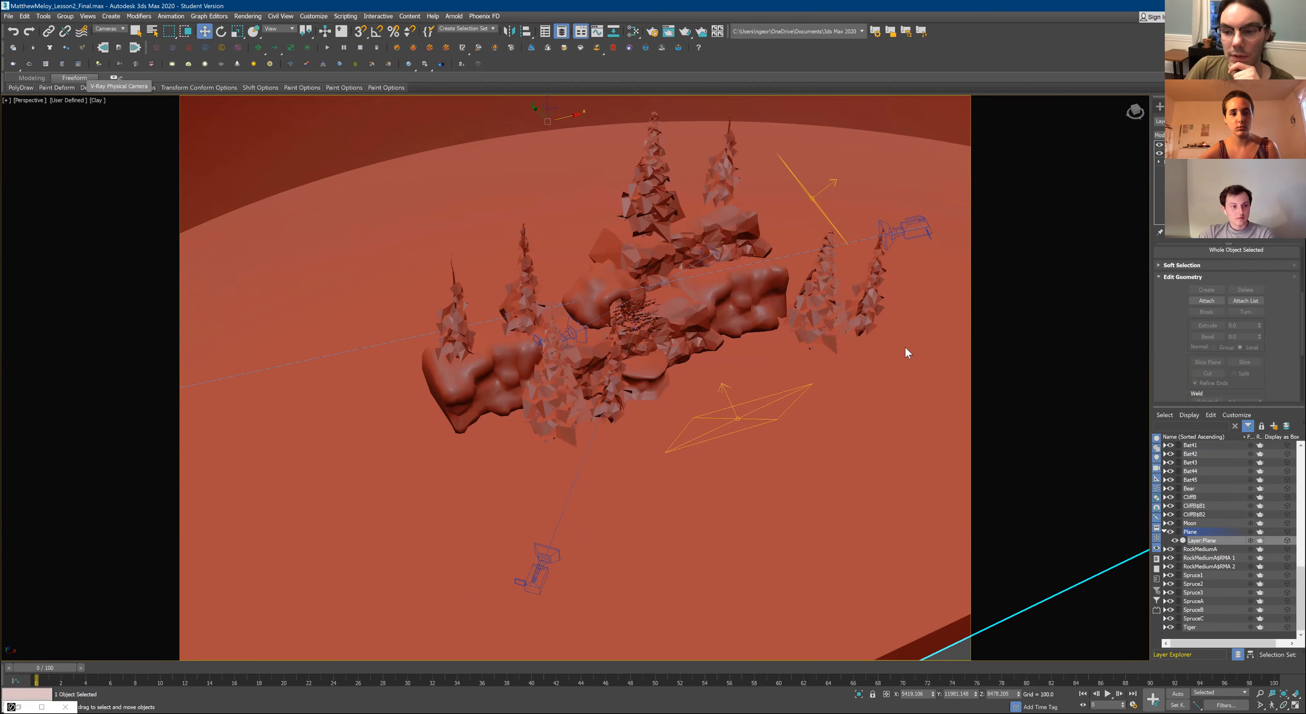
Select PhysCamera003 in front of the rocks and move it sideways along X while it keeps aiming at its target
left_click(731, 418)
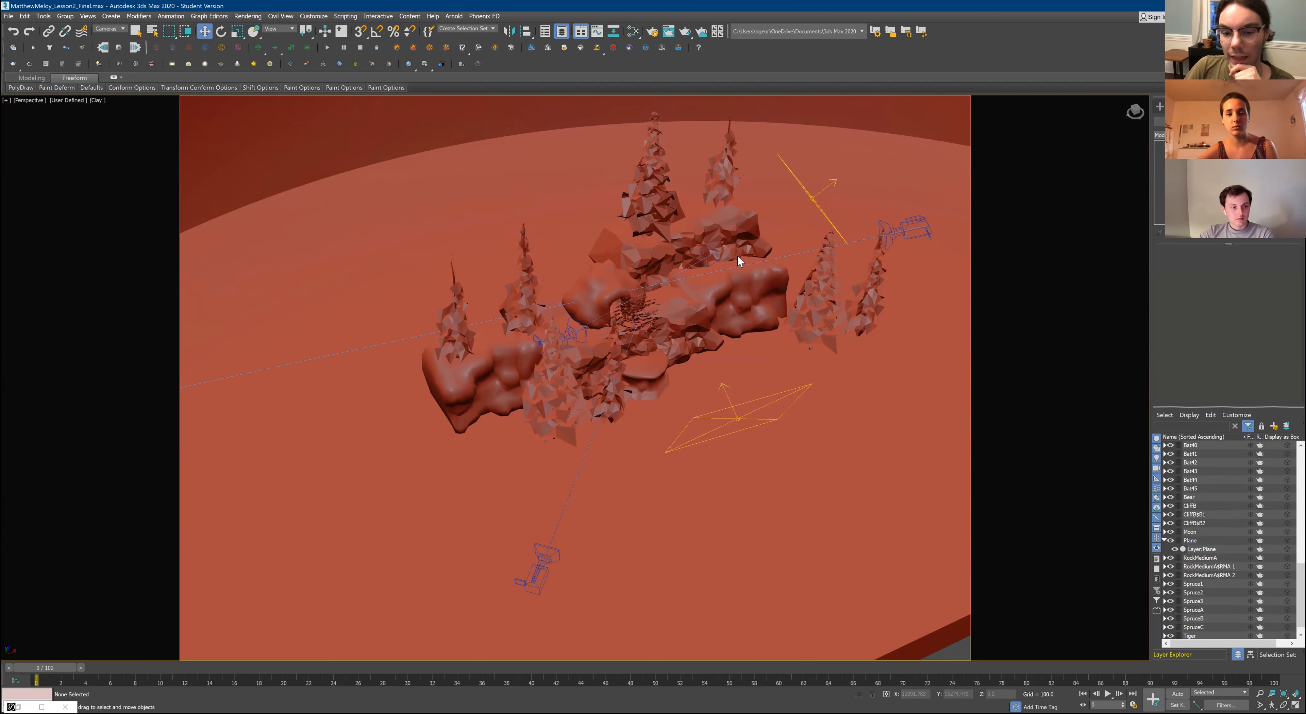
left_click(799, 255)
left_click(557, 527)
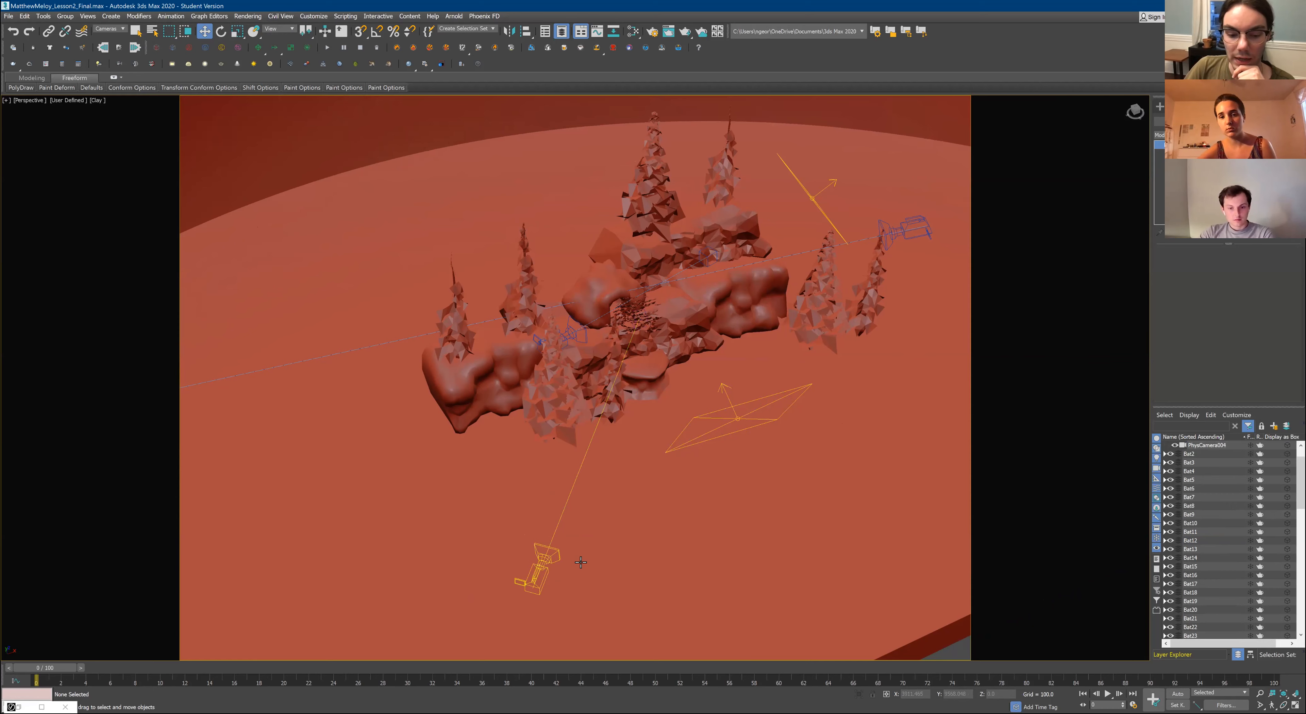
left_click(545, 563)
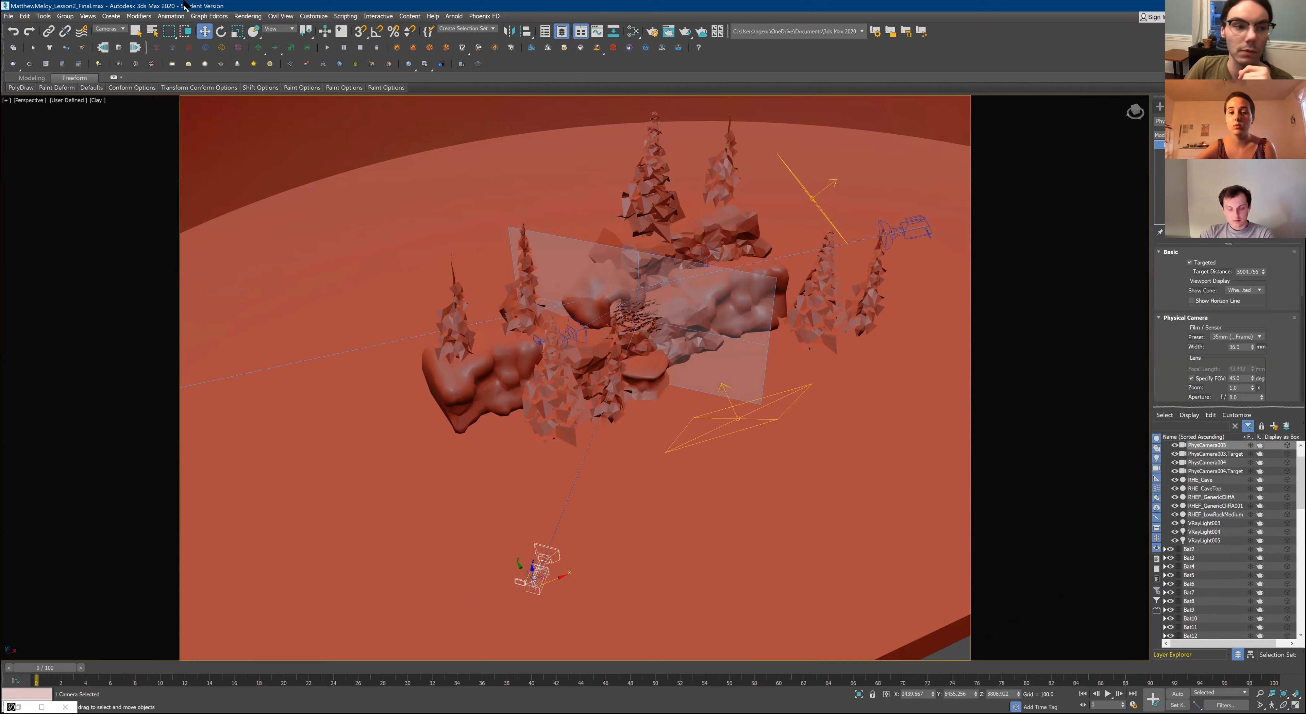
left_click(121, 29)
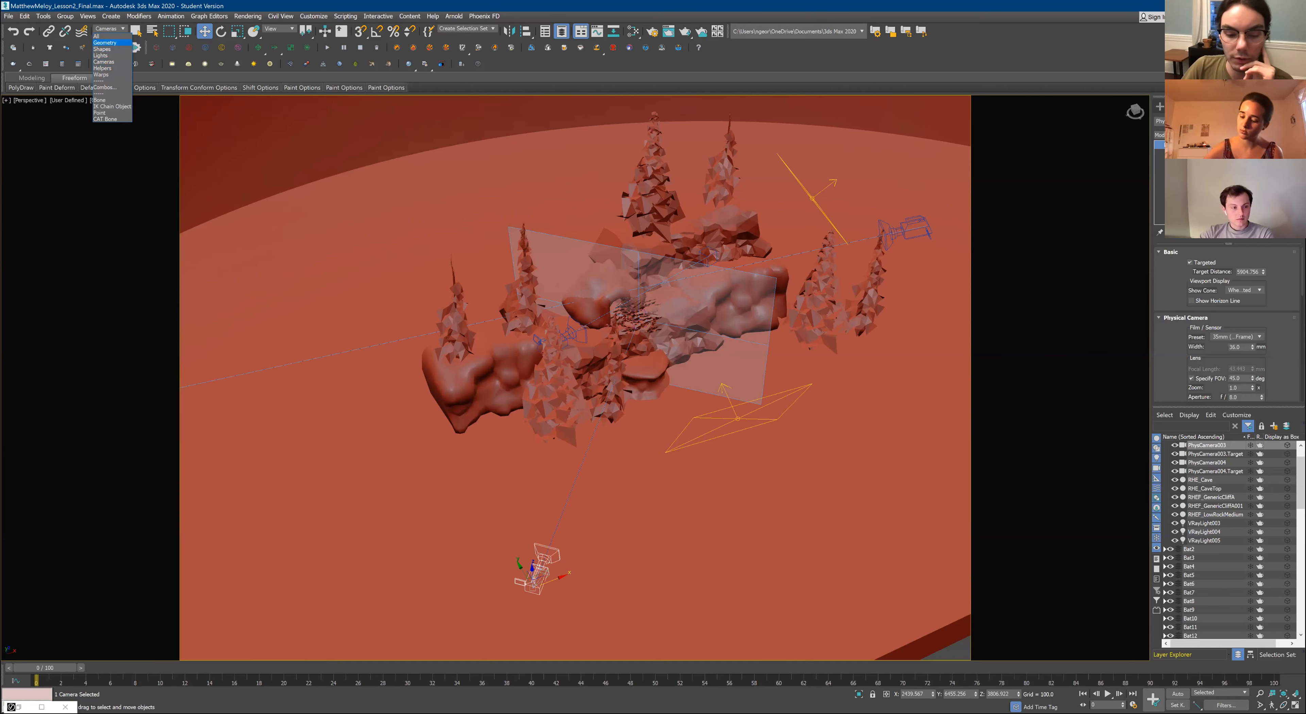
left_click(561, 577)
left_click_drag(562, 577, 809, 399)
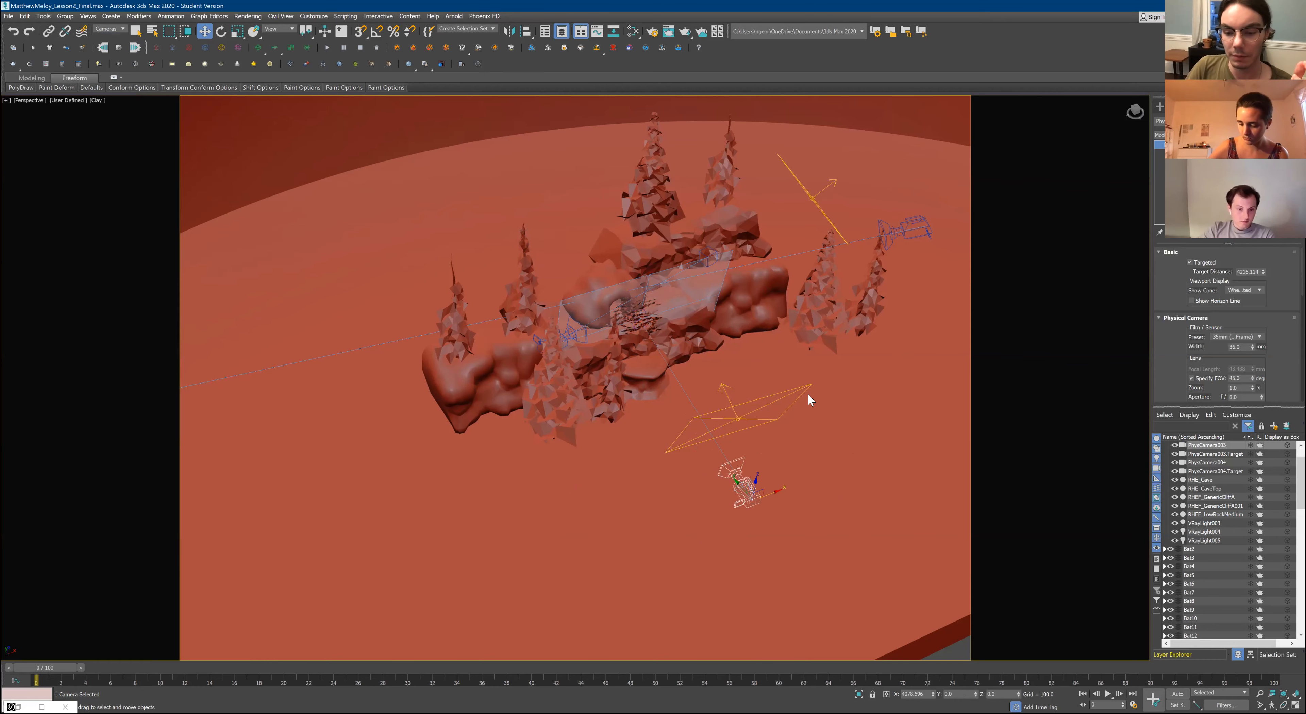
Show all four viewports, raise PhysCamera003 slightly, and move it along Y closer to the rocks
left_click(7, 100)
left_click(38, 109)
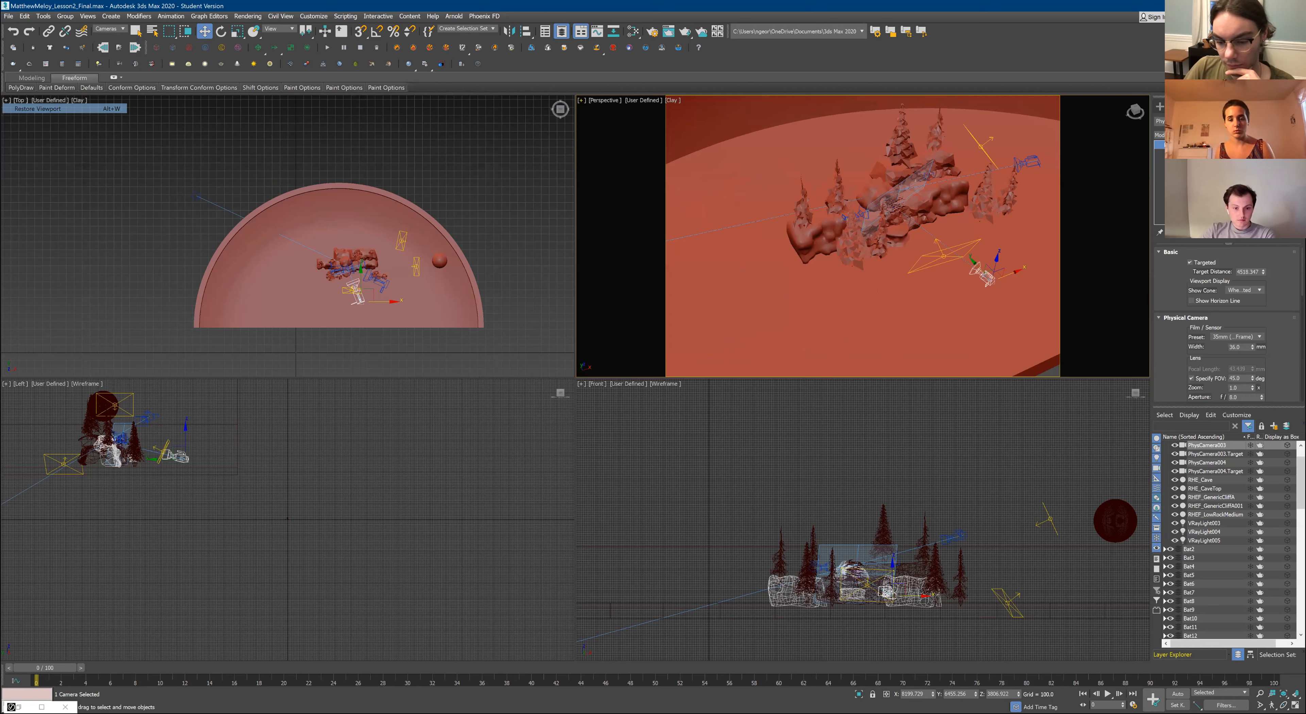
right_click(888, 458)
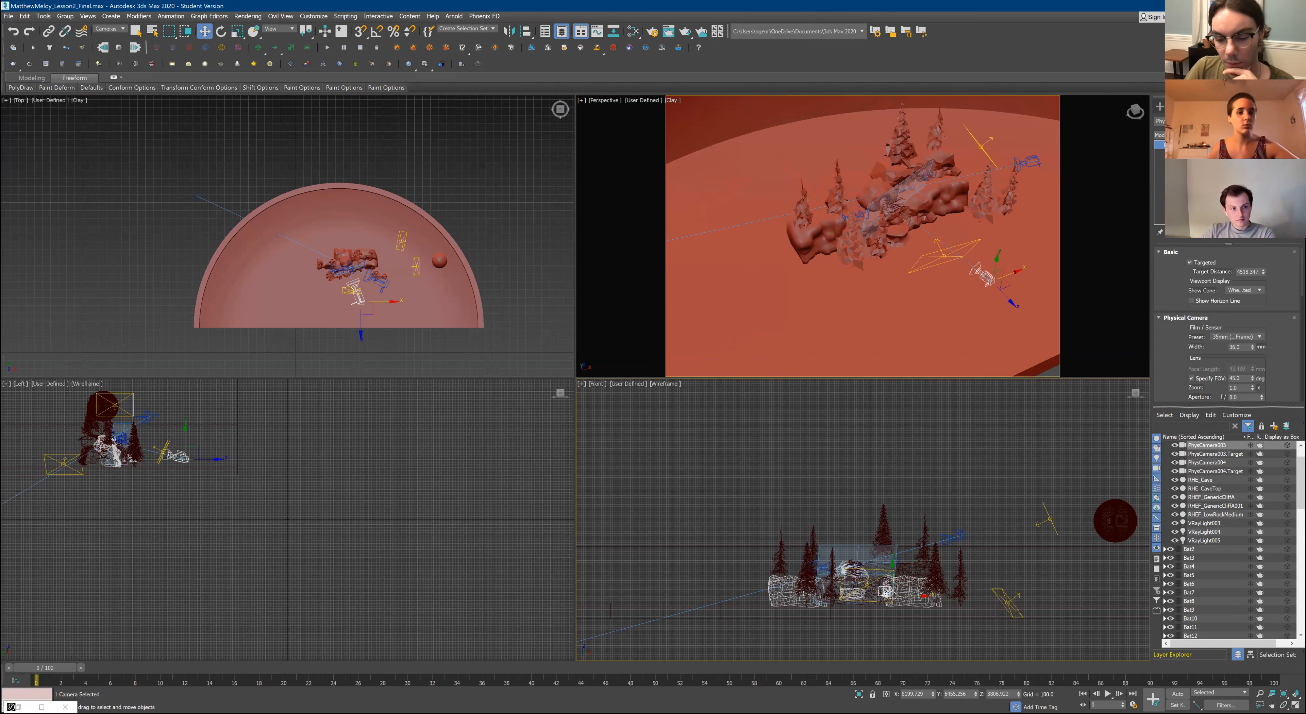
left_click_drag(893, 558, 893, 463)
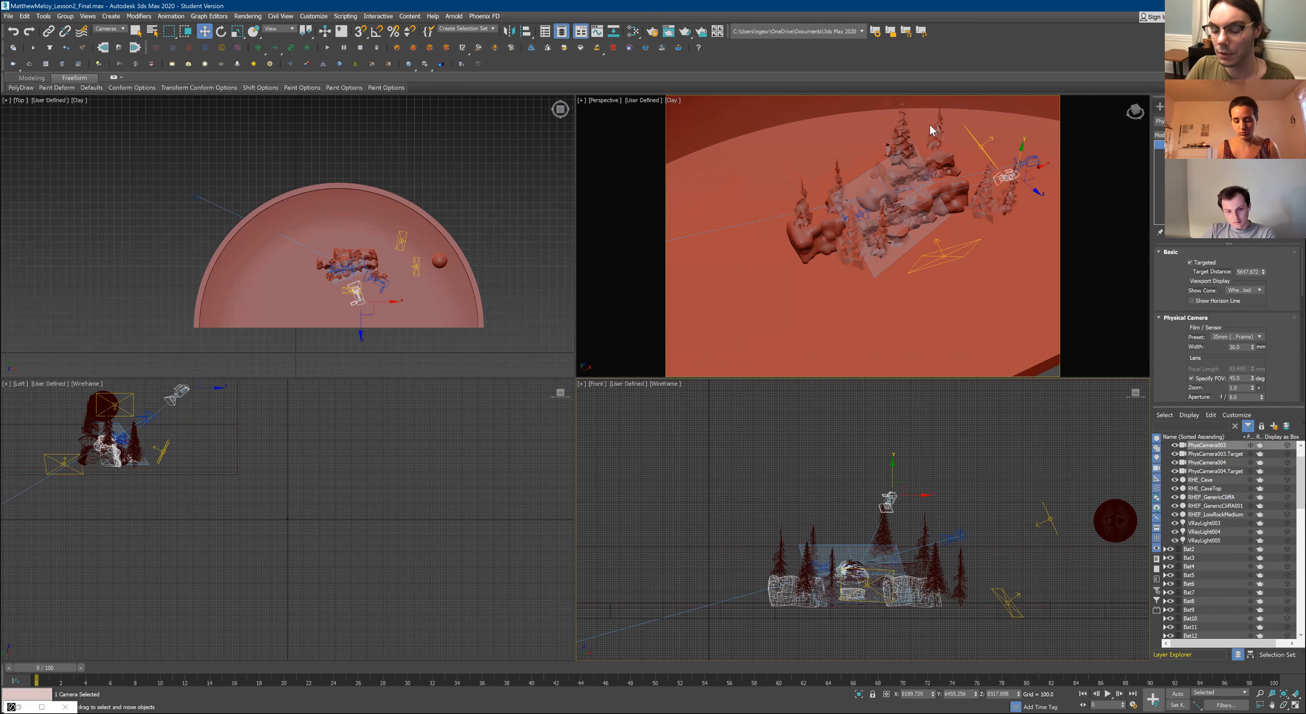
left_click_drag(893, 465, 911, 514)
left_click(1005, 278)
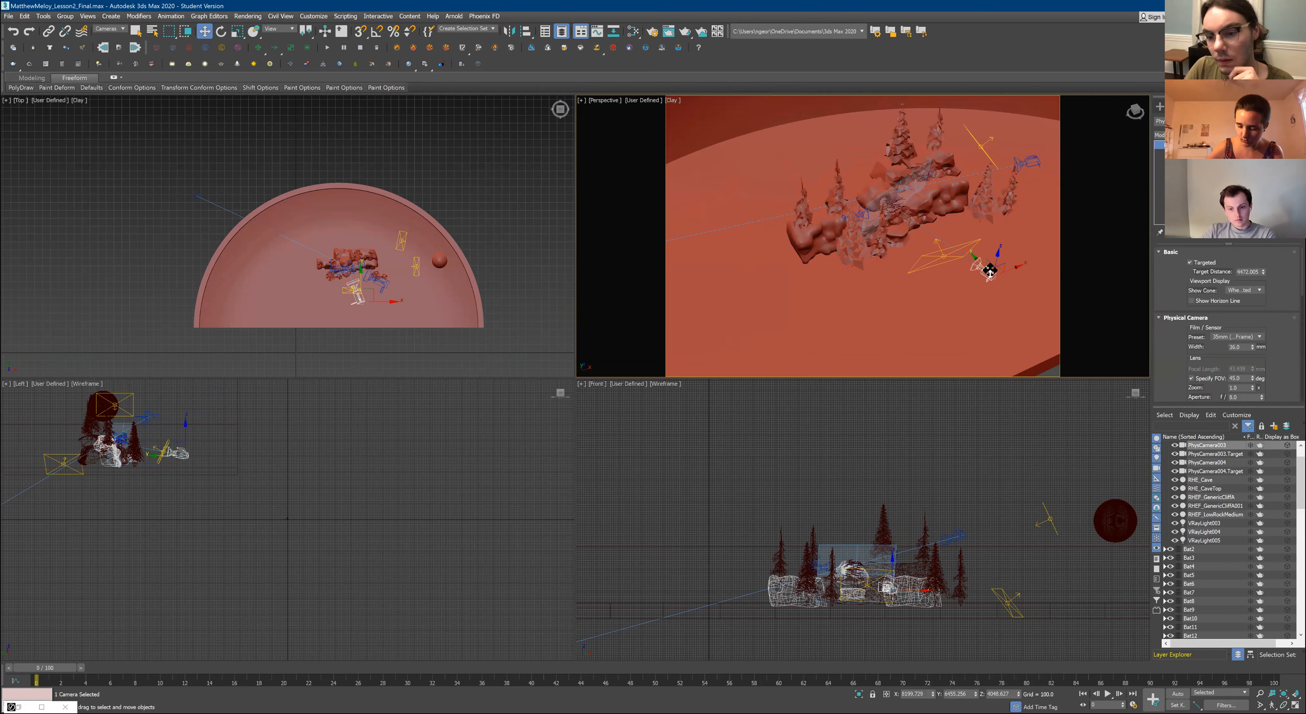
left_click_drag(986, 269, 918, 249)
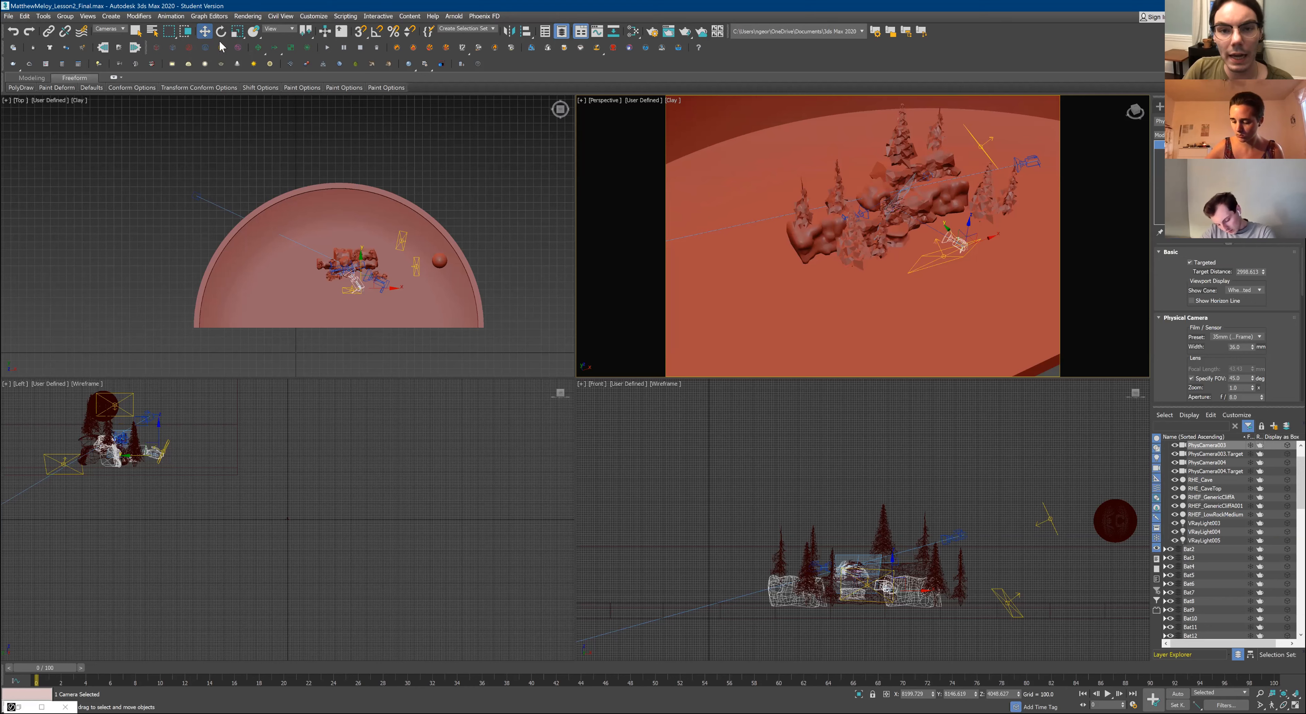
Open the Environment and Effects settings and delete the existing Depth of Field render effect
left_click(250, 17)
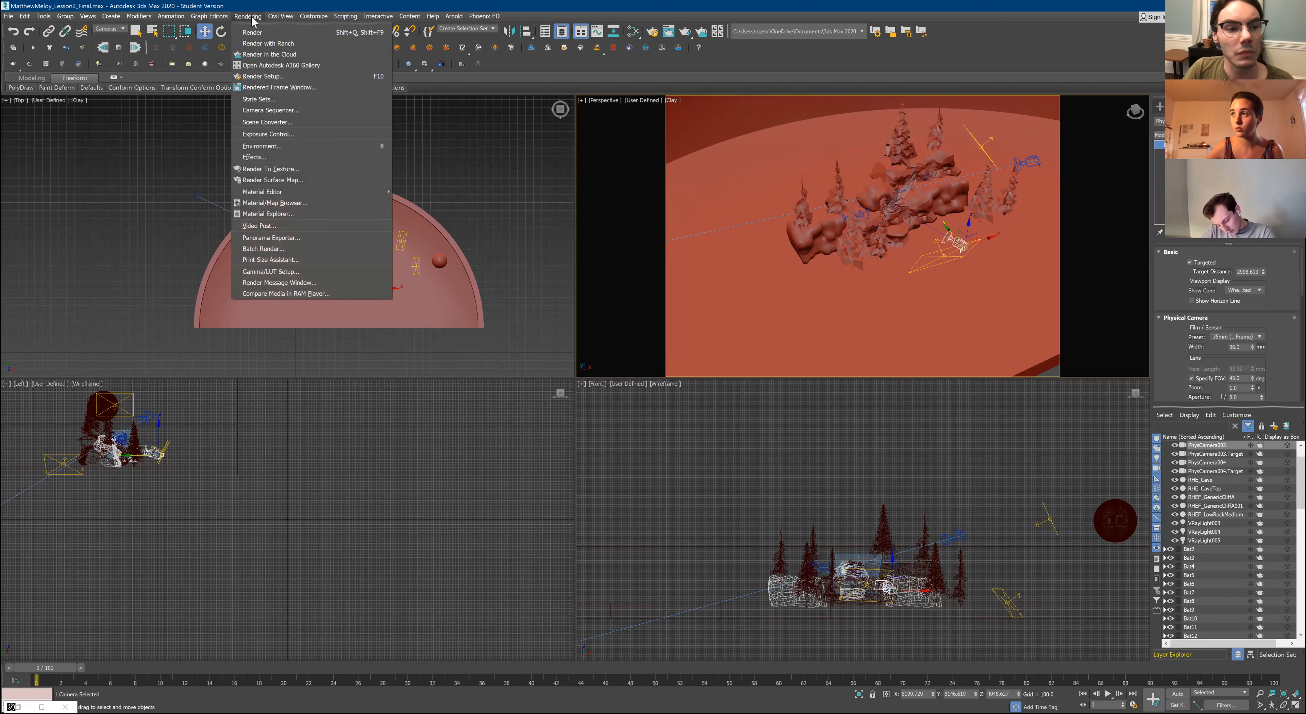
left_click(282, 148)
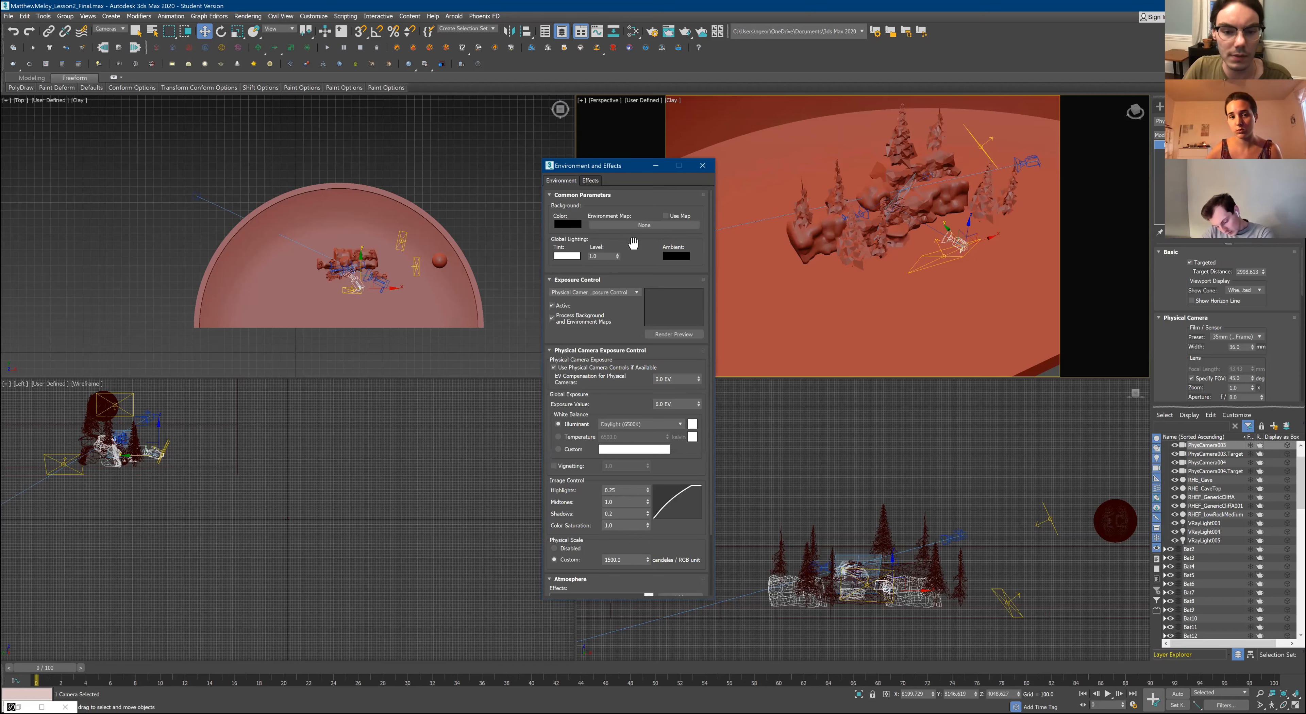
left_click(590, 183)
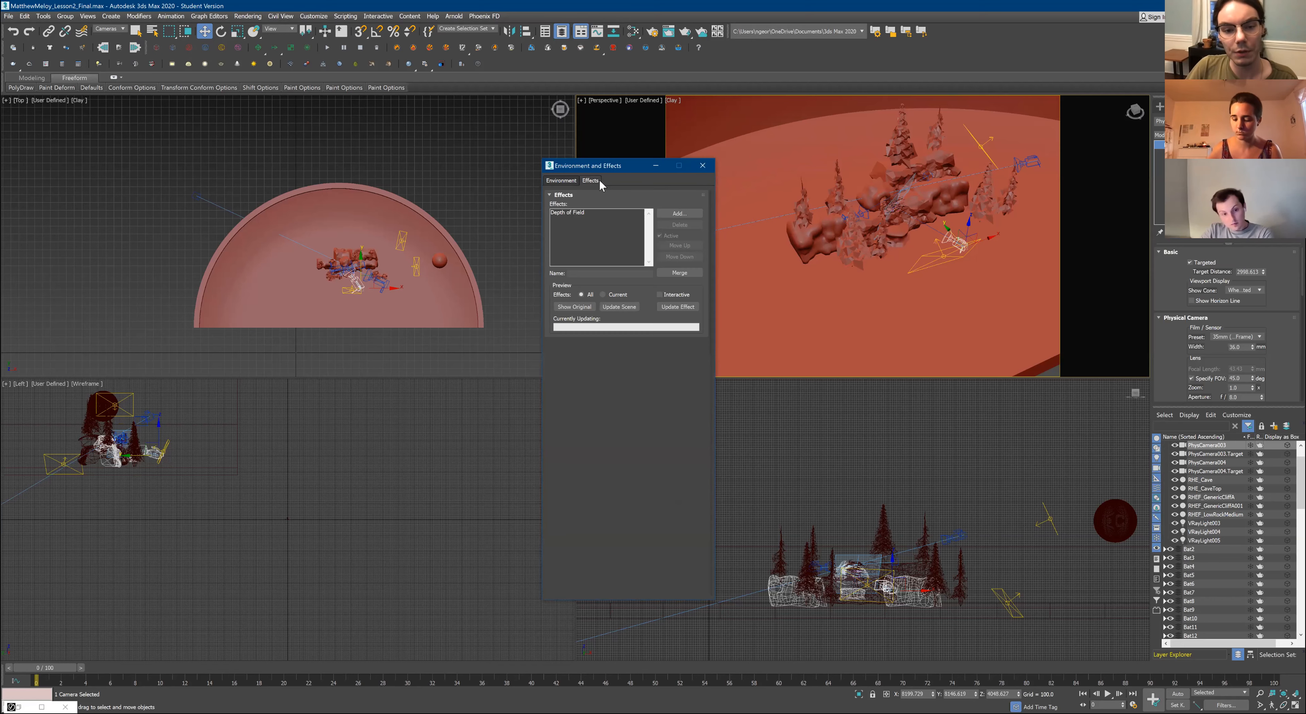
left_click(576, 213)
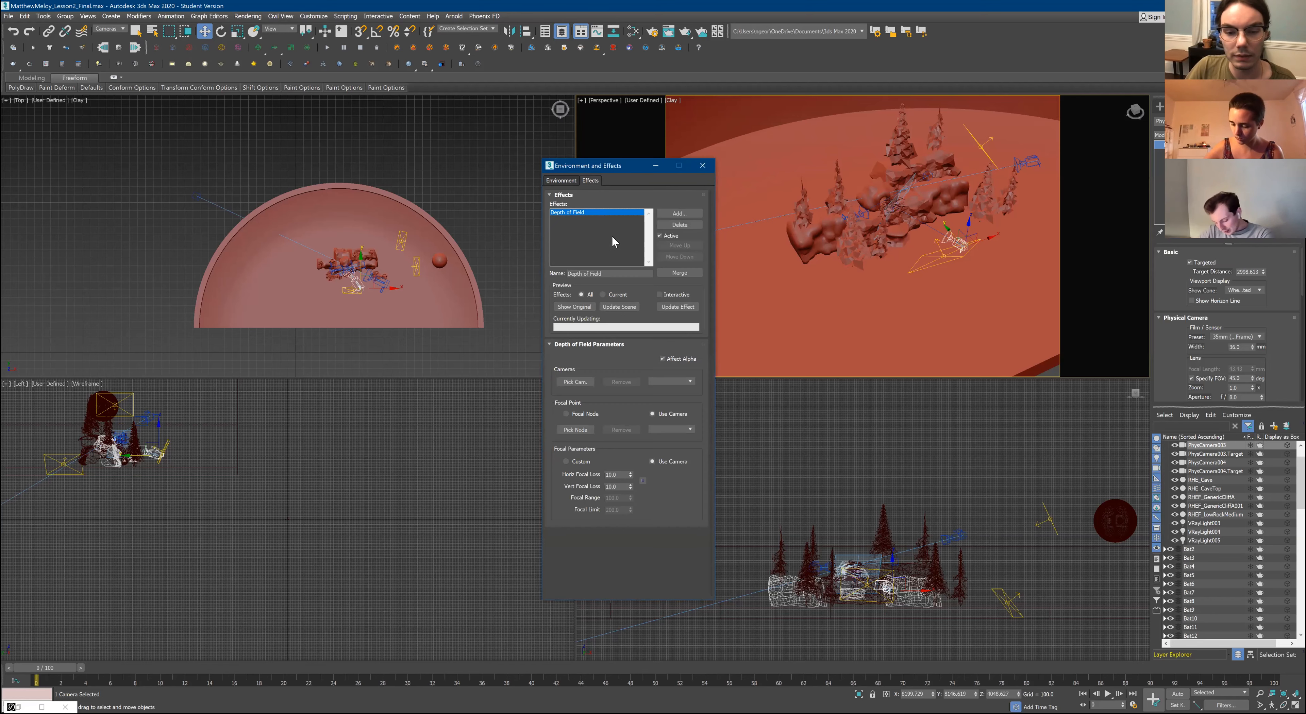
left_click(679, 225)
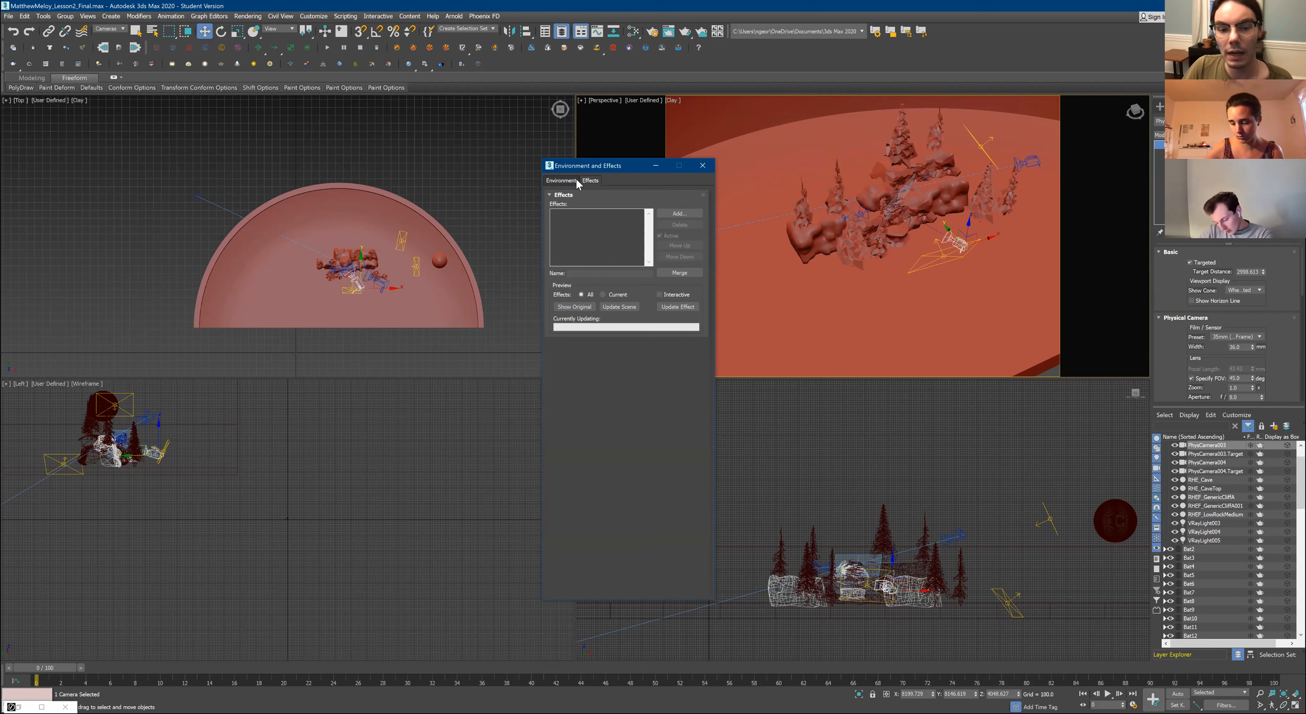
Add a new Depth of Field render effect and pick PhysCamera003 as its camera
left_click(680, 214)
left_click(577, 226)
left_click(627, 299)
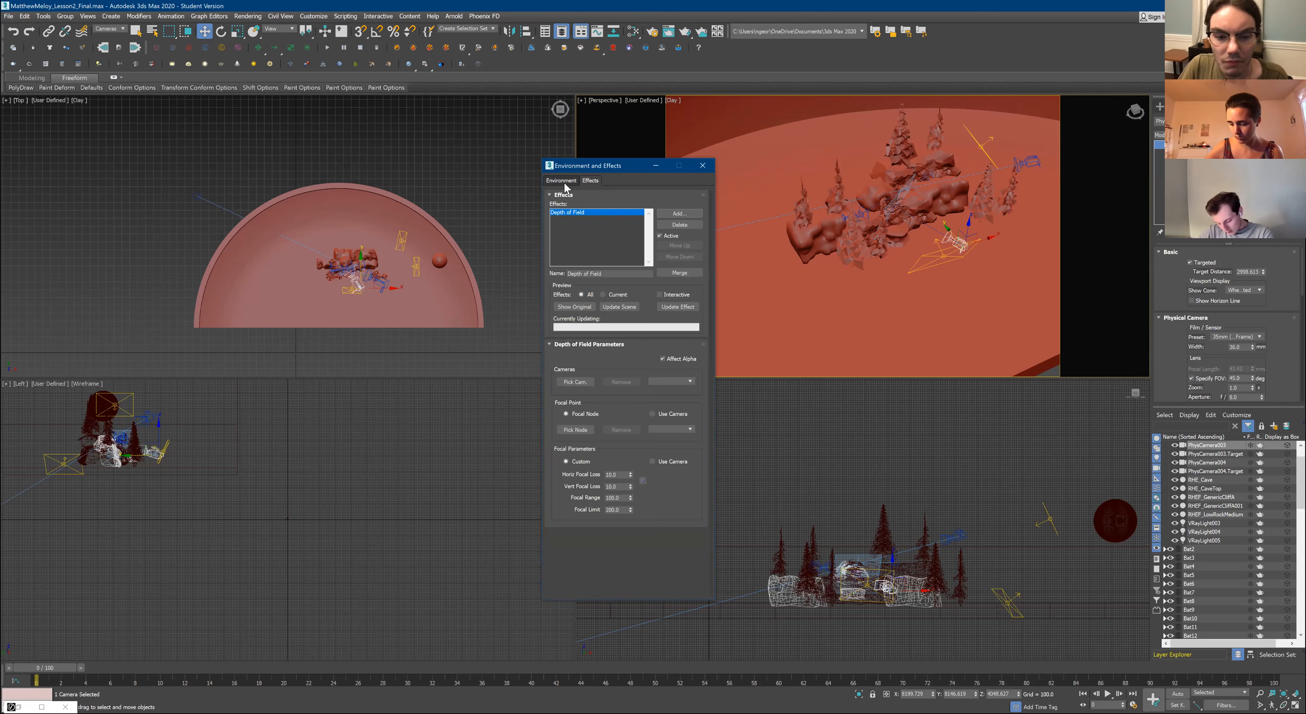
left_click(578, 382)
left_click(687, 382)
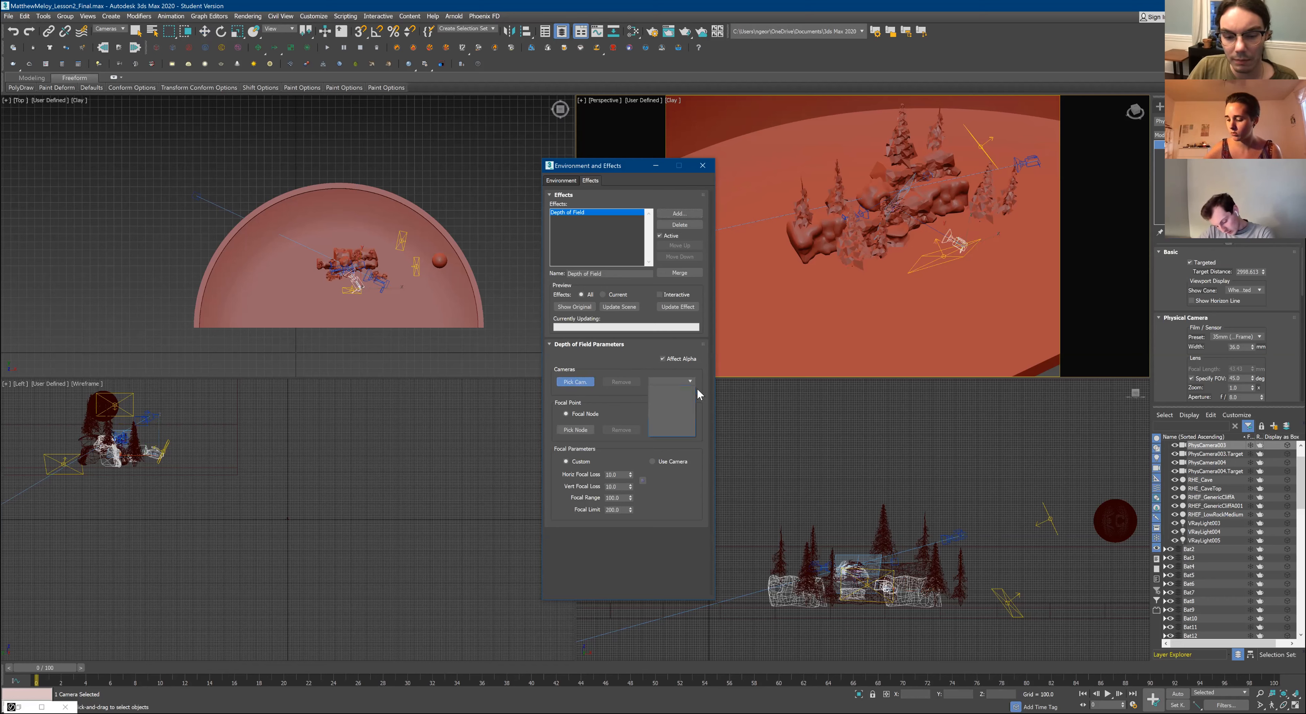
left_click(378, 279)
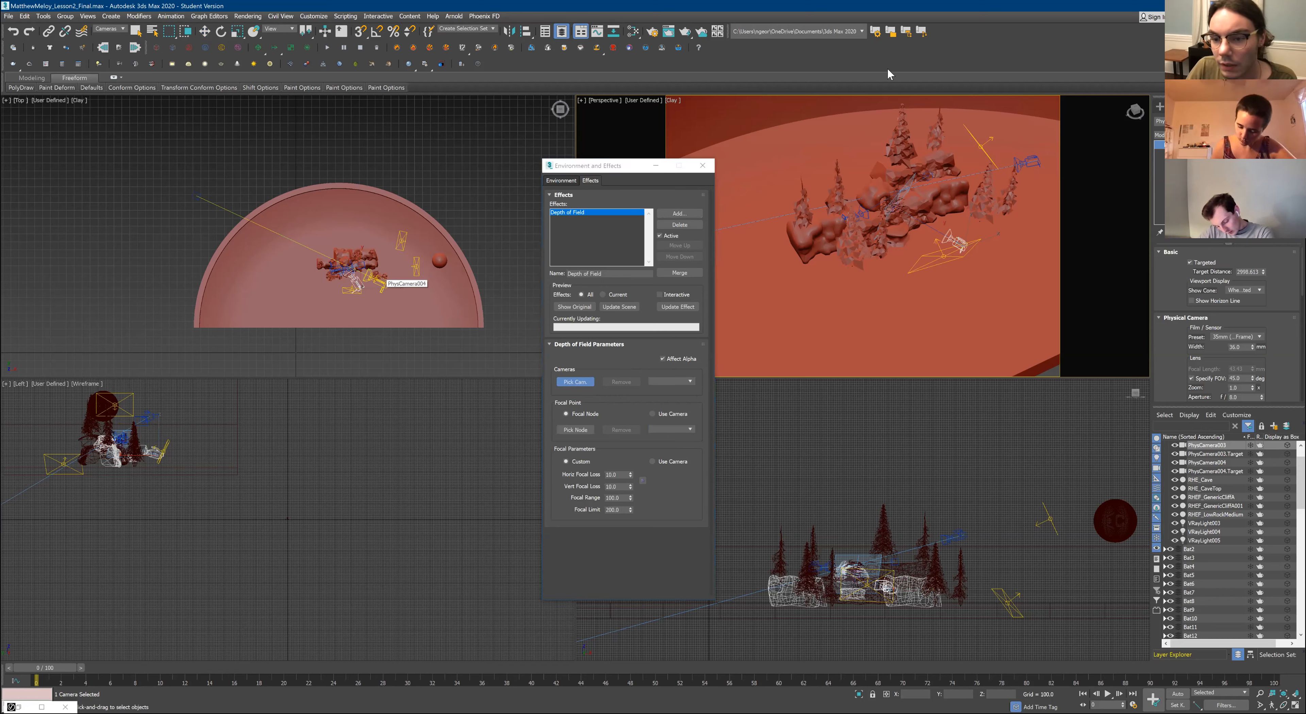
left_click(953, 236)
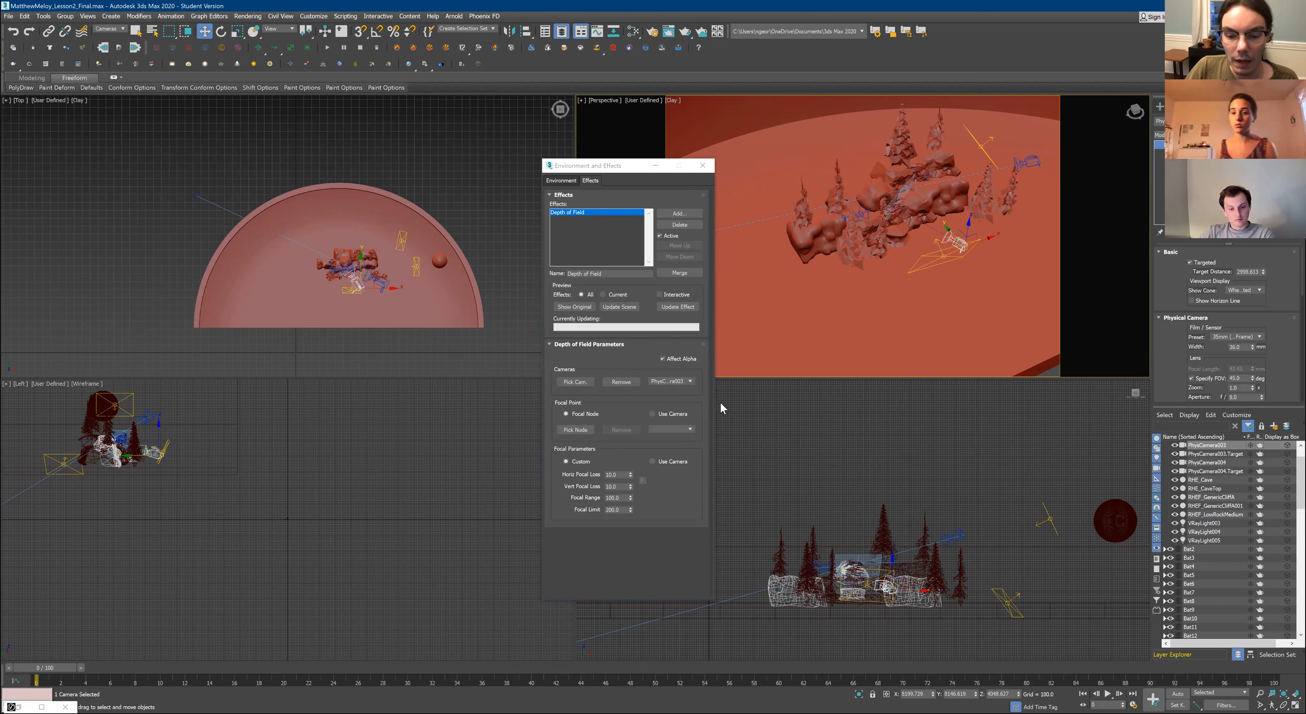
Set both the focal point and the focal parameters of the Depth of Field effect to Use Camera, and close the effects settings
left_click(545, 514)
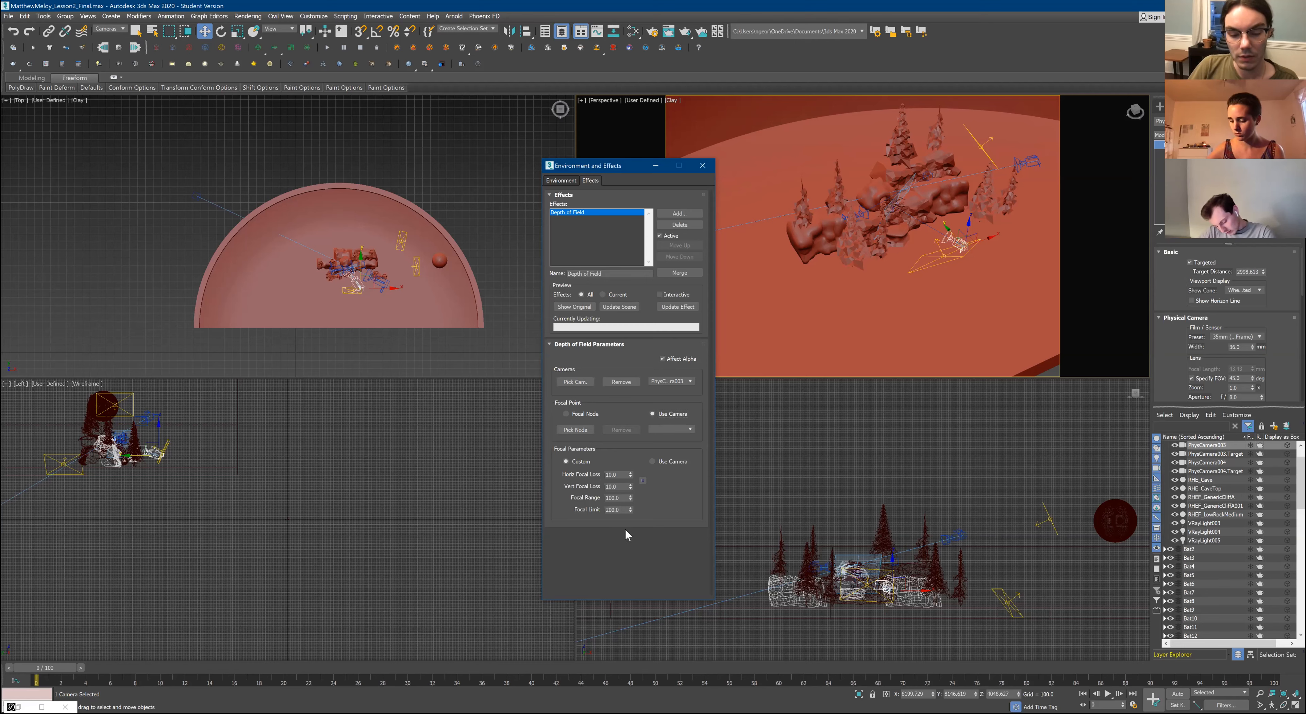
left_click(651, 460)
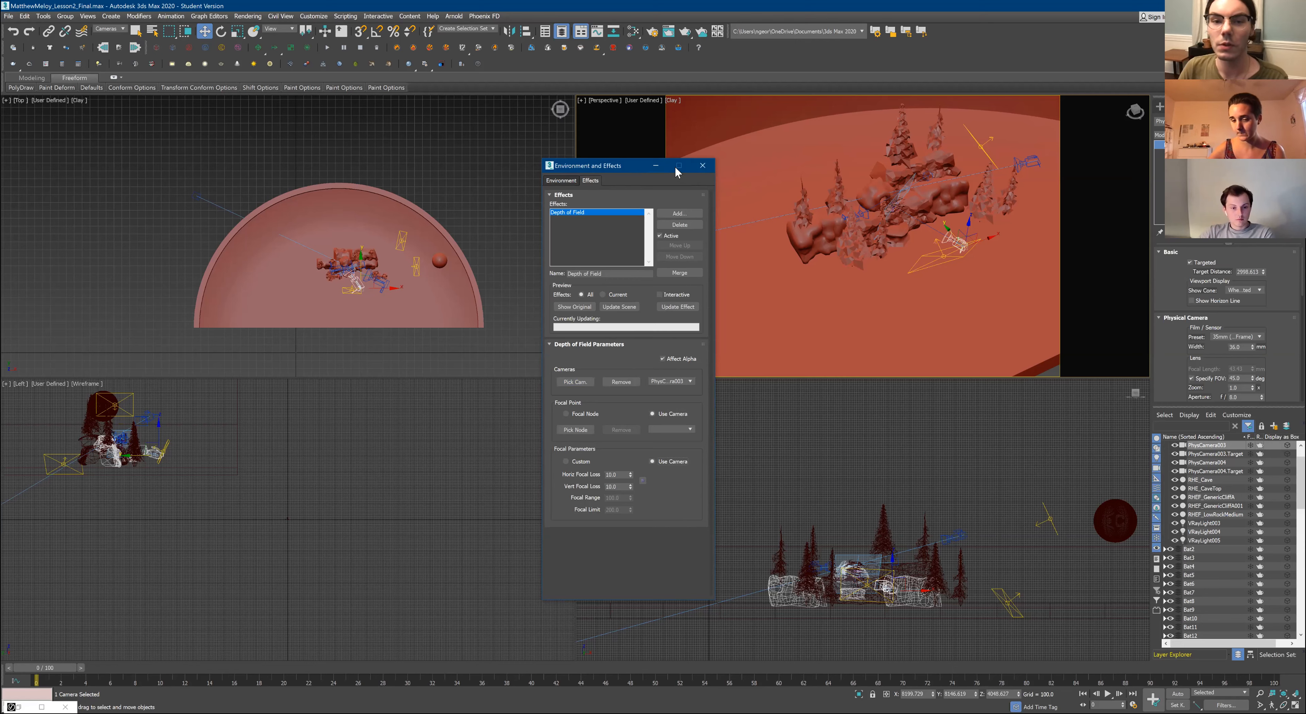
left_click(702, 166)
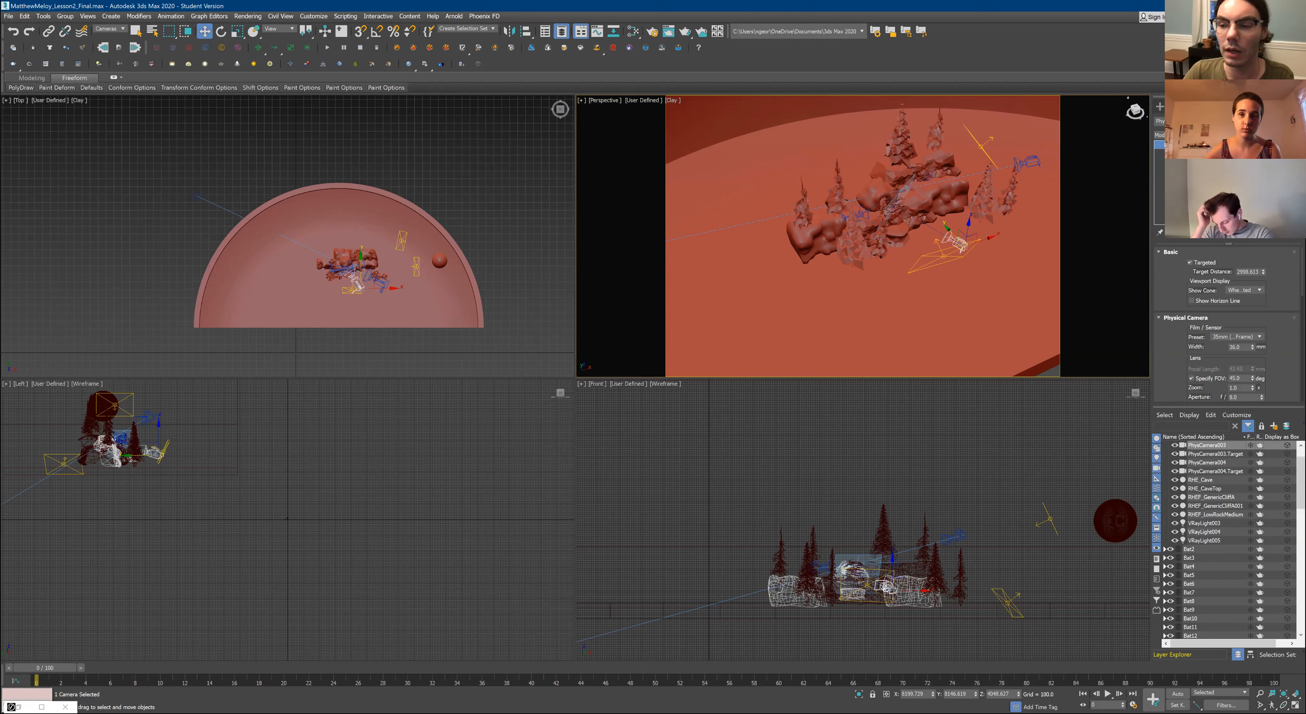
Create a V-Ray physical camera in the top view aimed at the rocks, and raise it with its target to the scene's height
left_click(1159, 107)
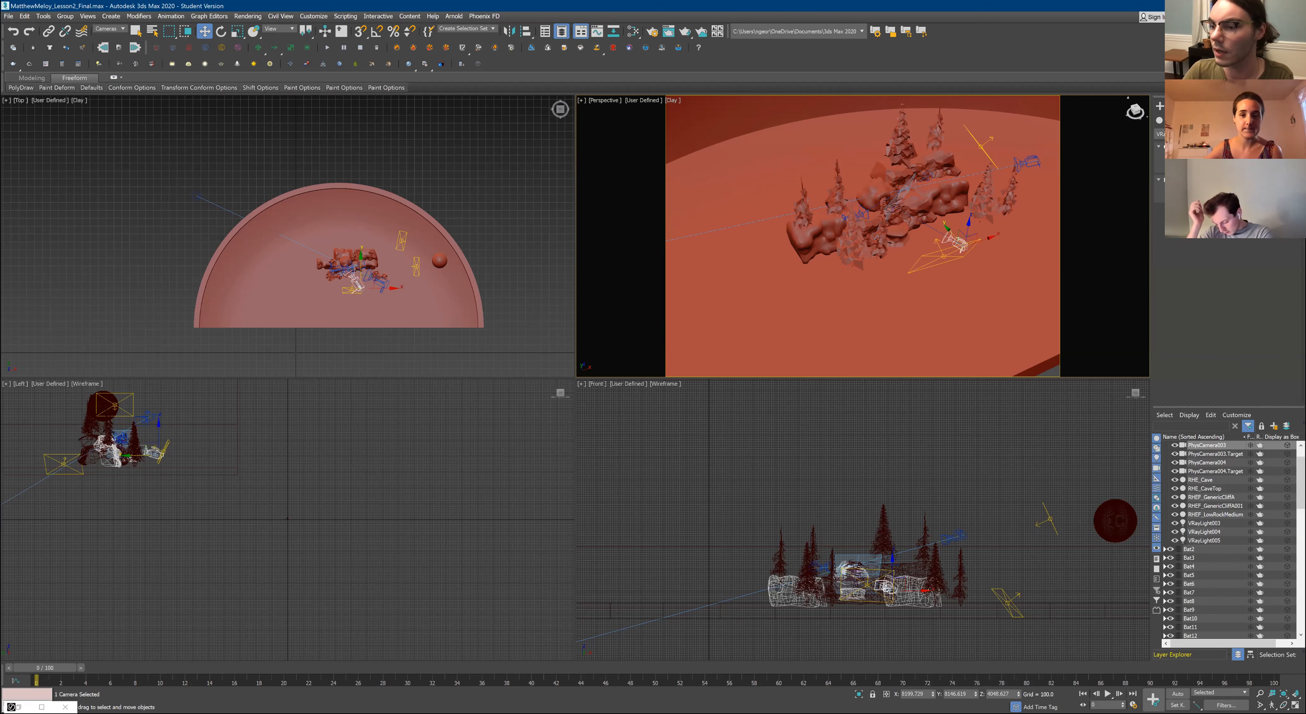
left_click(1248, 167)
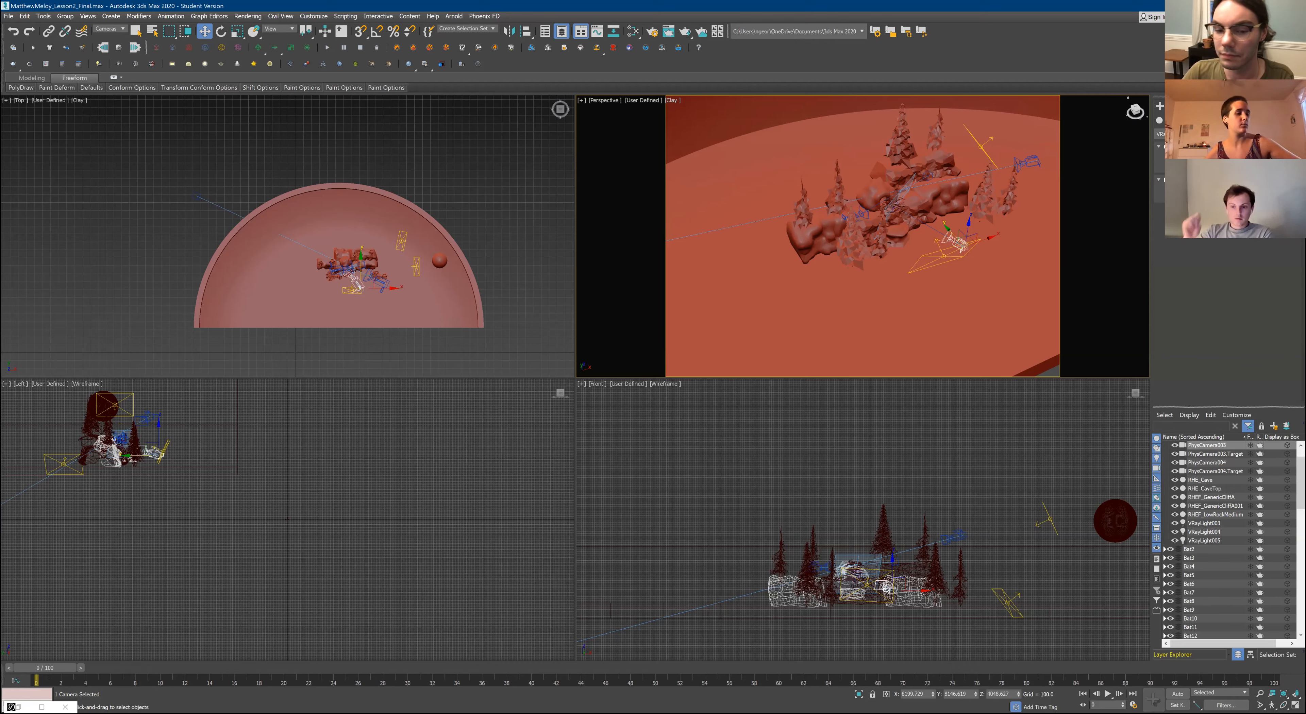
left_click_drag(349, 310, 353, 266)
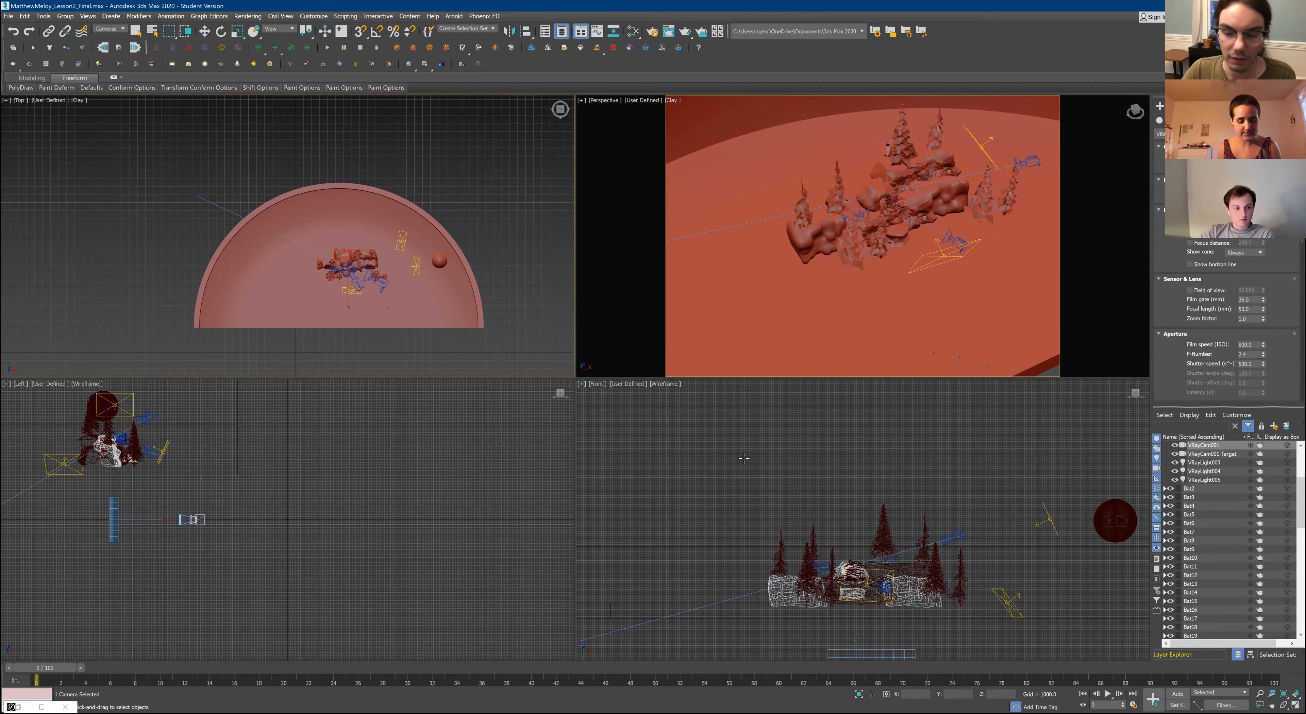
key("w")
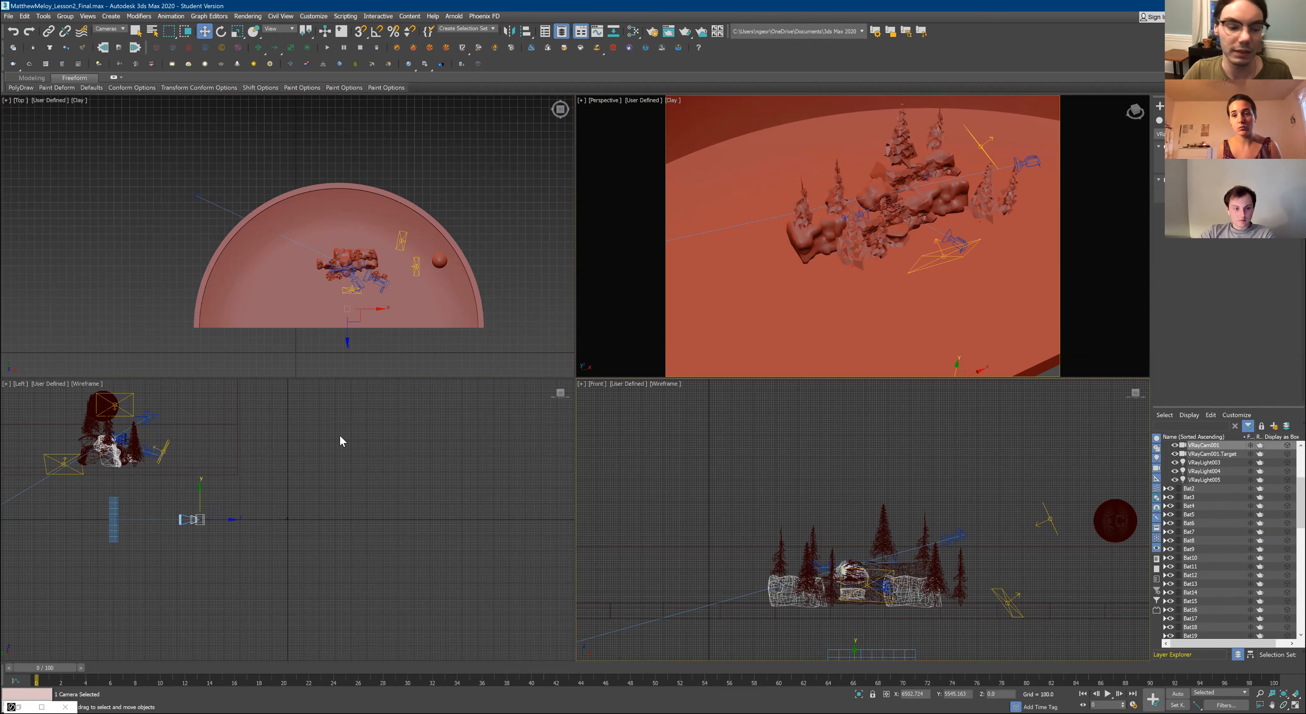
left_click_drag(170, 508, 155, 414)
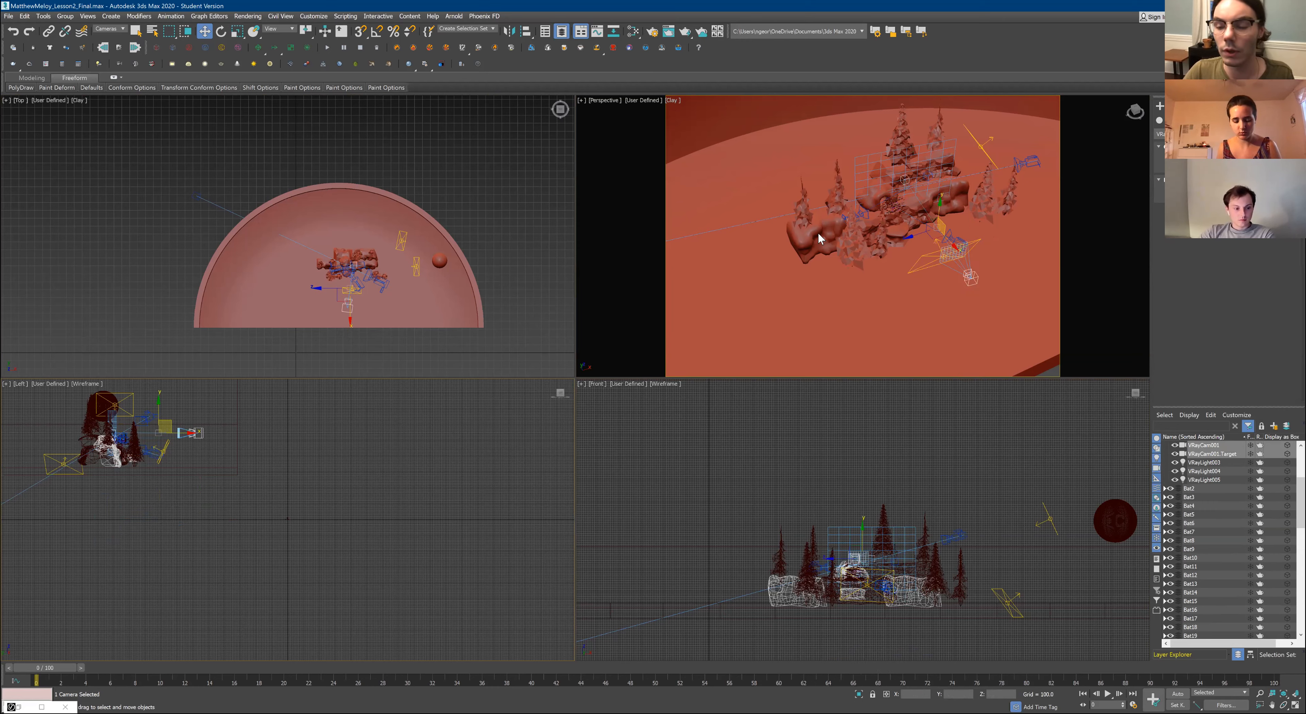
Select the V-Ray camera's target, move it in front of the cave mouth, and lower it into the swarm of bats
left_click(943, 240)
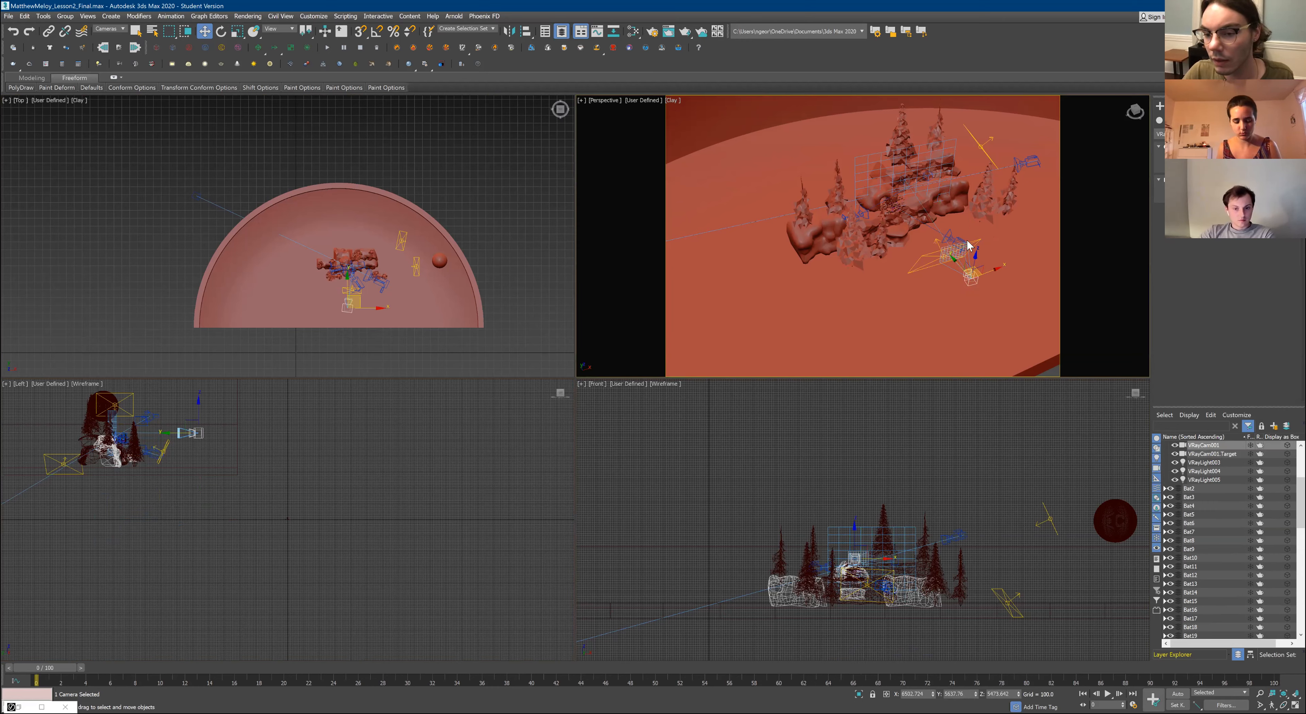
left_click(907, 175)
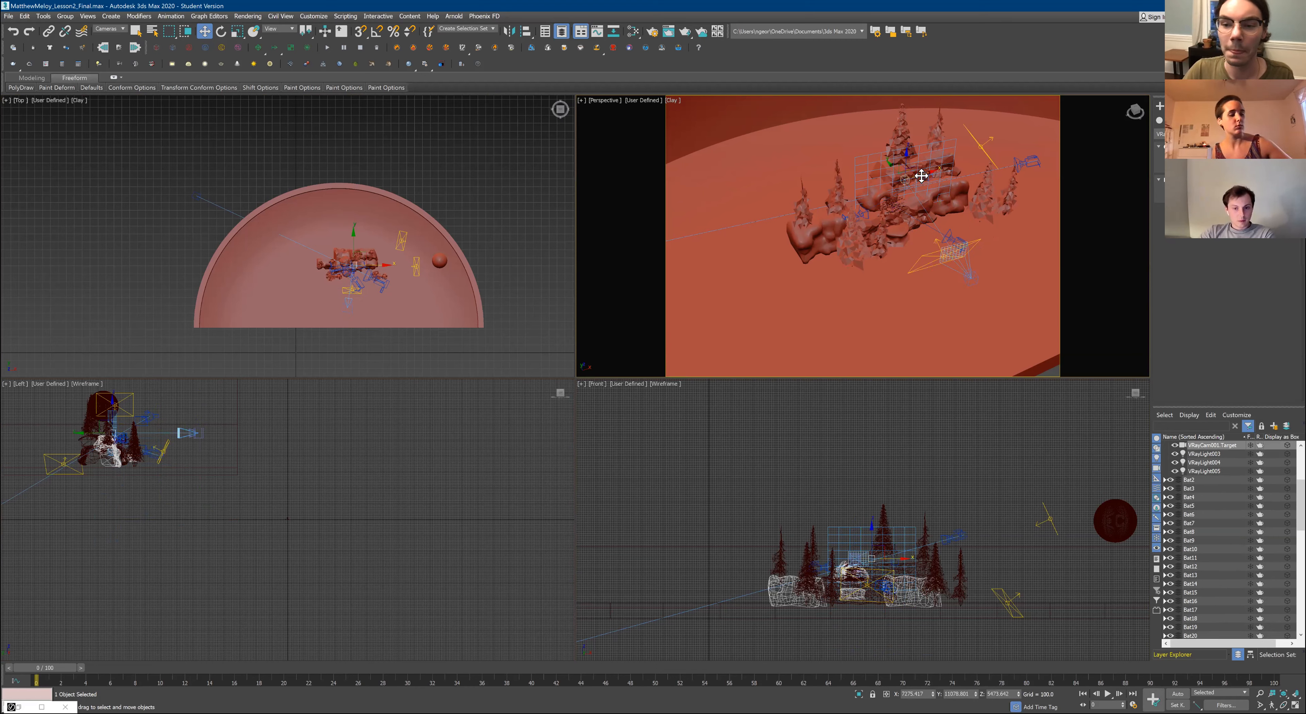
left_click_drag(912, 168, 897, 197)
scroll(322, 270, "up", 8)
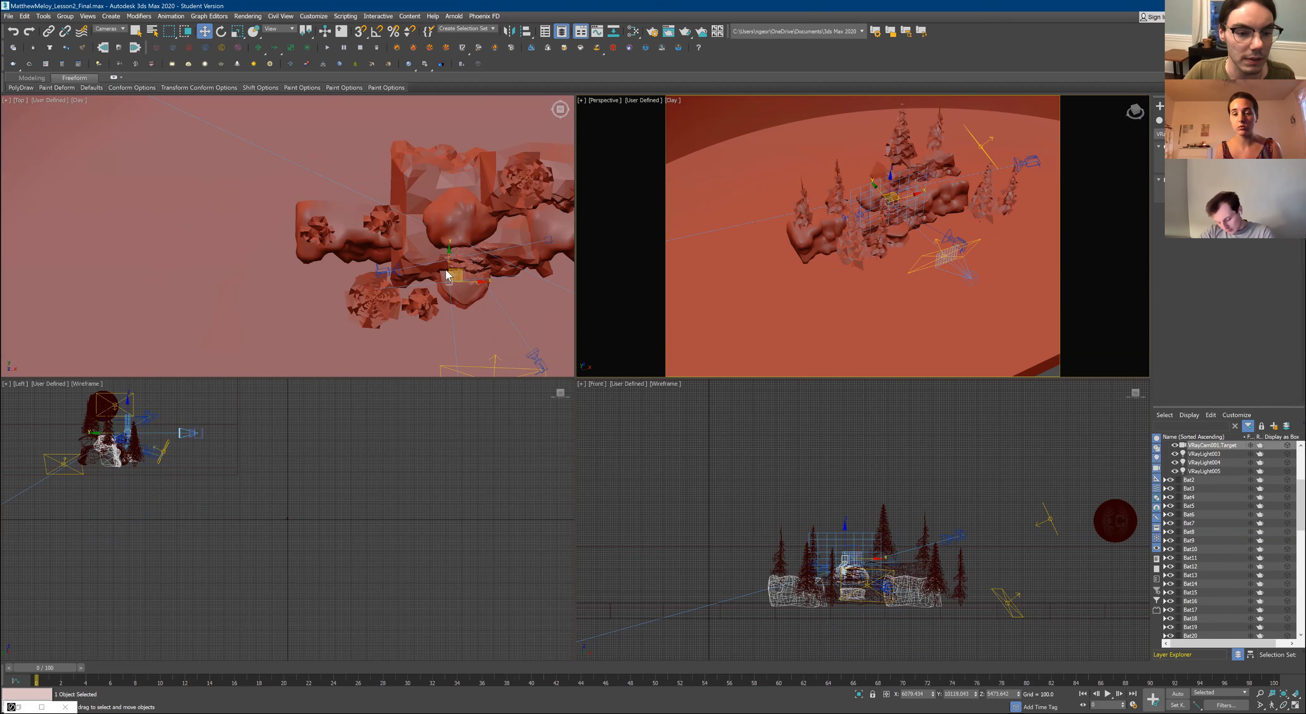
left_click_drag(504, 279, 530, 249)
scroll(905, 213, "up", 5)
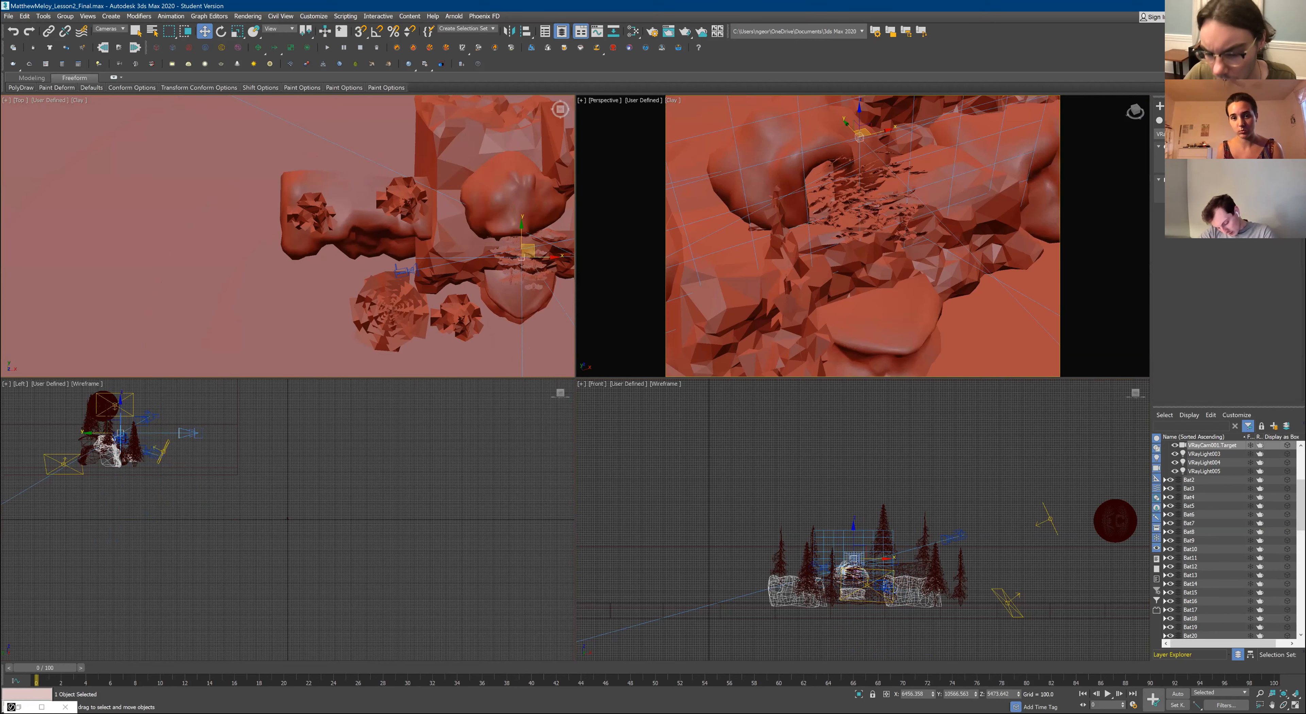
scroll(693, 400, "up", 5)
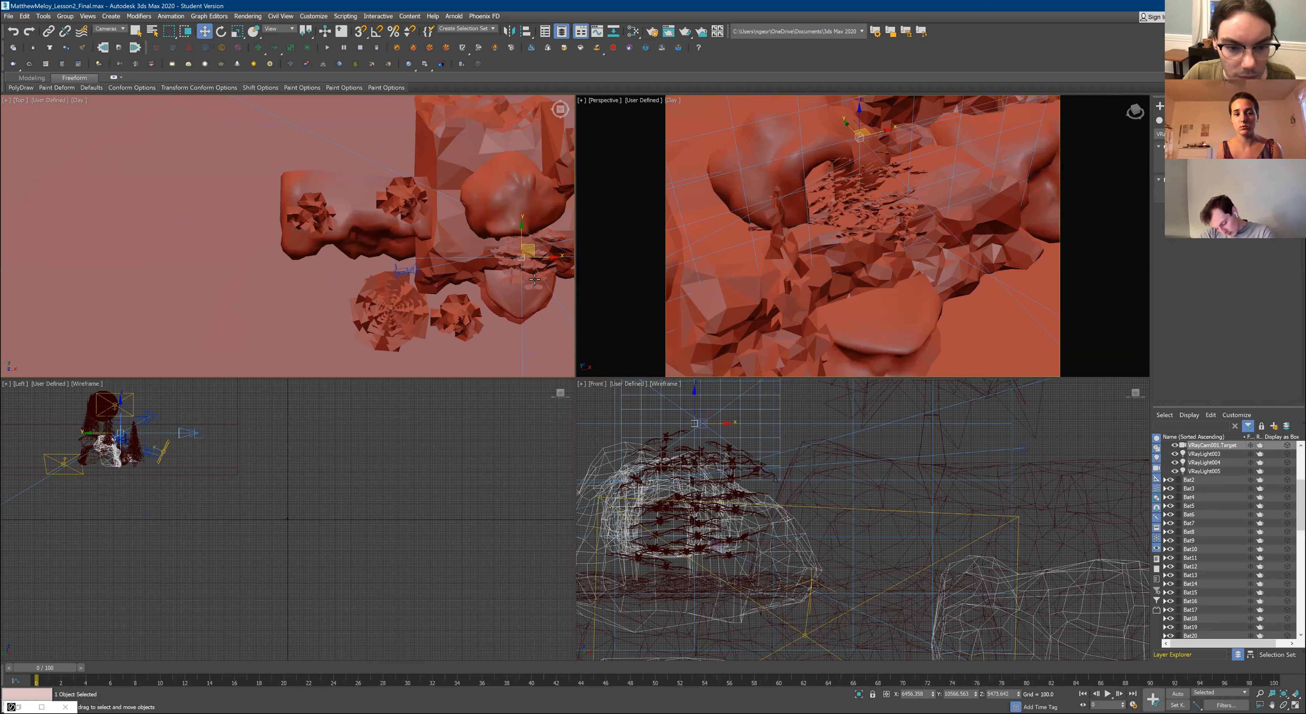
scroll(515, 343, "down", 5)
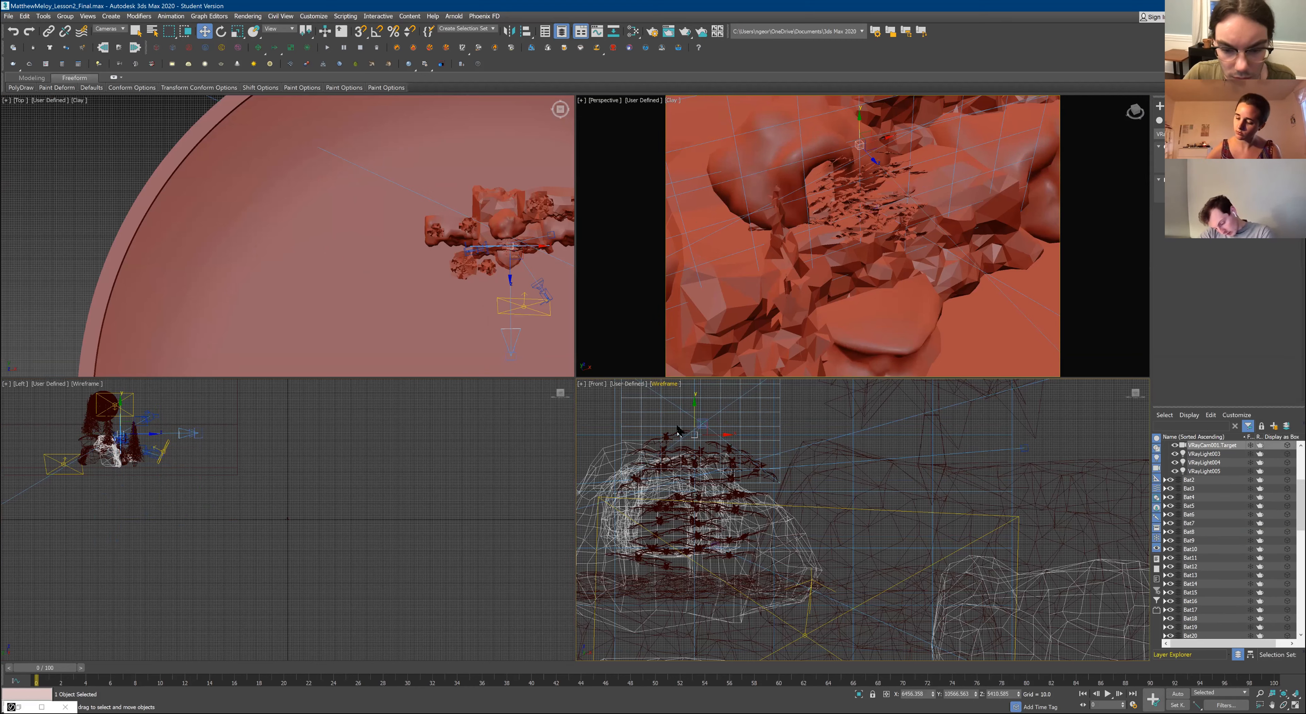
left_click_drag(694, 417, 695, 475)
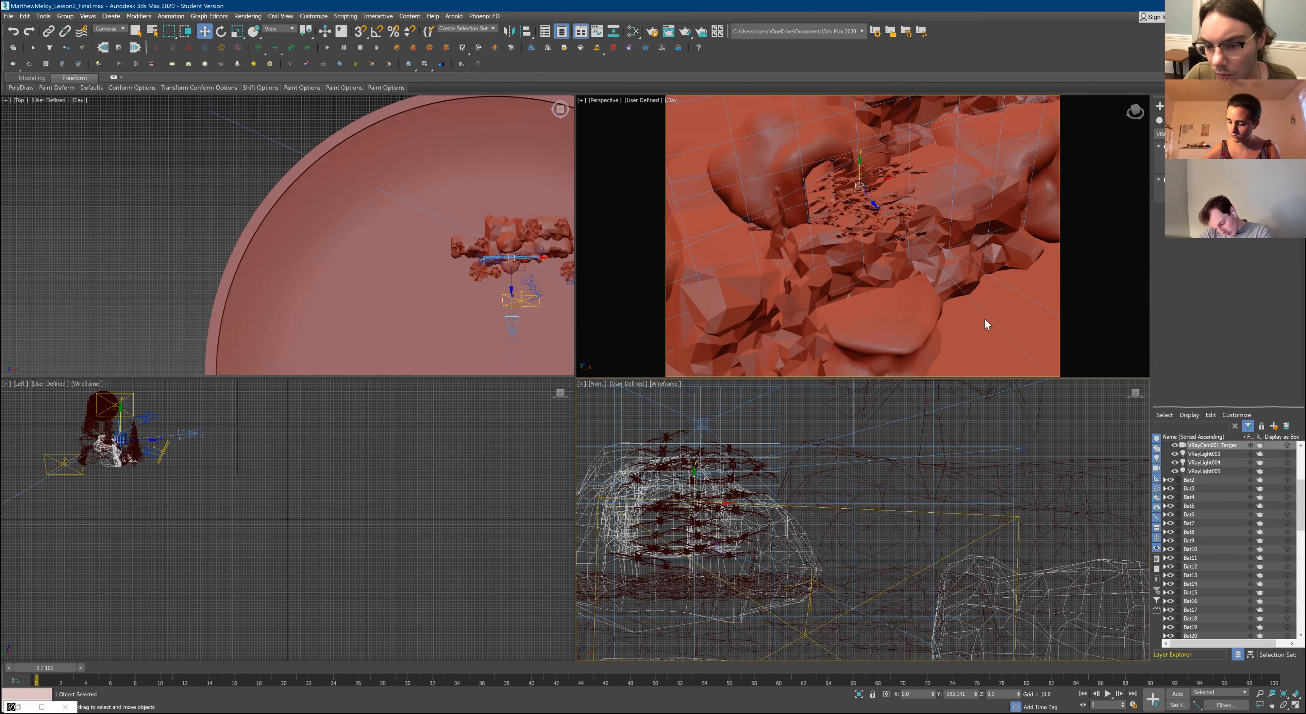
Select the V-Ray camera itself and move it in the perspective view close to the rocks in front of the cave
scroll(991, 305, "down", 5)
left_click(987, 306)
left_click_drag(980, 298, 895, 195)
key("z")
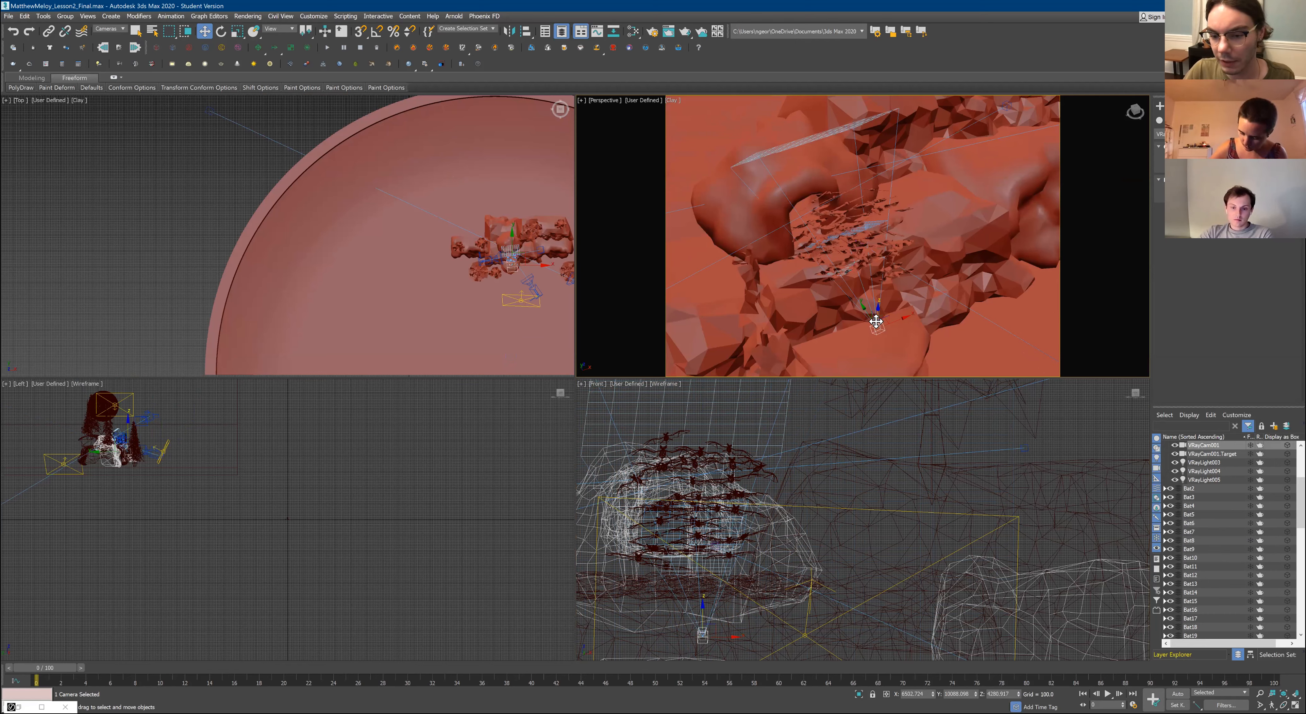
left_click_drag(876, 320, 871, 184)
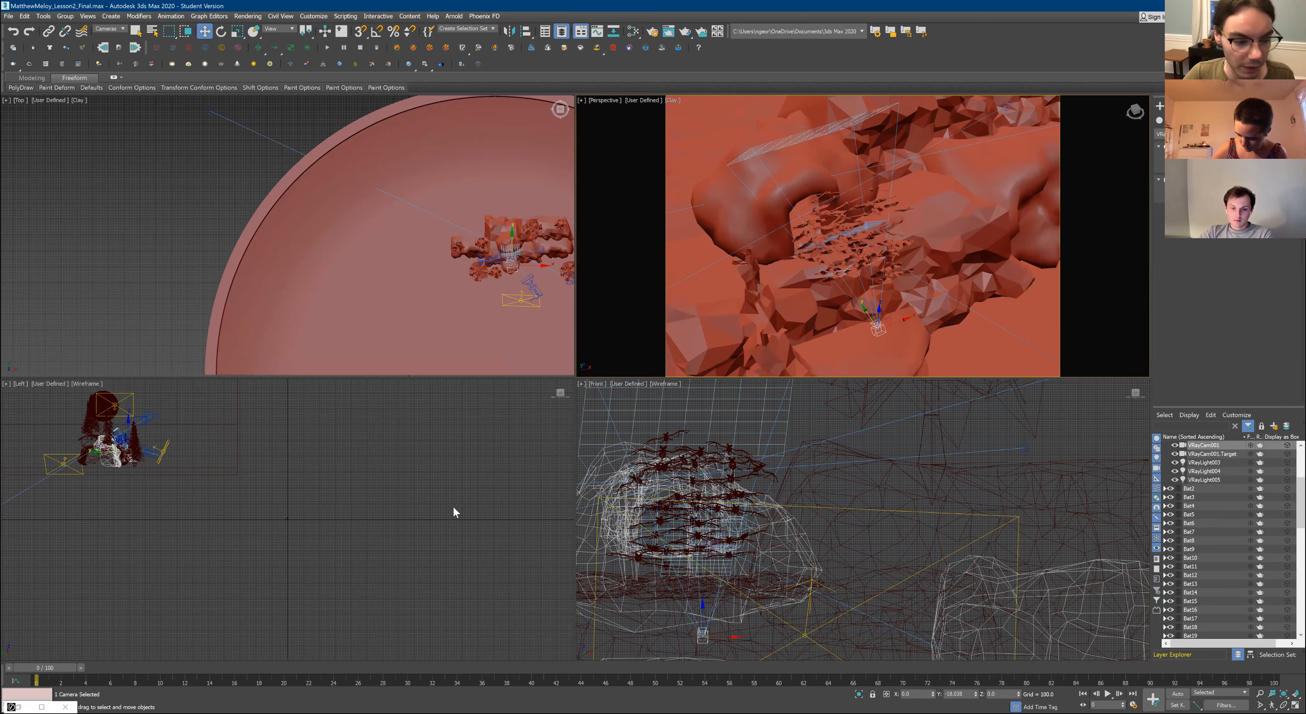
Raise the V-Ray camera in the left view to just below the bats' height, in front of the cave
scroll(109, 448, "down", 3)
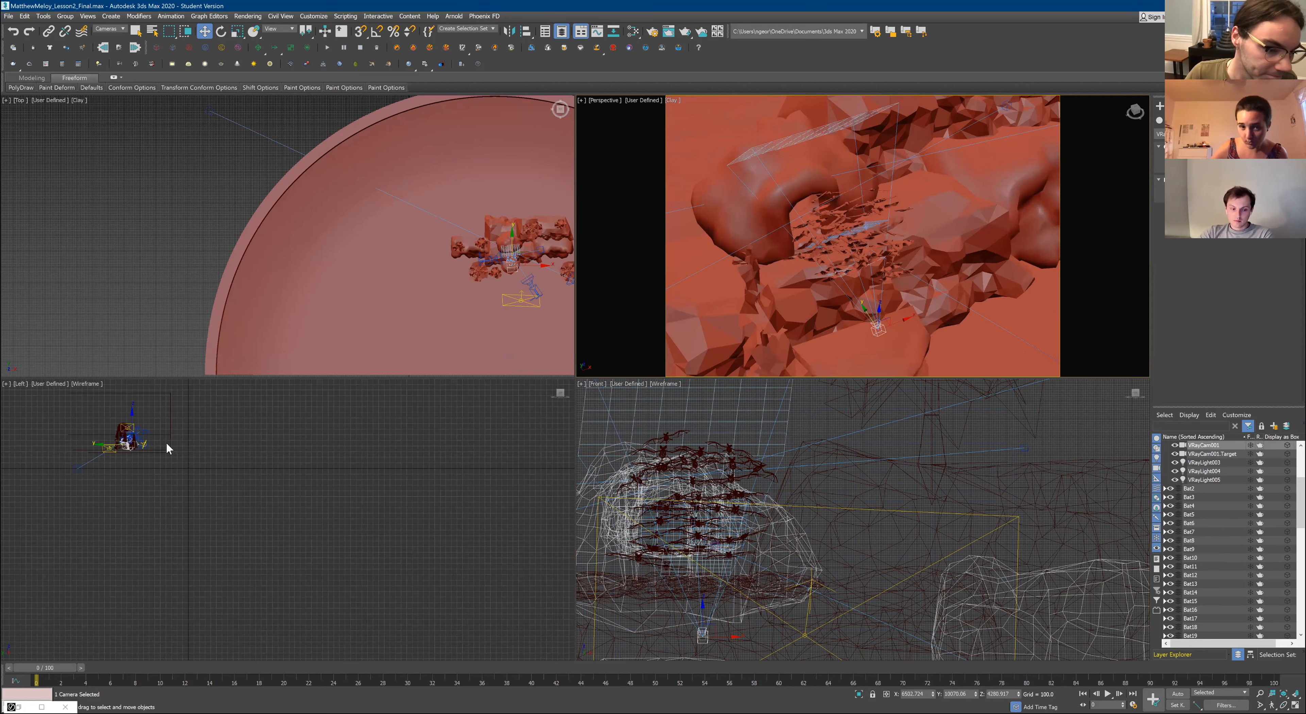
scroll(169, 449, "up", 6)
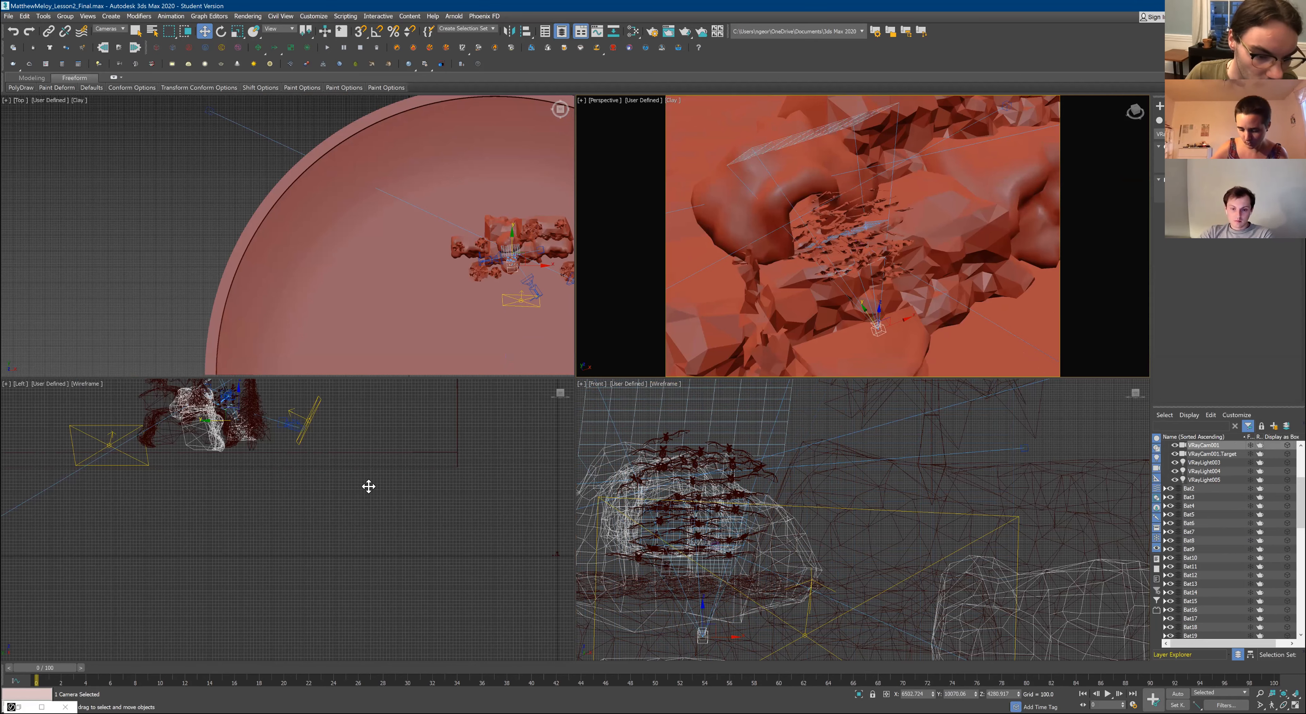
scroll(368, 486, "up", 4)
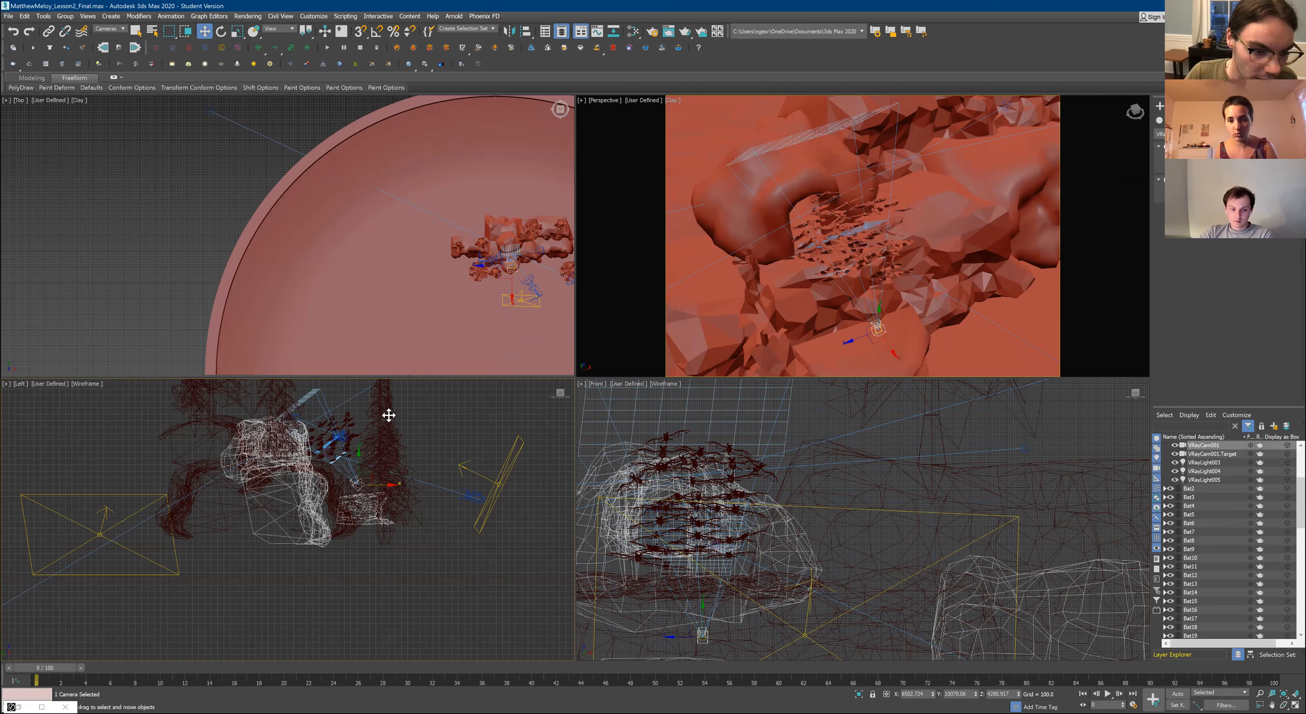
left_click_drag(360, 472, 388, 416)
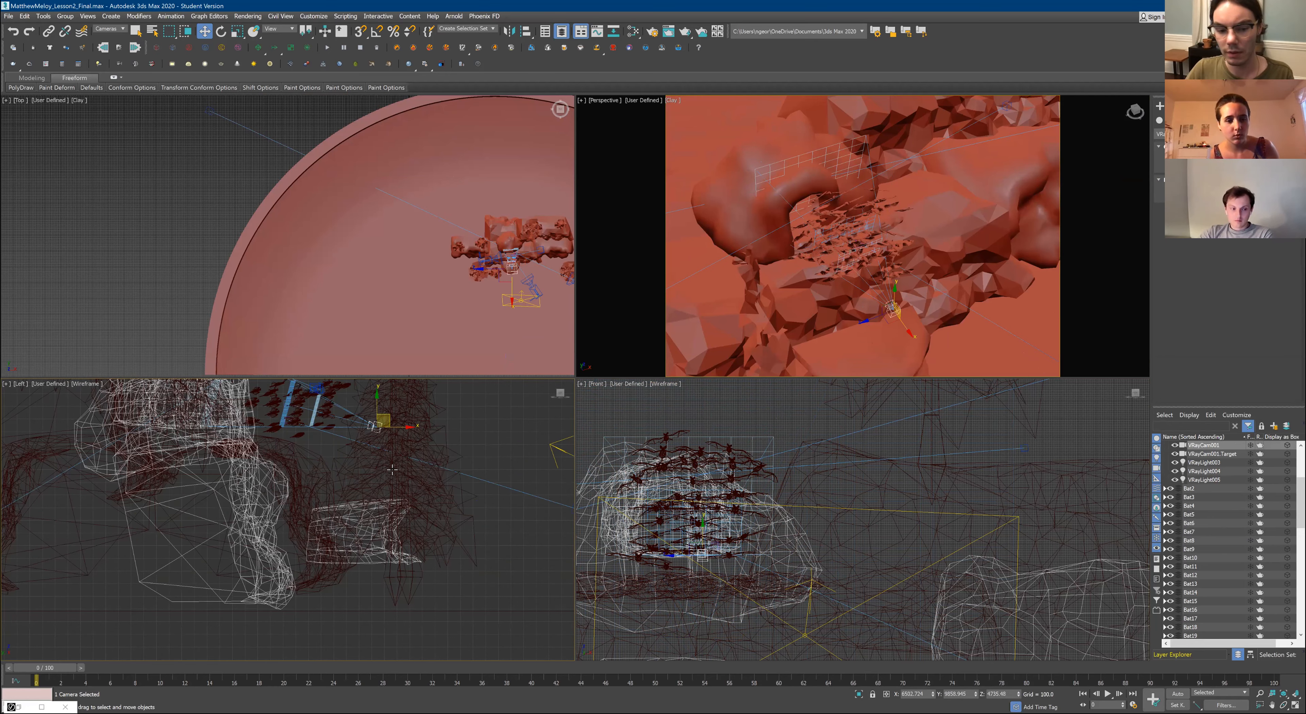
middle_click_drag(398, 478, 502, 540)
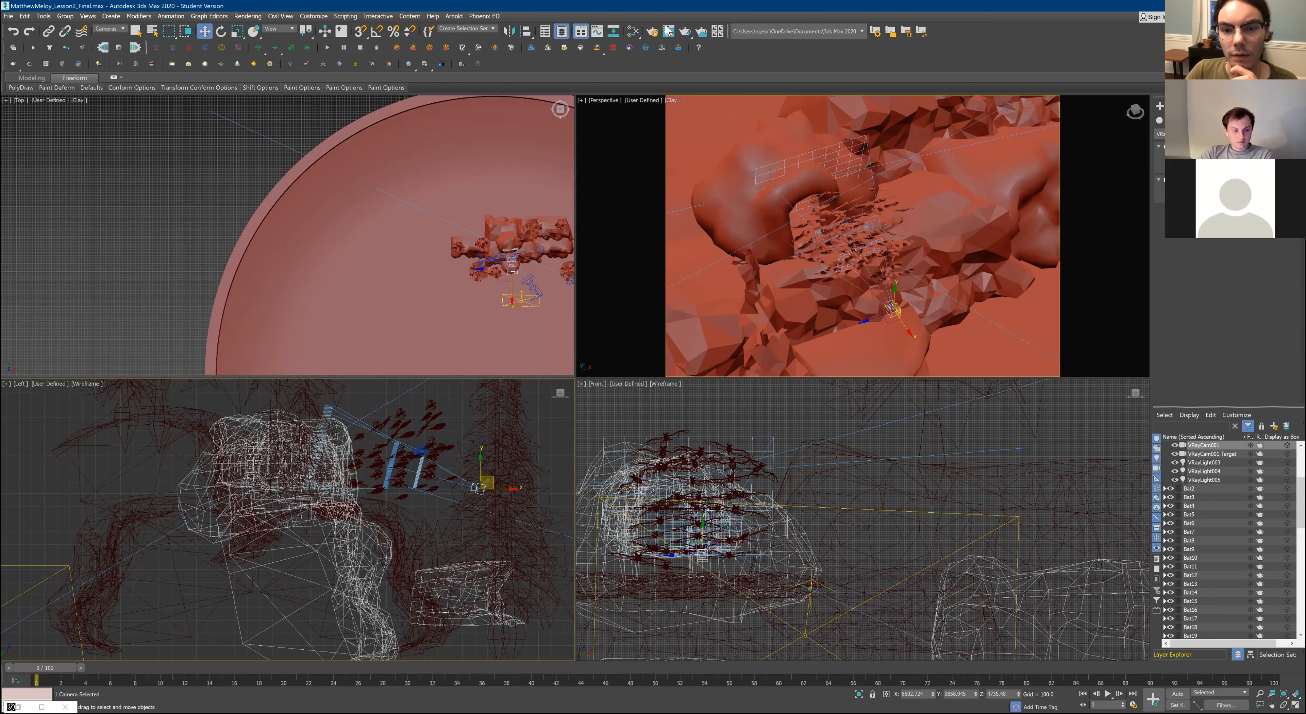
Look through VRayCam001, pull the camera back from the bats, and undo the trial moves of the camera and its target
left_click(340, 403)
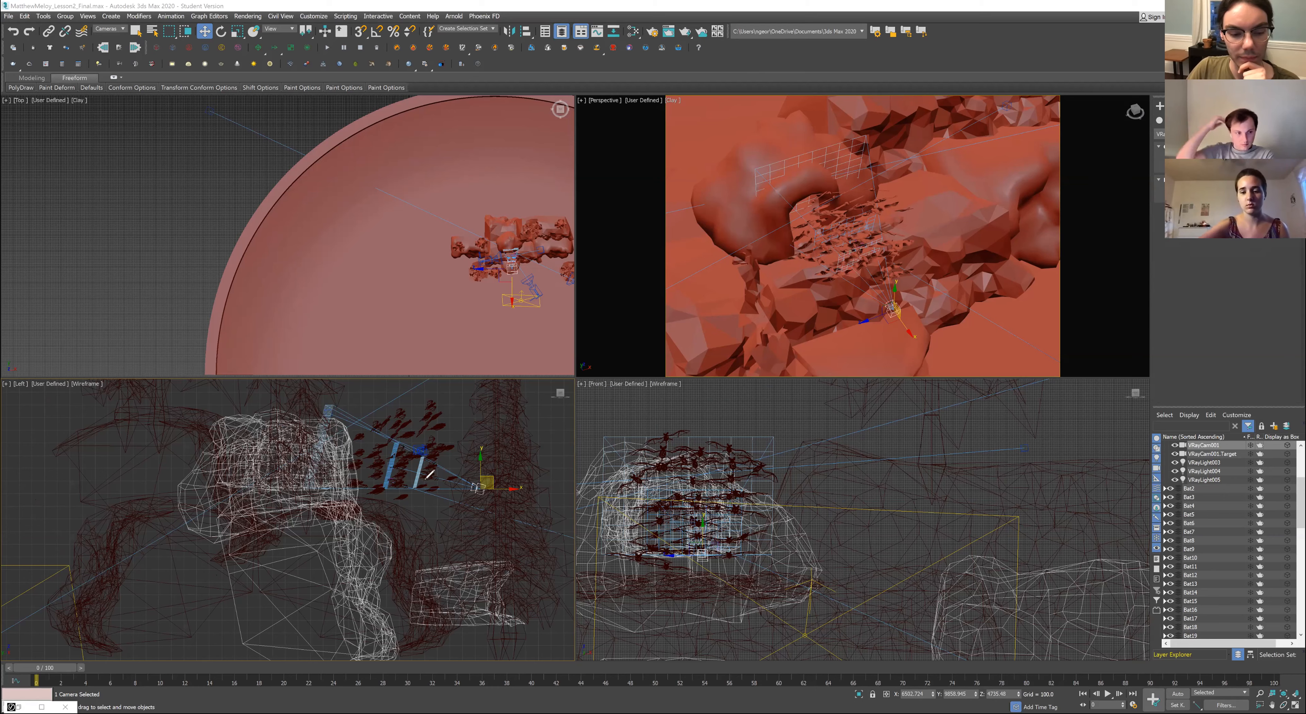
left_click_drag(318, 404, 325, 406)
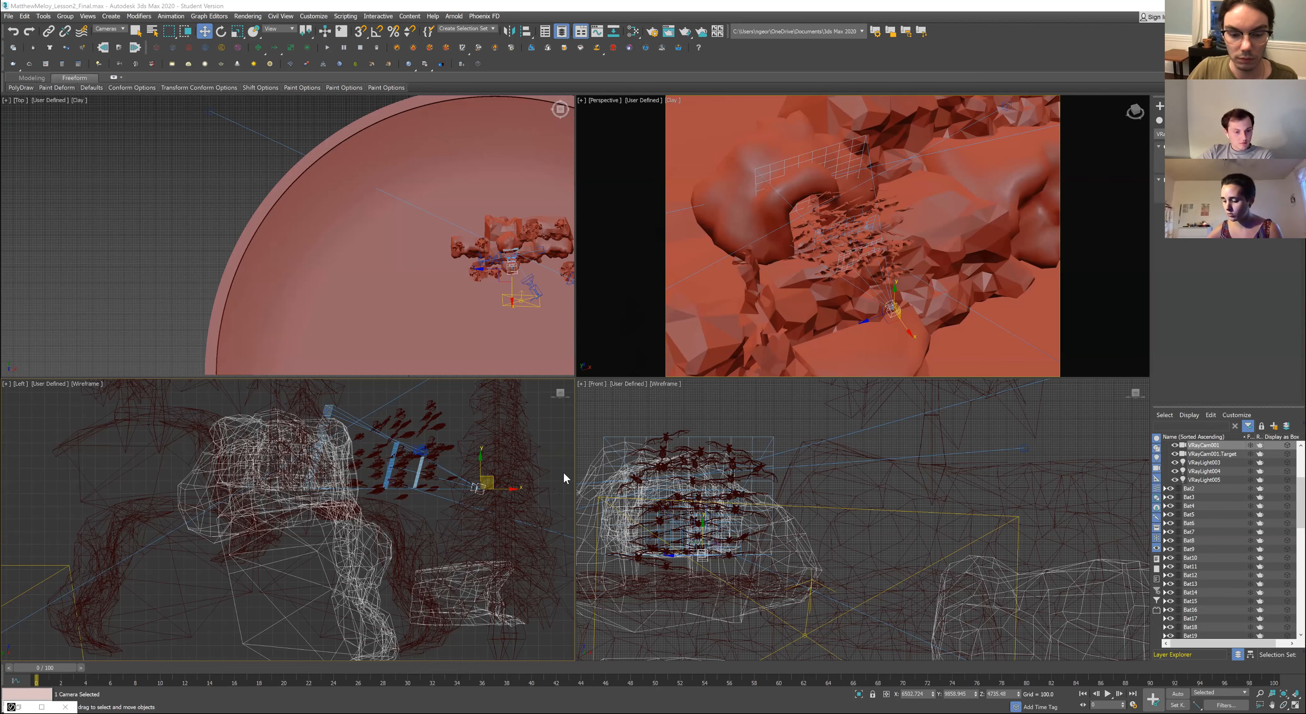
left_click_drag(559, 504, 530, 530)
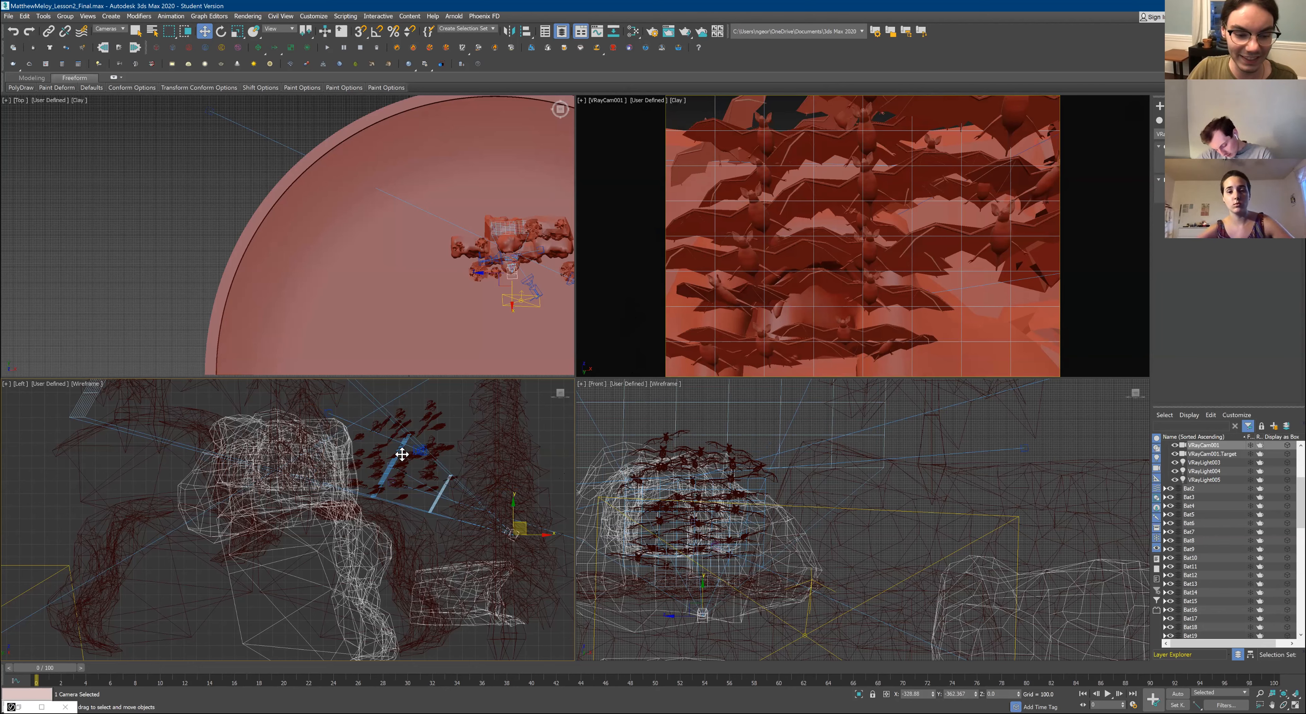
left_click_drag(431, 446, 436, 462)
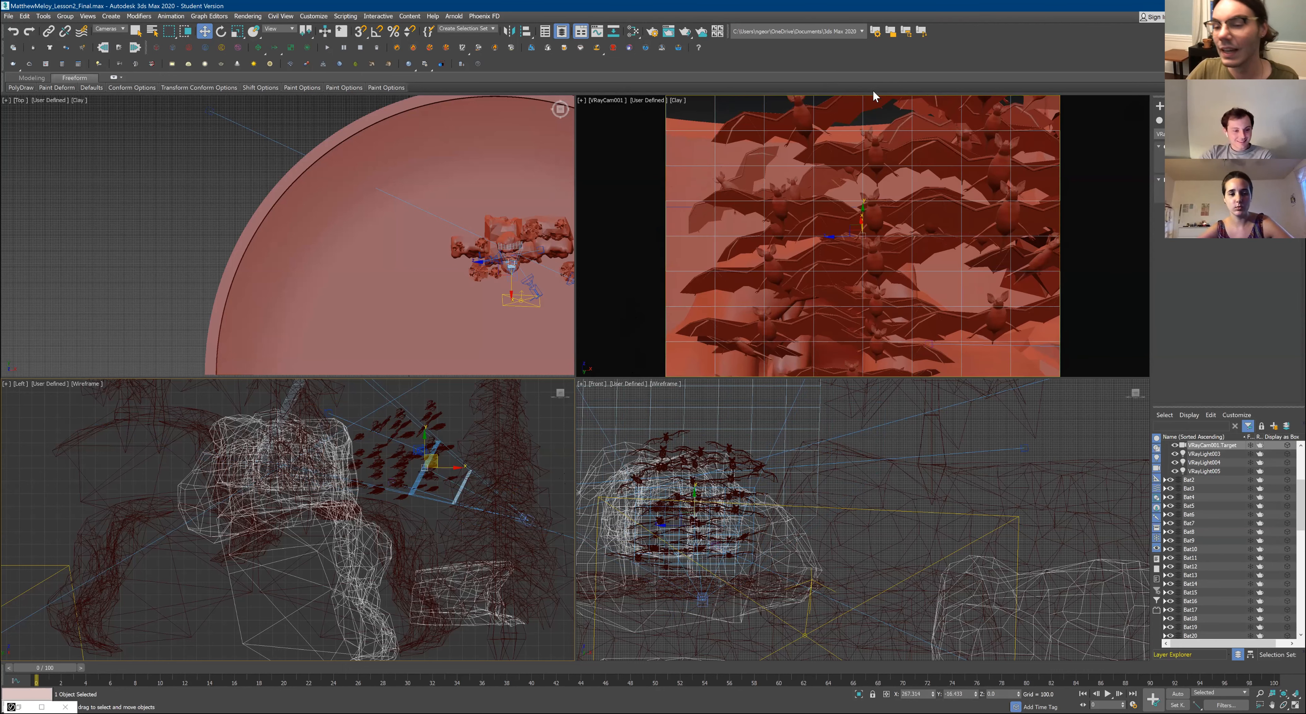
key("ctrl+z")
key("ctrl+z")
key("ctrl+z")
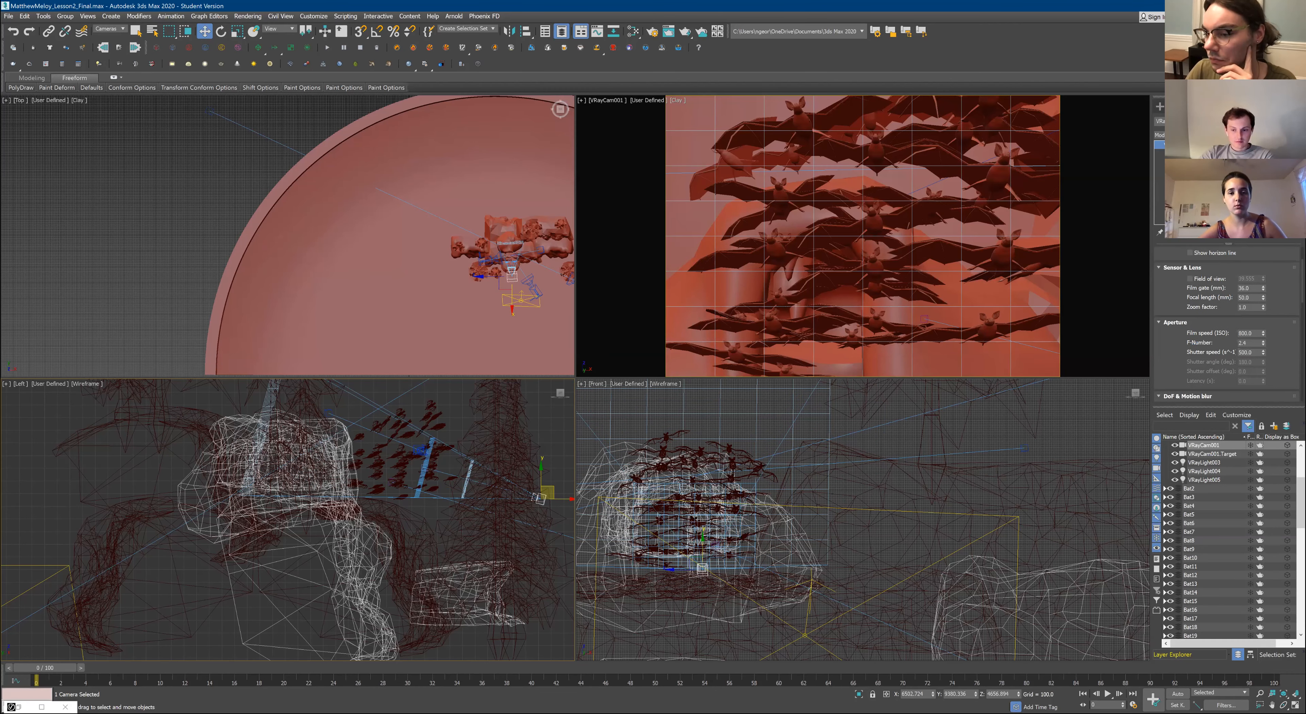
Examine the V-Ray camera's lens, aperture and depth of field settings, and its focus planes around the bats in the top view
left_click_drag(1228, 244, 1228, 168)
scroll(1227, 325, "down", 2)
scroll(1227, 325, "up", 5)
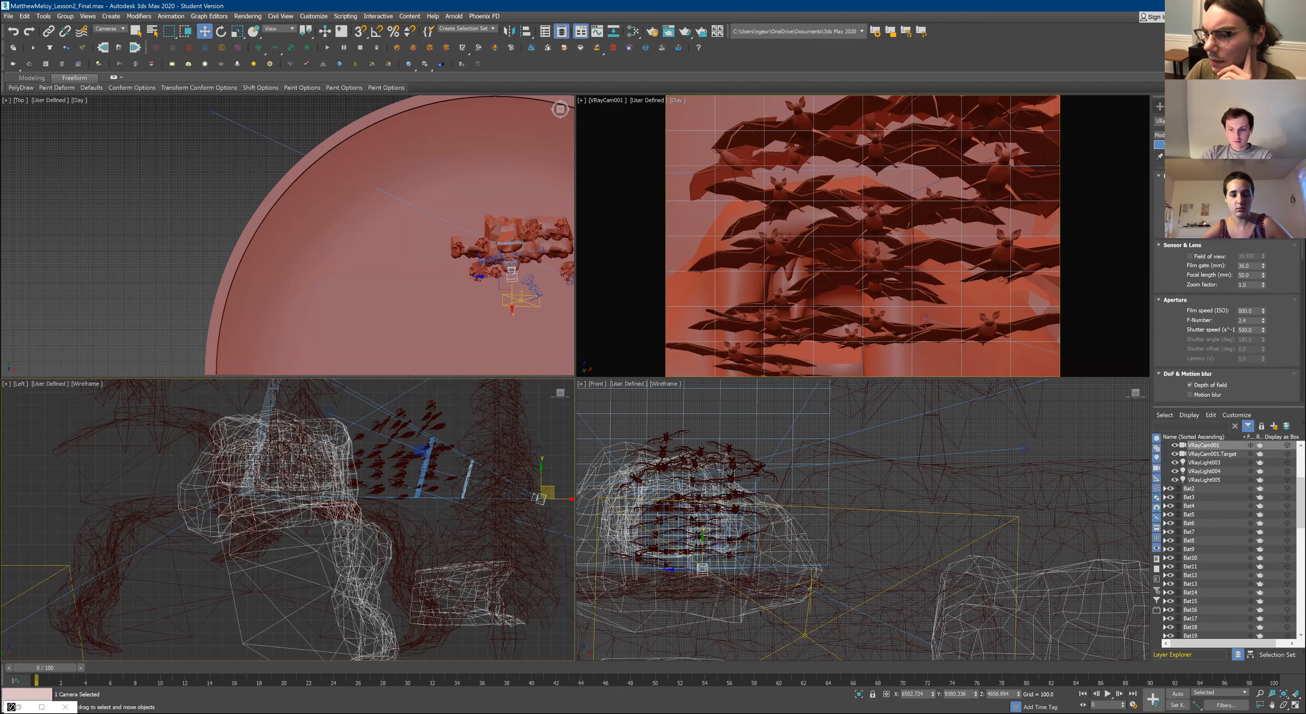
scroll(1227, 325, "down", 2)
scroll(1227, 325, "up", 1)
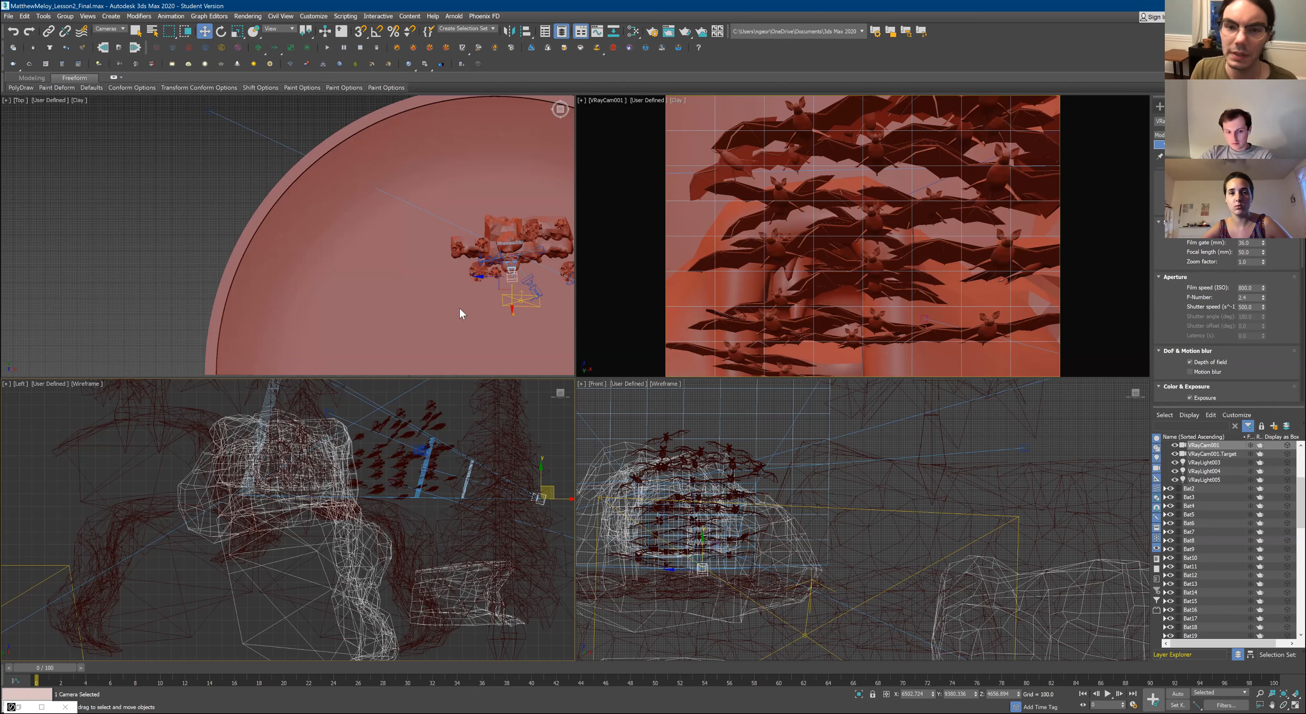
scroll(510, 261, "up", 5)
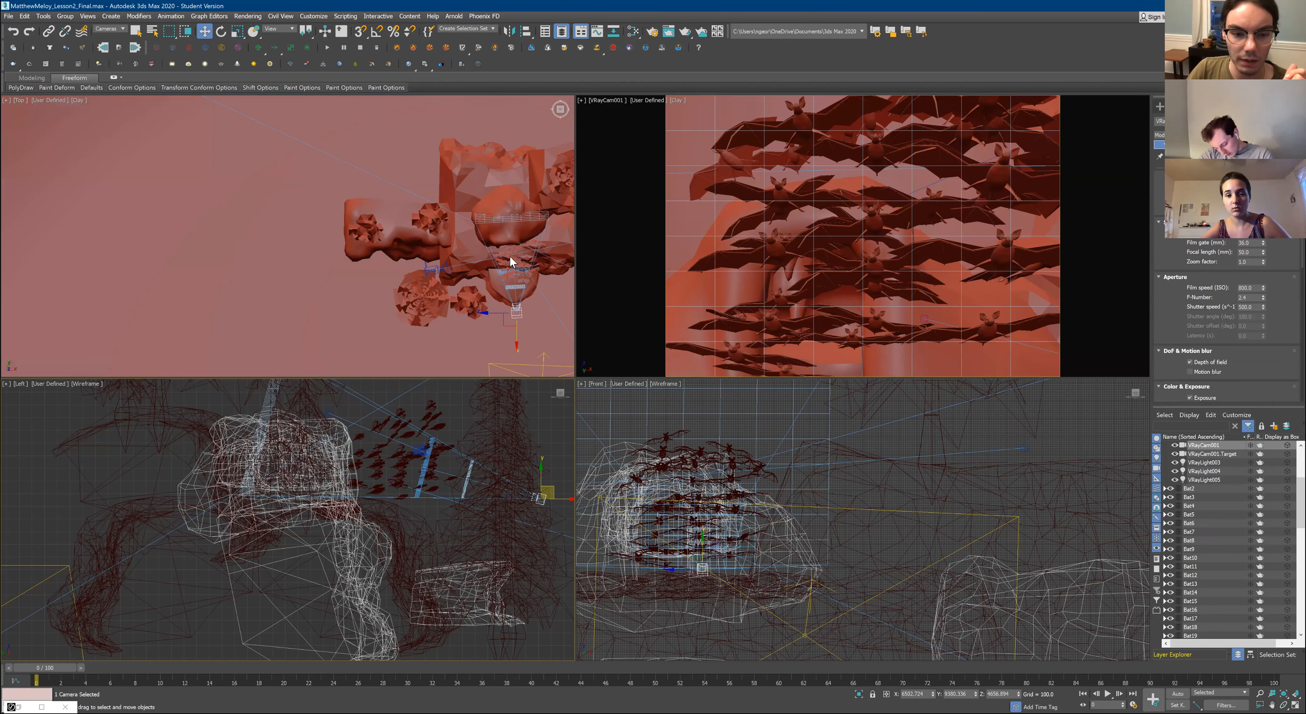
scroll(510, 262, "up", 4)
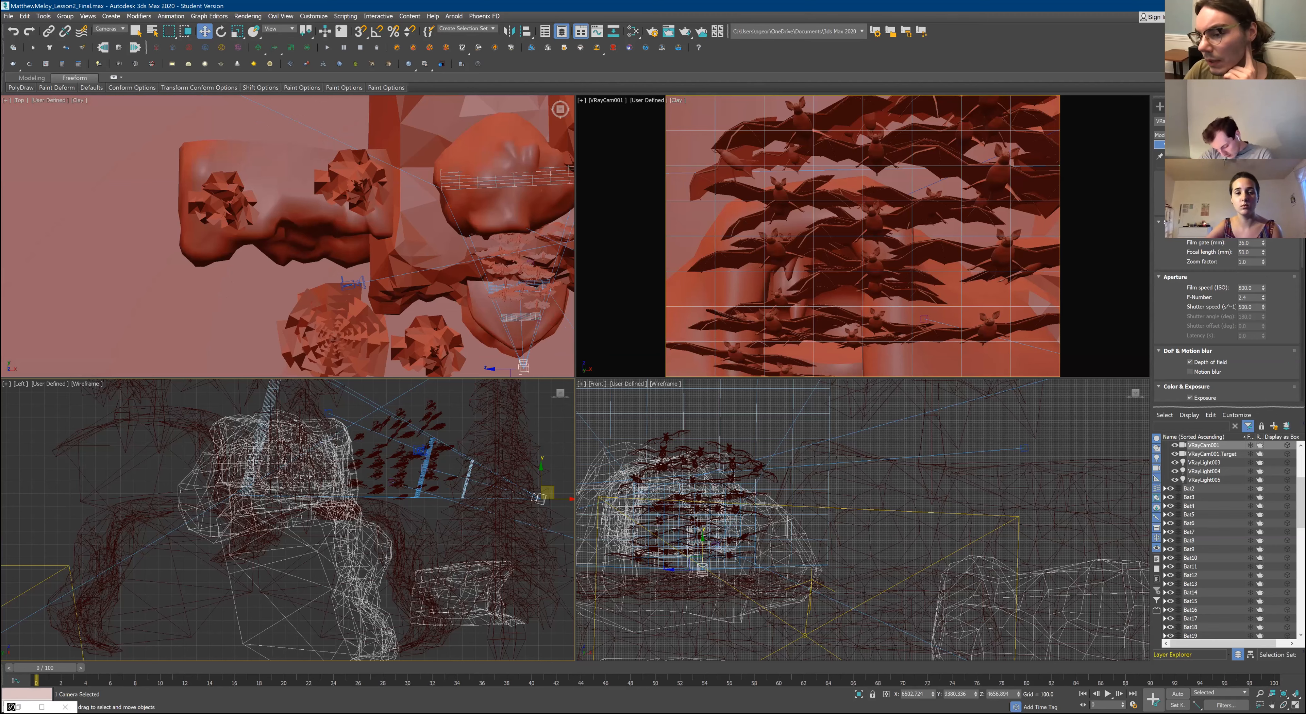
Try different F-Number values in the V-Ray camera's aperture settings and settle on 8
scroll(1227, 314, "down", 2)
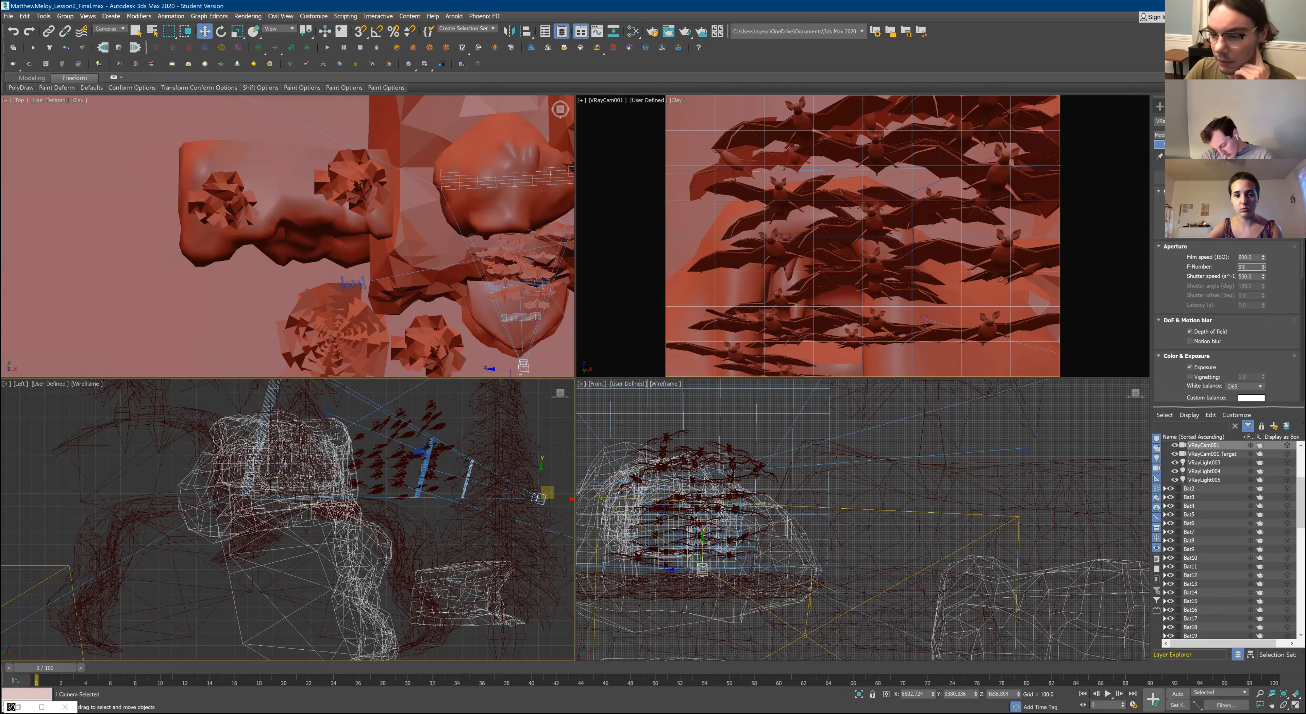
key("Return")
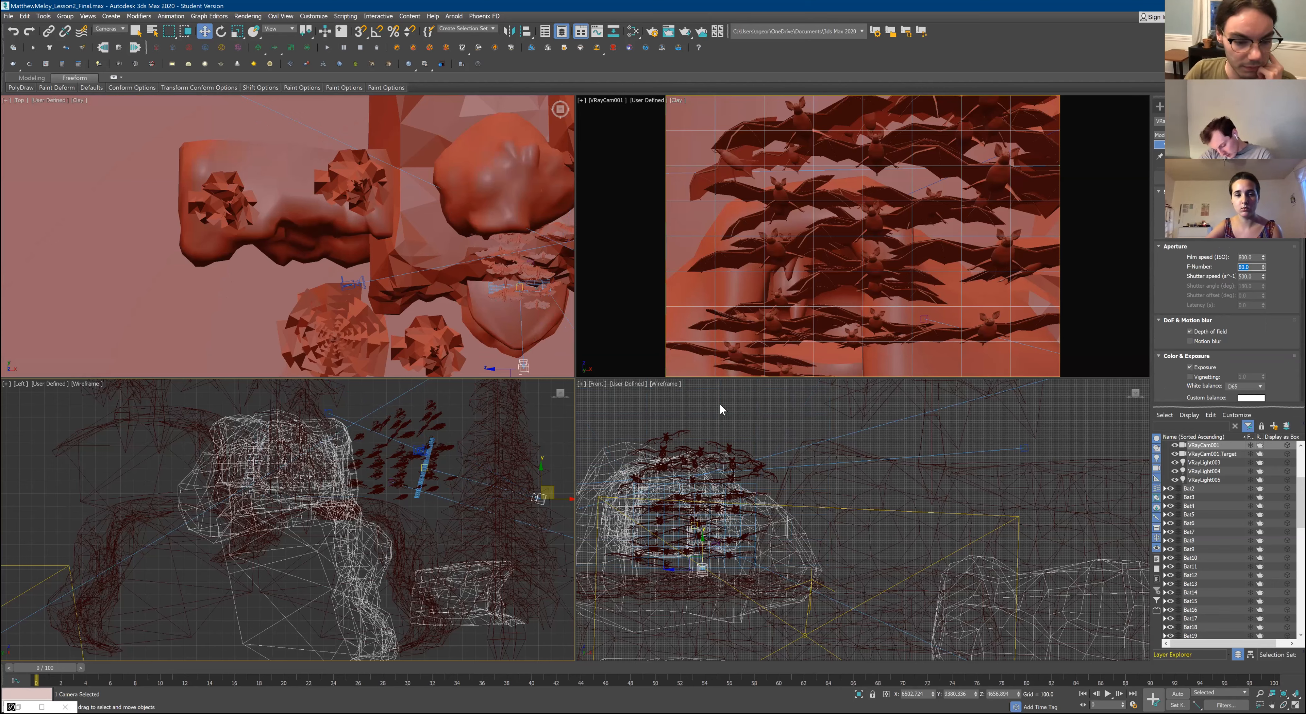
type("8")
key("Return")
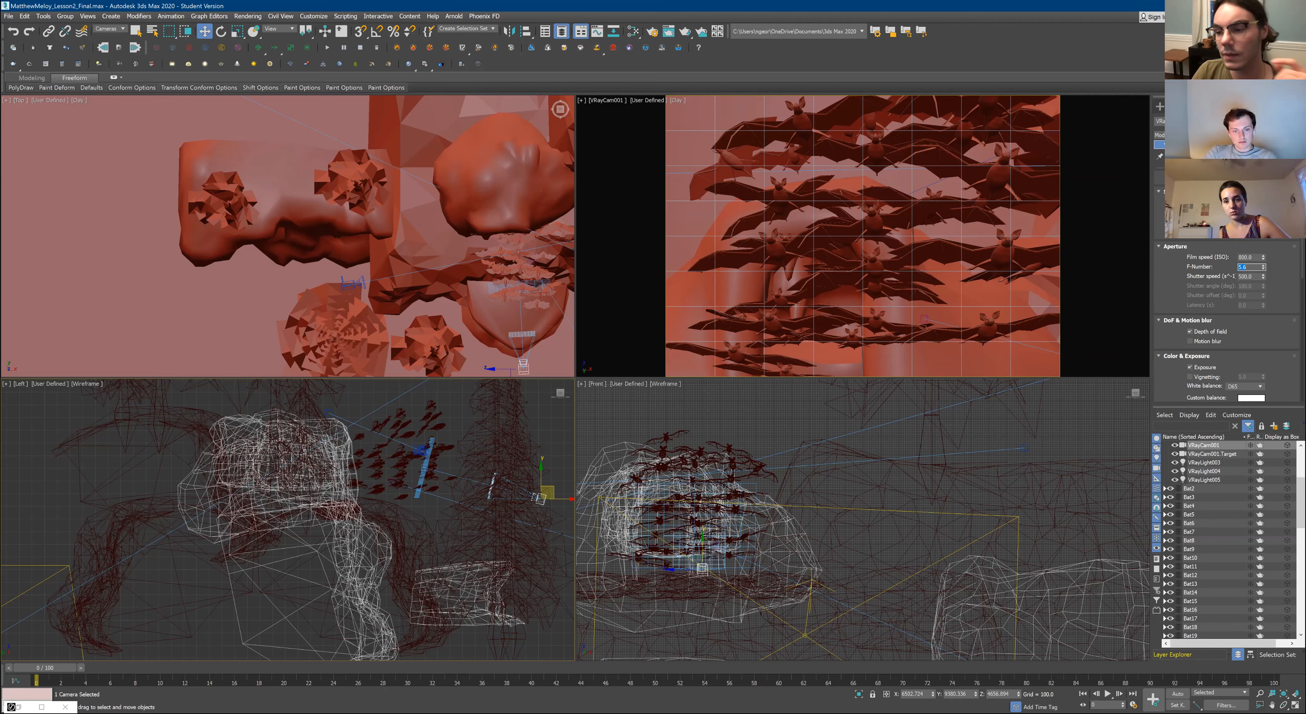
type("8")
key("Return")
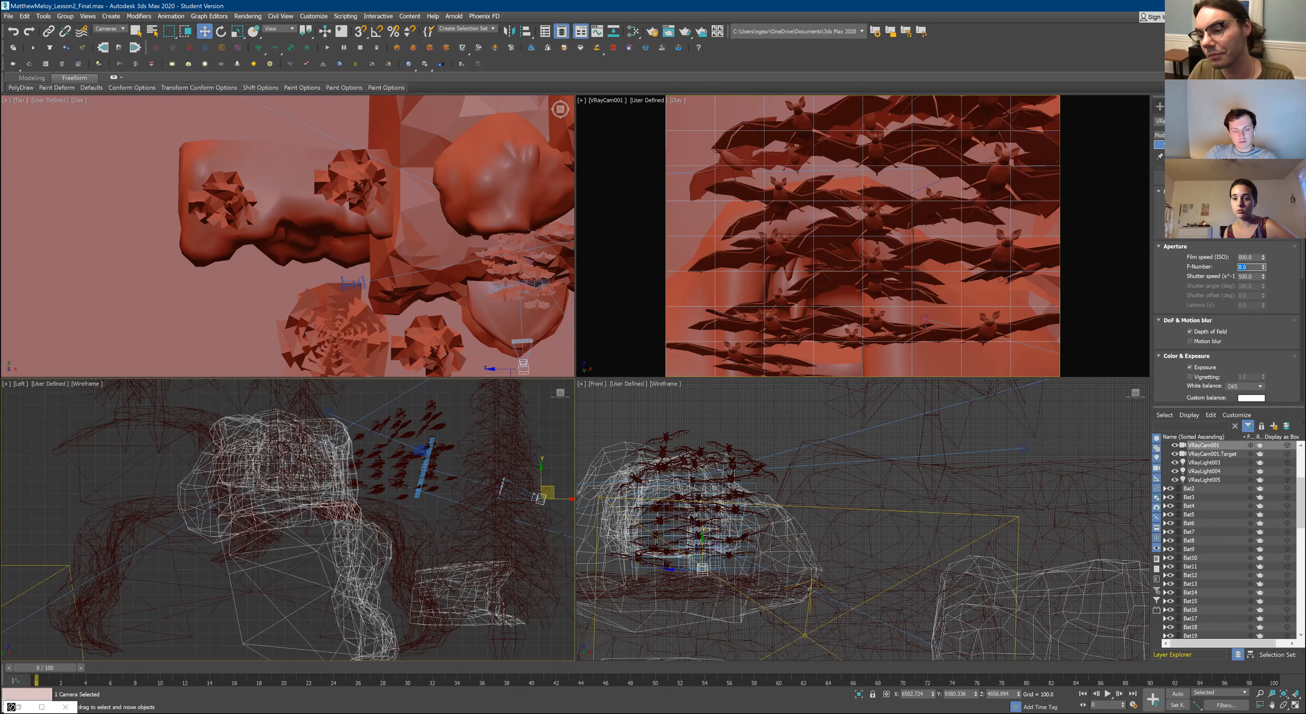
Try shutter speeds of 1000 and 50 on the V-Ray camera, and settle on 25
key("Tab")
type("10")
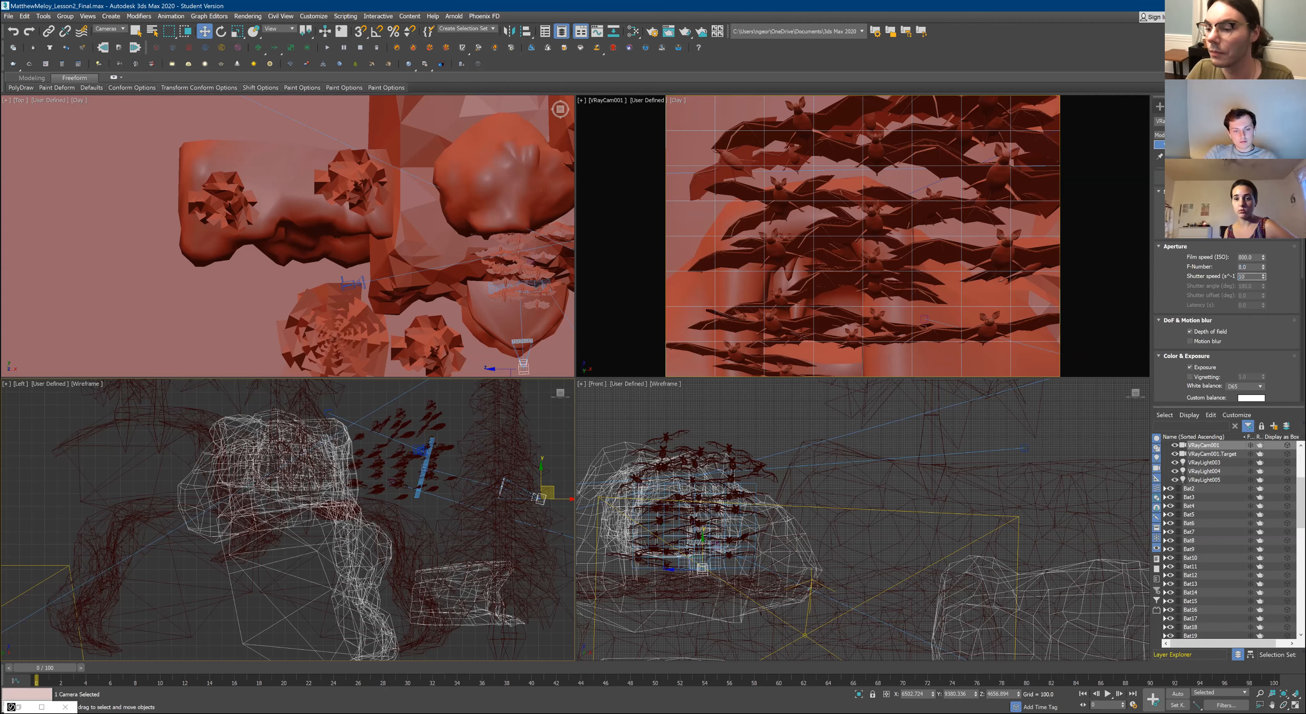
type("10")
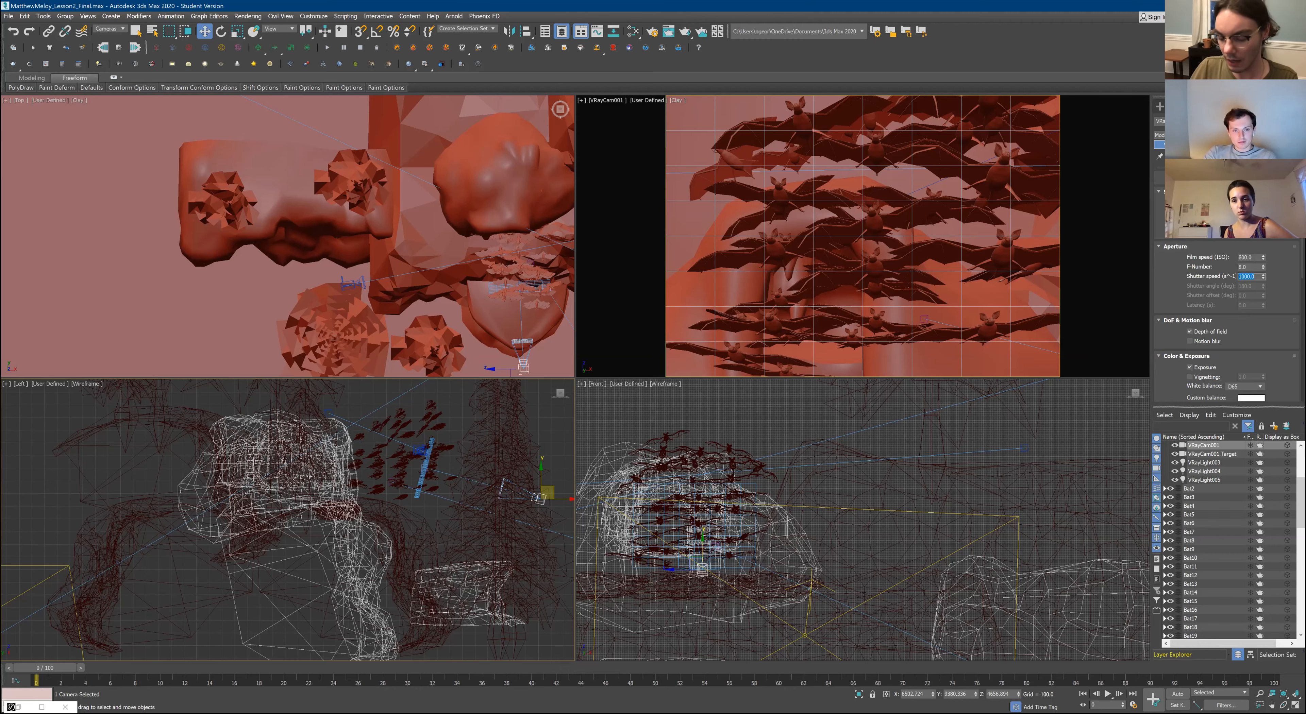
type("50")
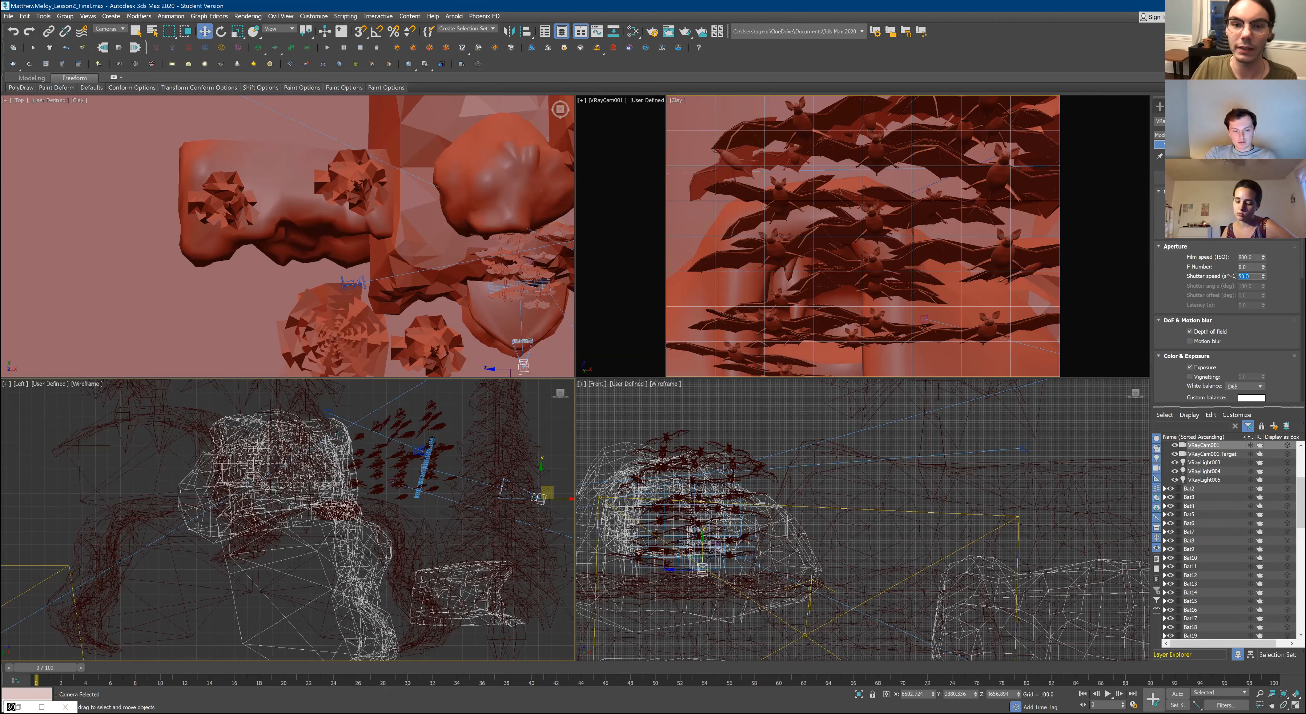
type("25")
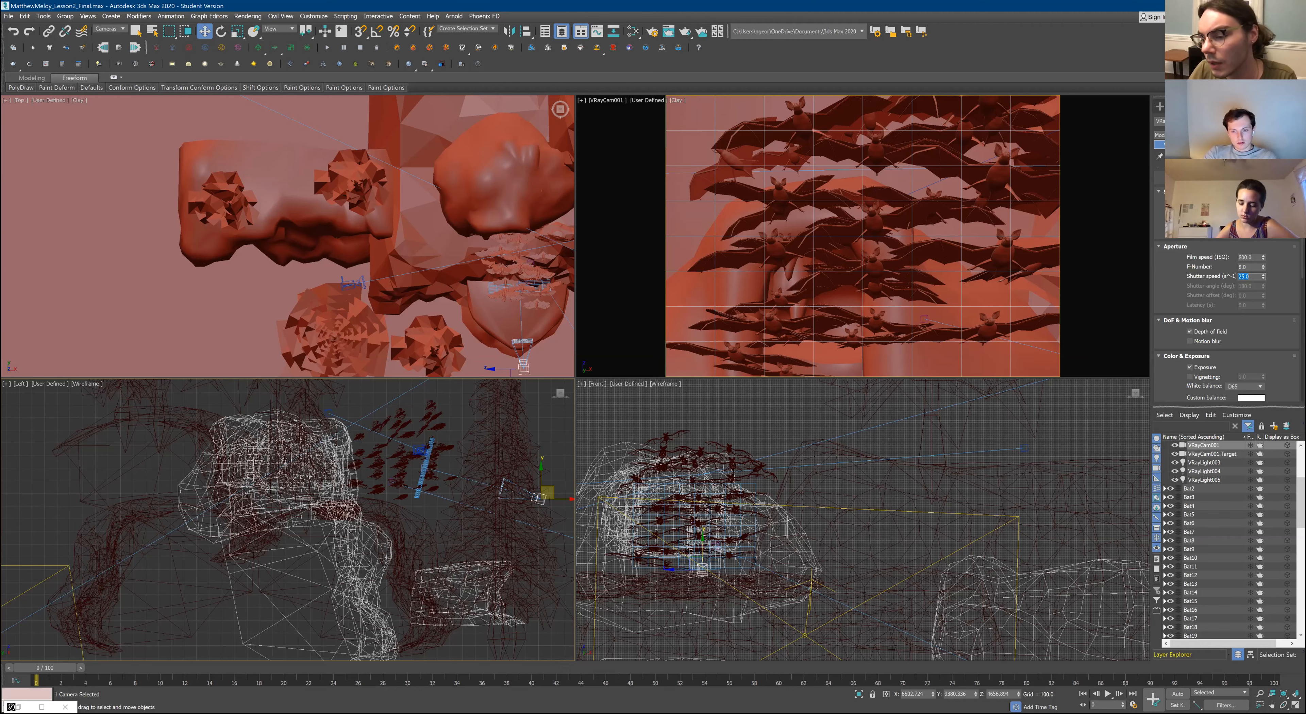
scroll(1226, 363, "up", 1)
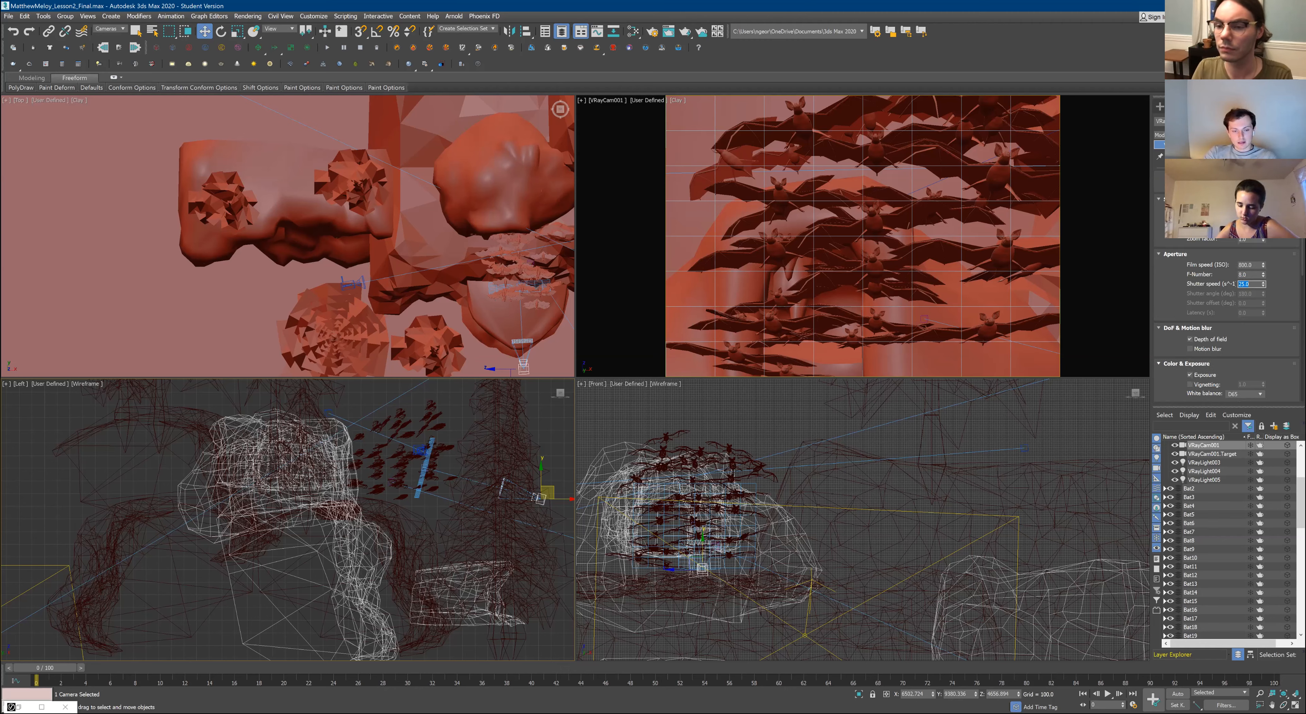